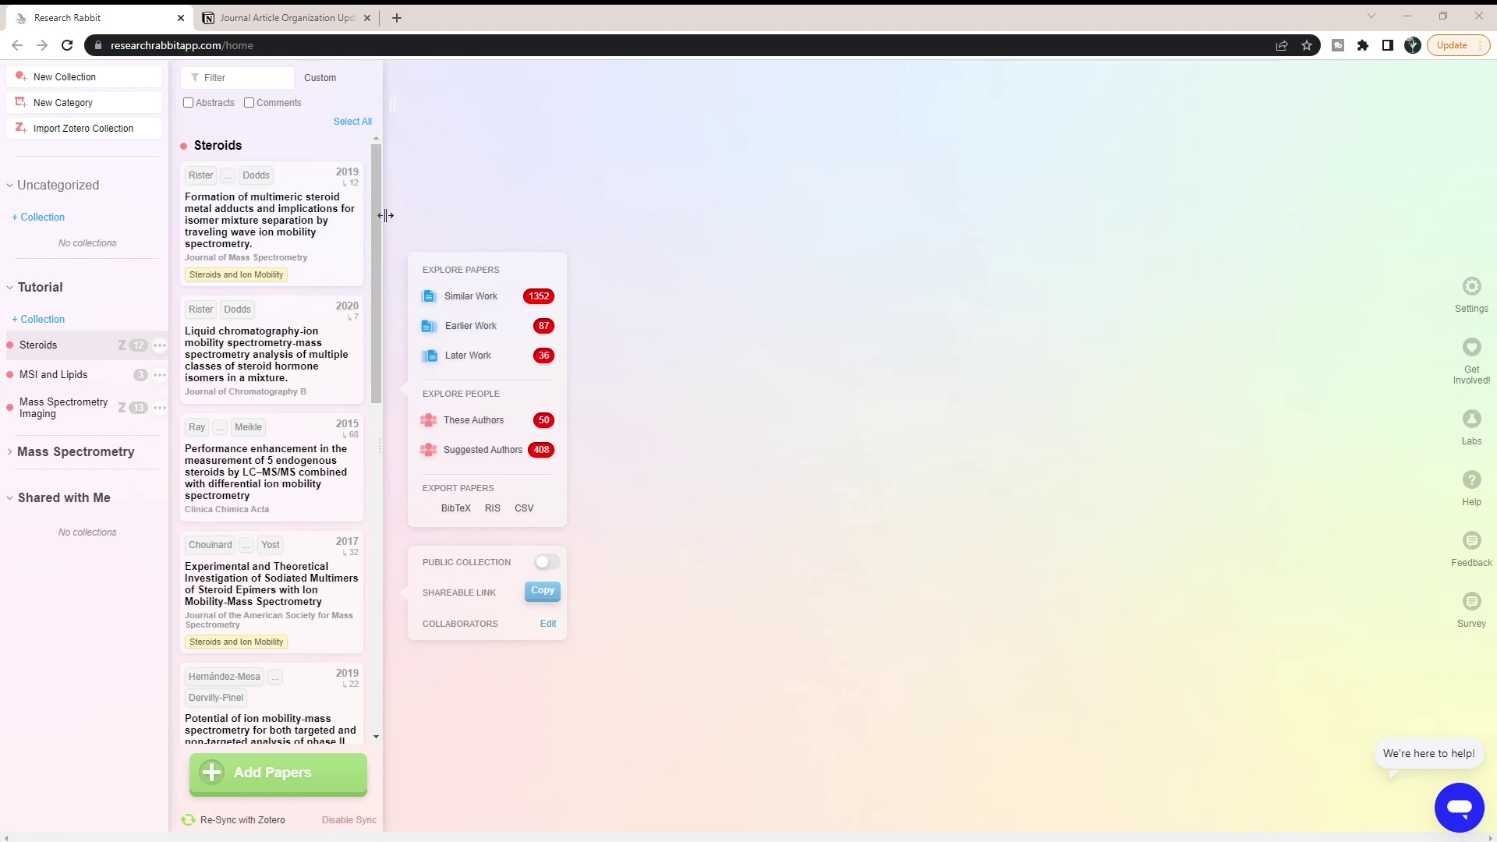
Step: Switch to the Journal Article Organization page in Notion and scroll down to its calendar
left_click_drag(380, 220, 364, 187)
left_click(283, 21)
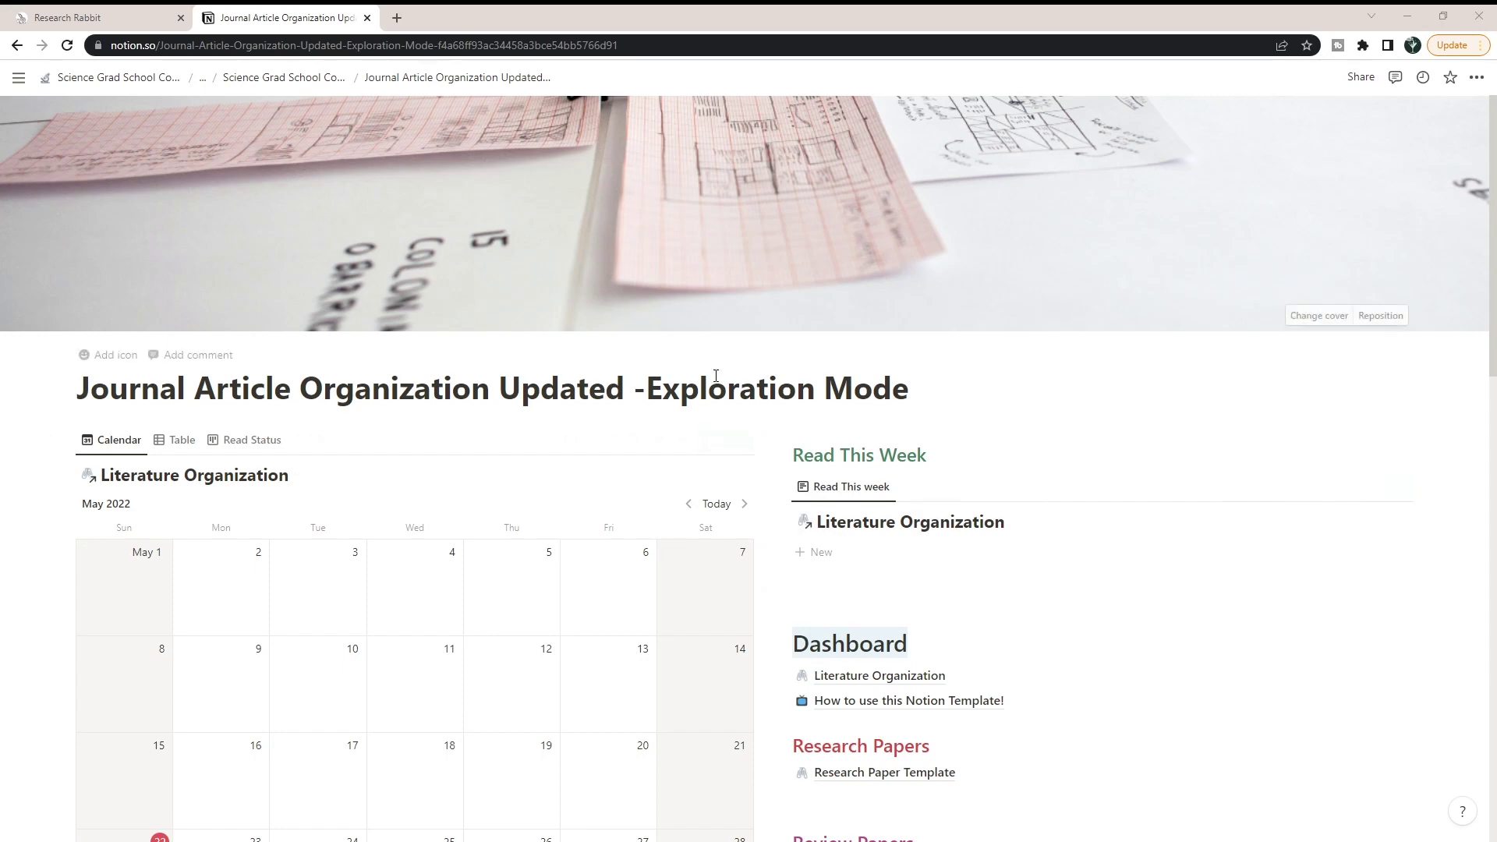
scroll(772, 392, "down", 4)
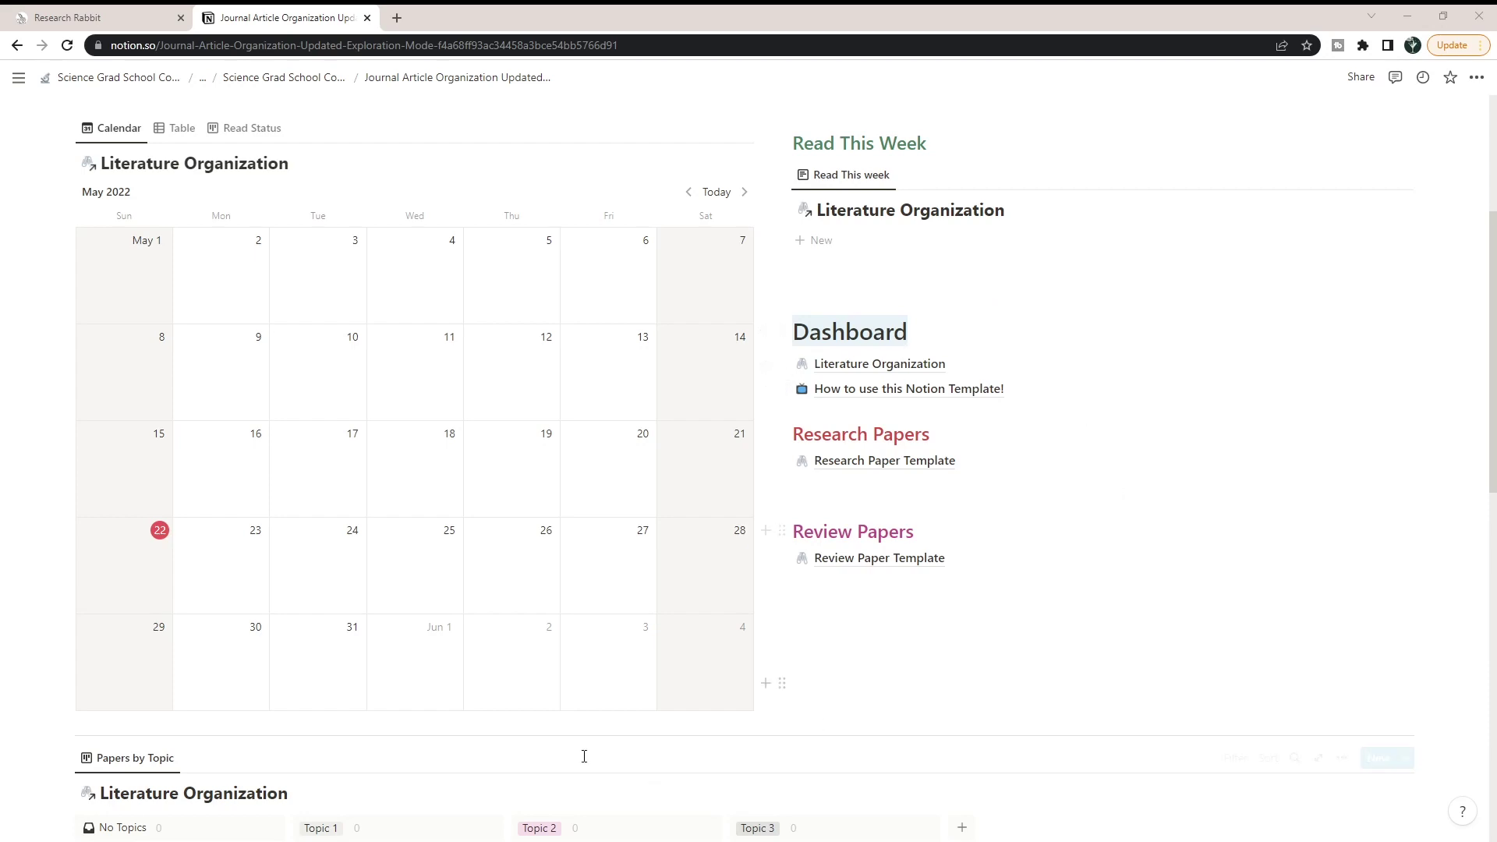
scroll(702, 478, "down", 3)
scroll(734, 573, "up", 5)
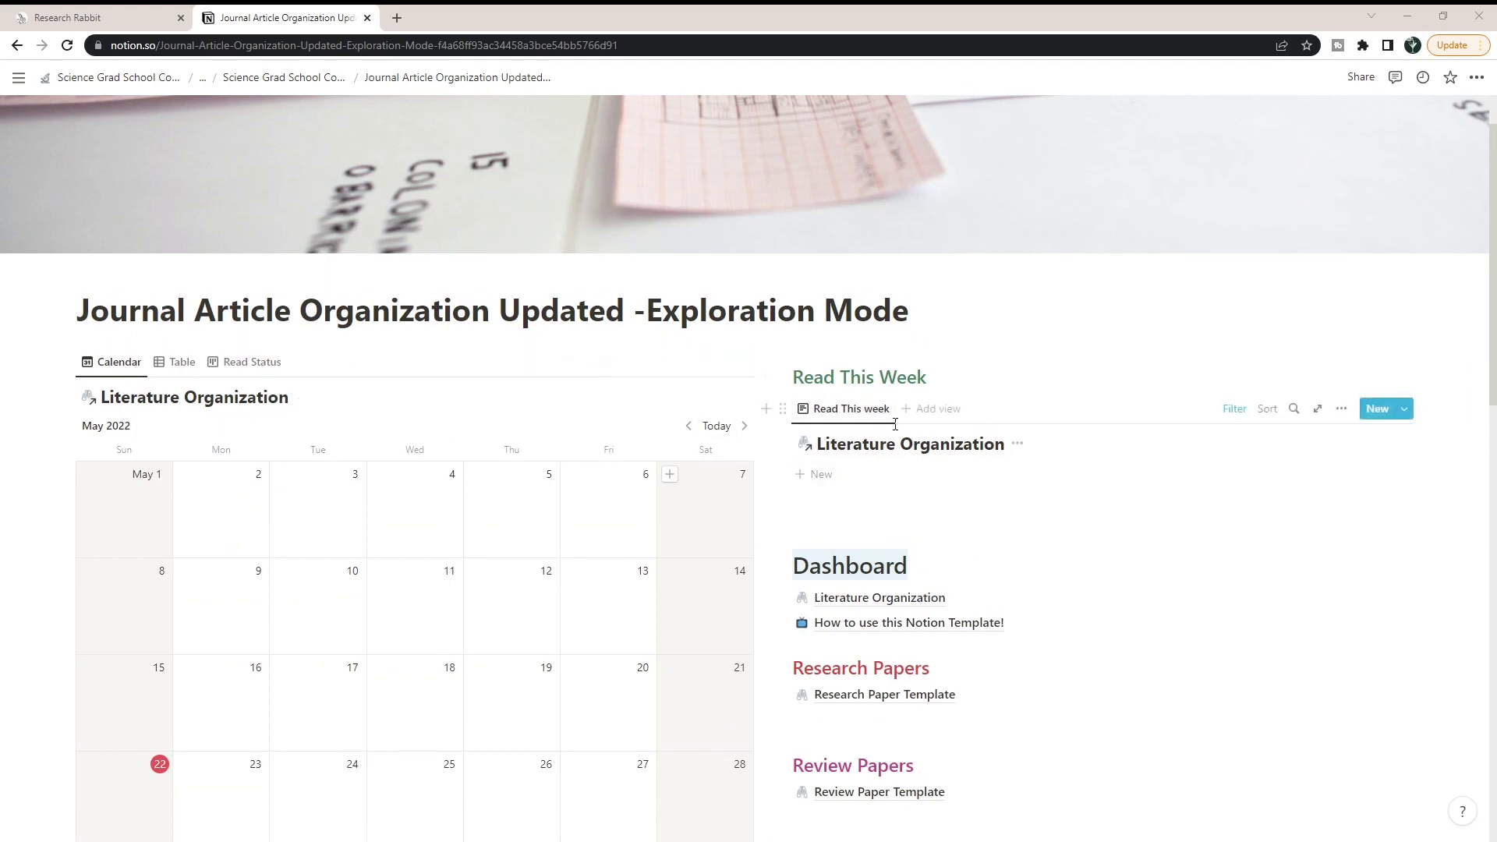
scroll(826, 670, "down", 5)
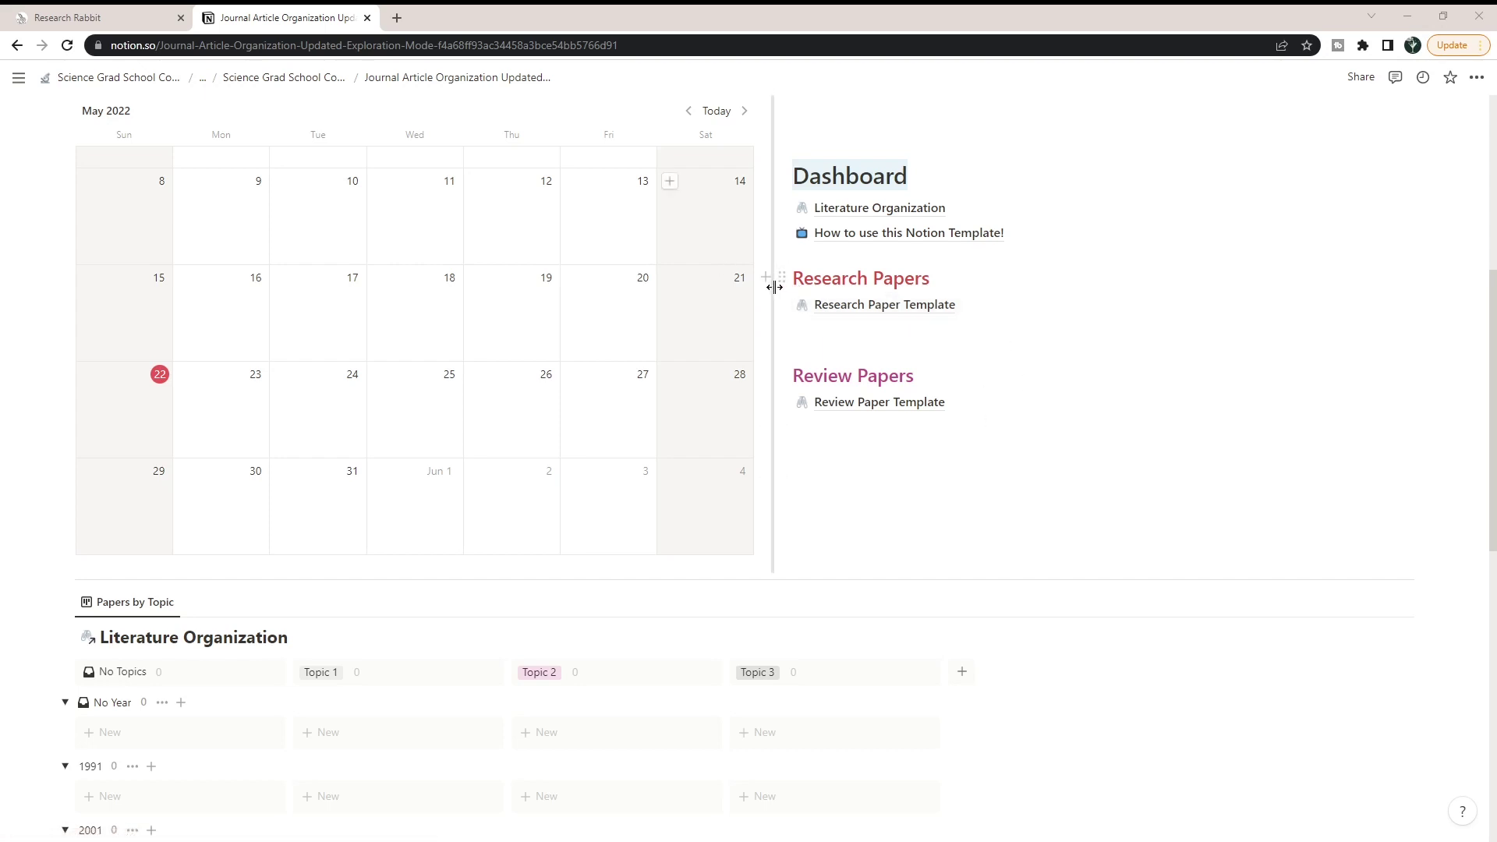
Step: Drag the calendar–Dashboard divider right to widen the calendar
left_click_drag(793, 282, 844, 282)
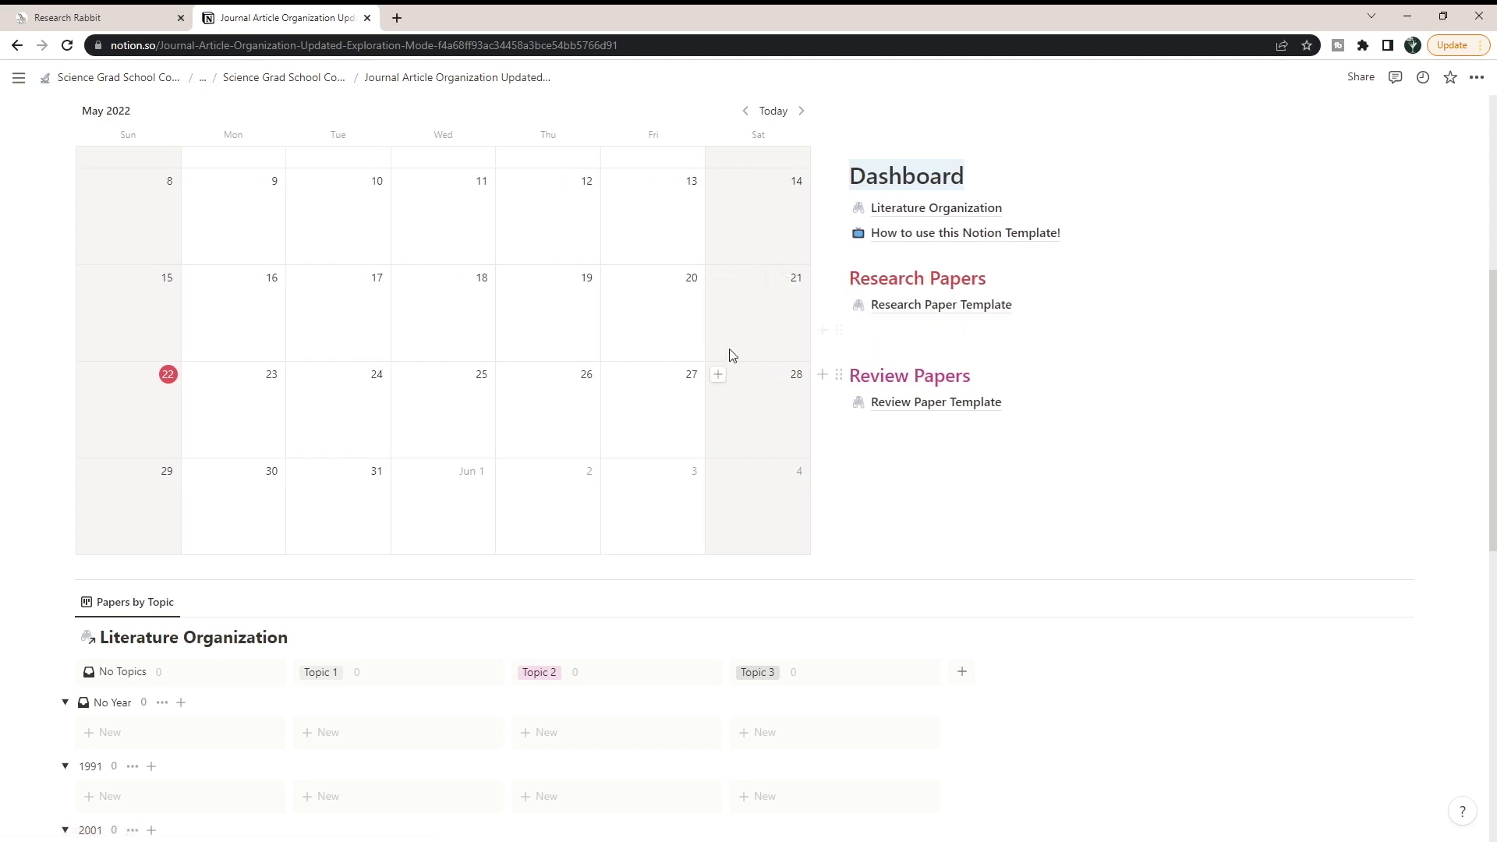
scroll(850, 573, "up", 2)
scroll(850, 574, "up", 5)
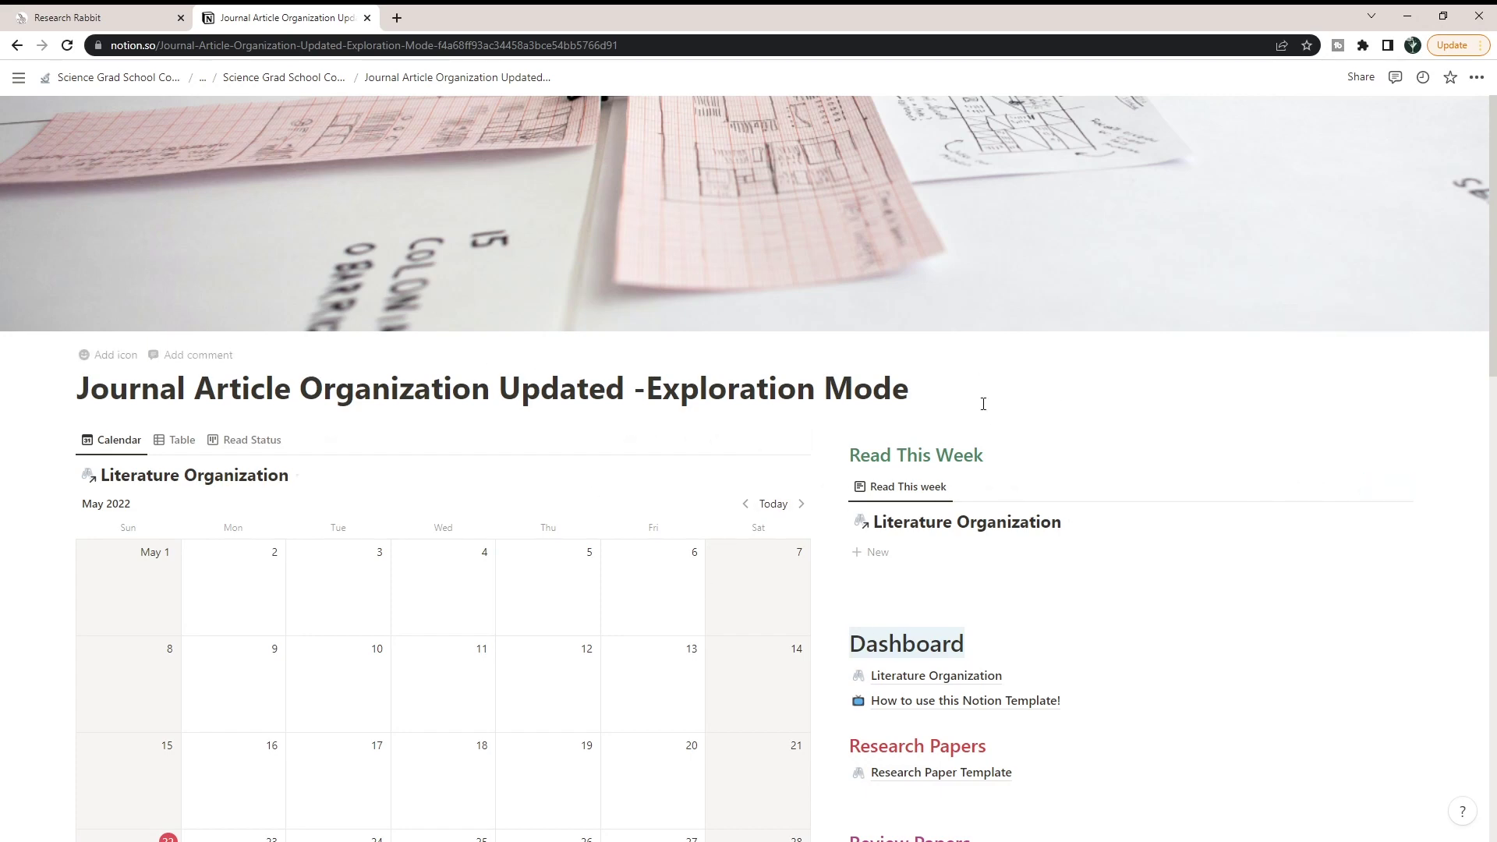
scroll(1082, 385, "down", 10)
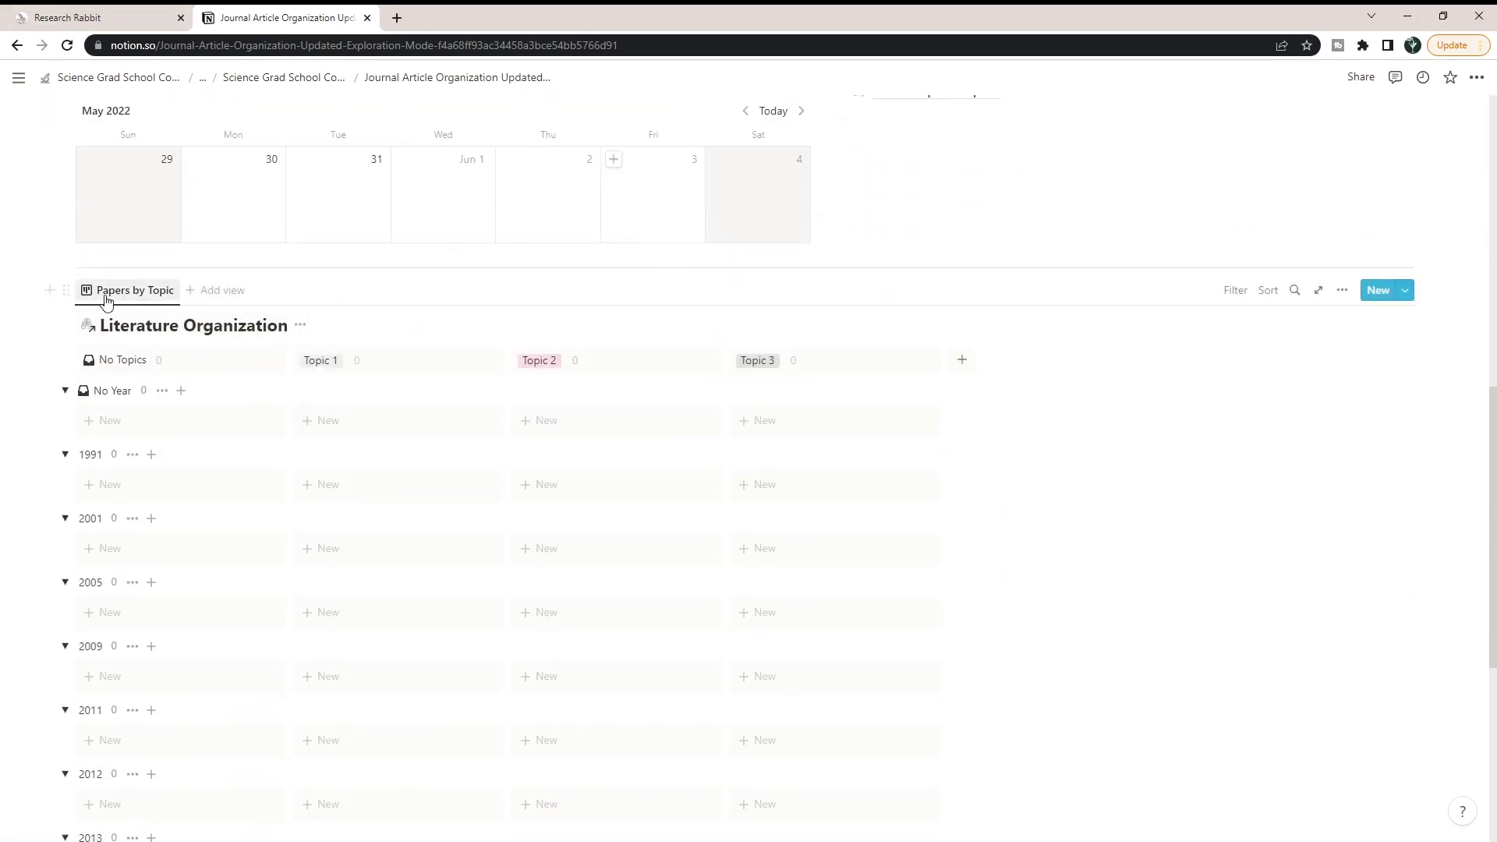
Step: View Literature Organization as a full page, check its empty Research Rabbit view, then return to Research Rabbit
left_click(301, 325)
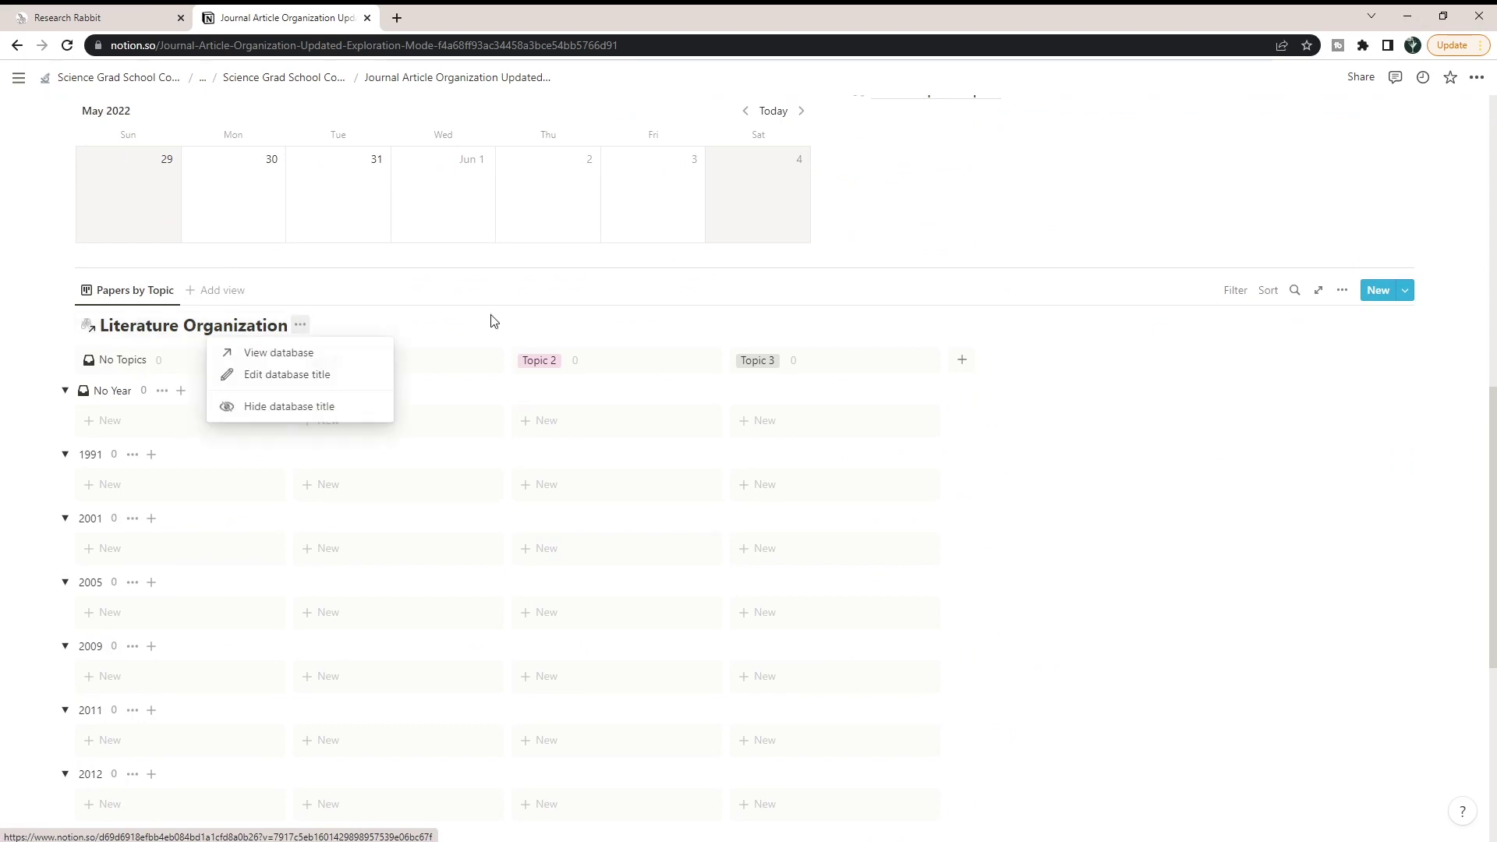
left_click(260, 355)
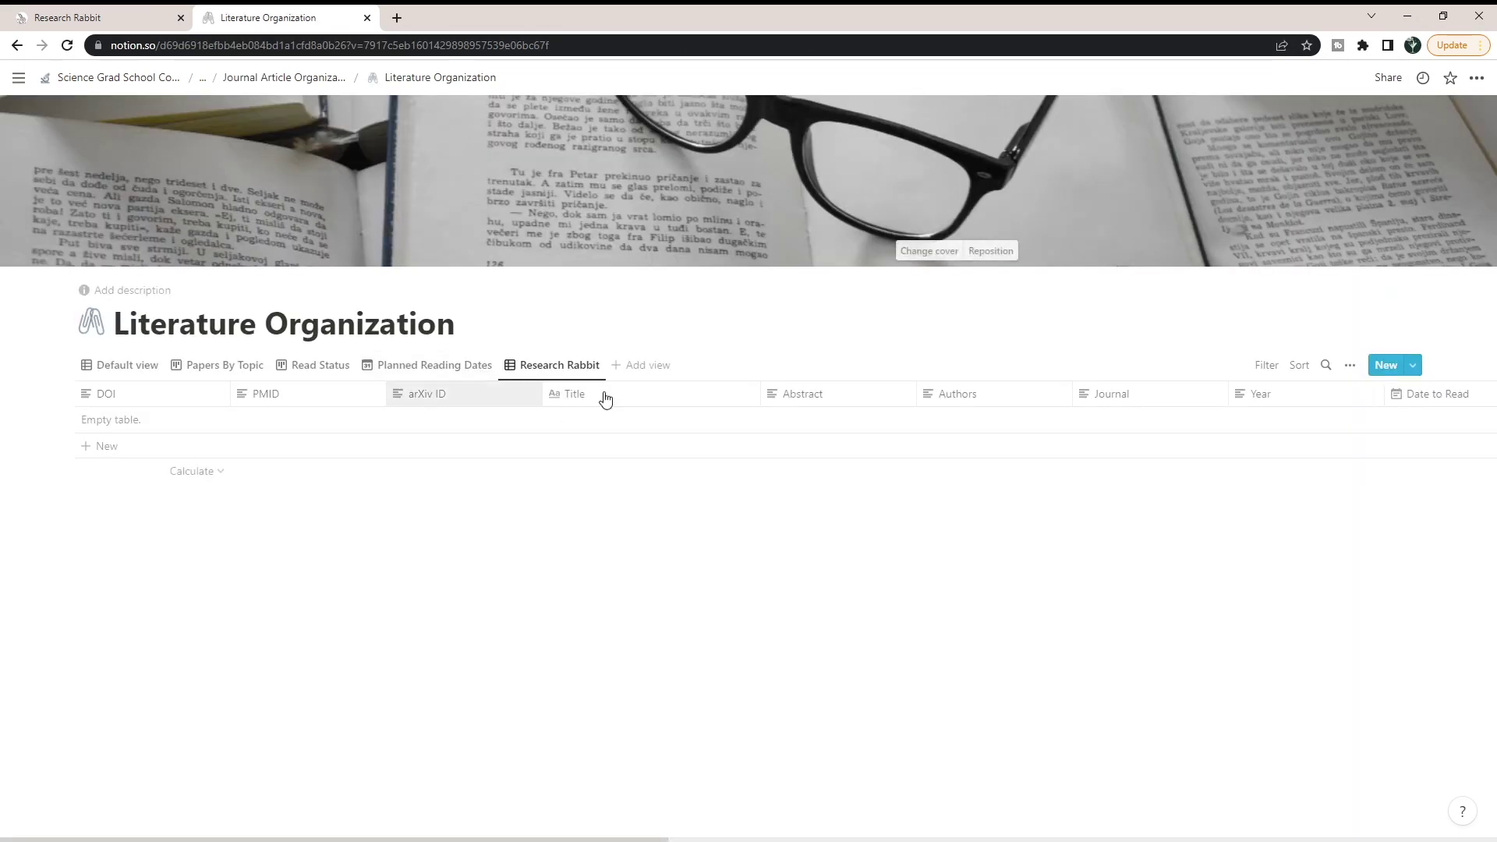
left_click(118, 365)
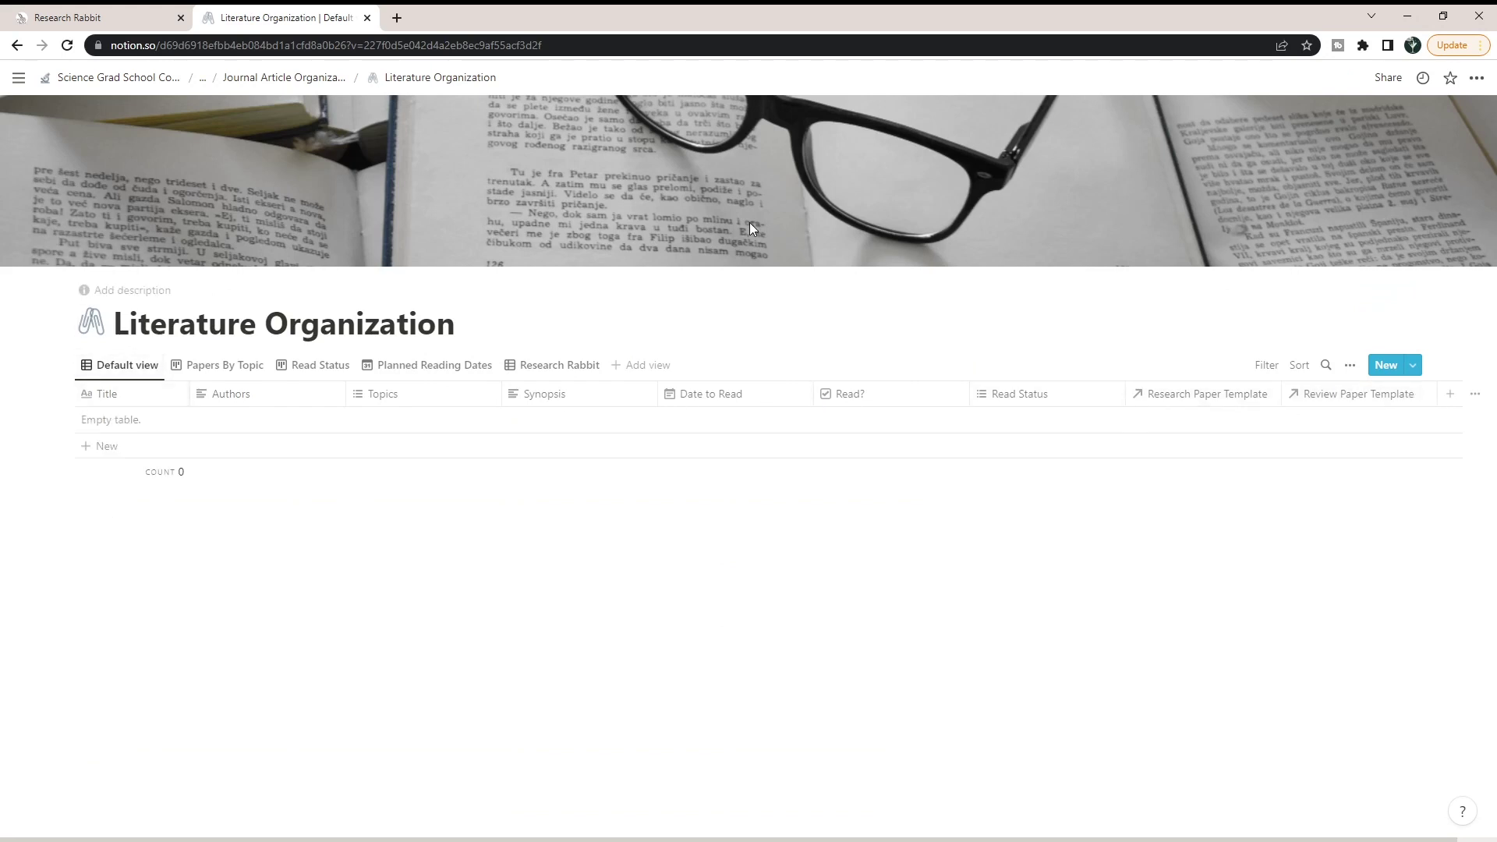
left_click(518, 369)
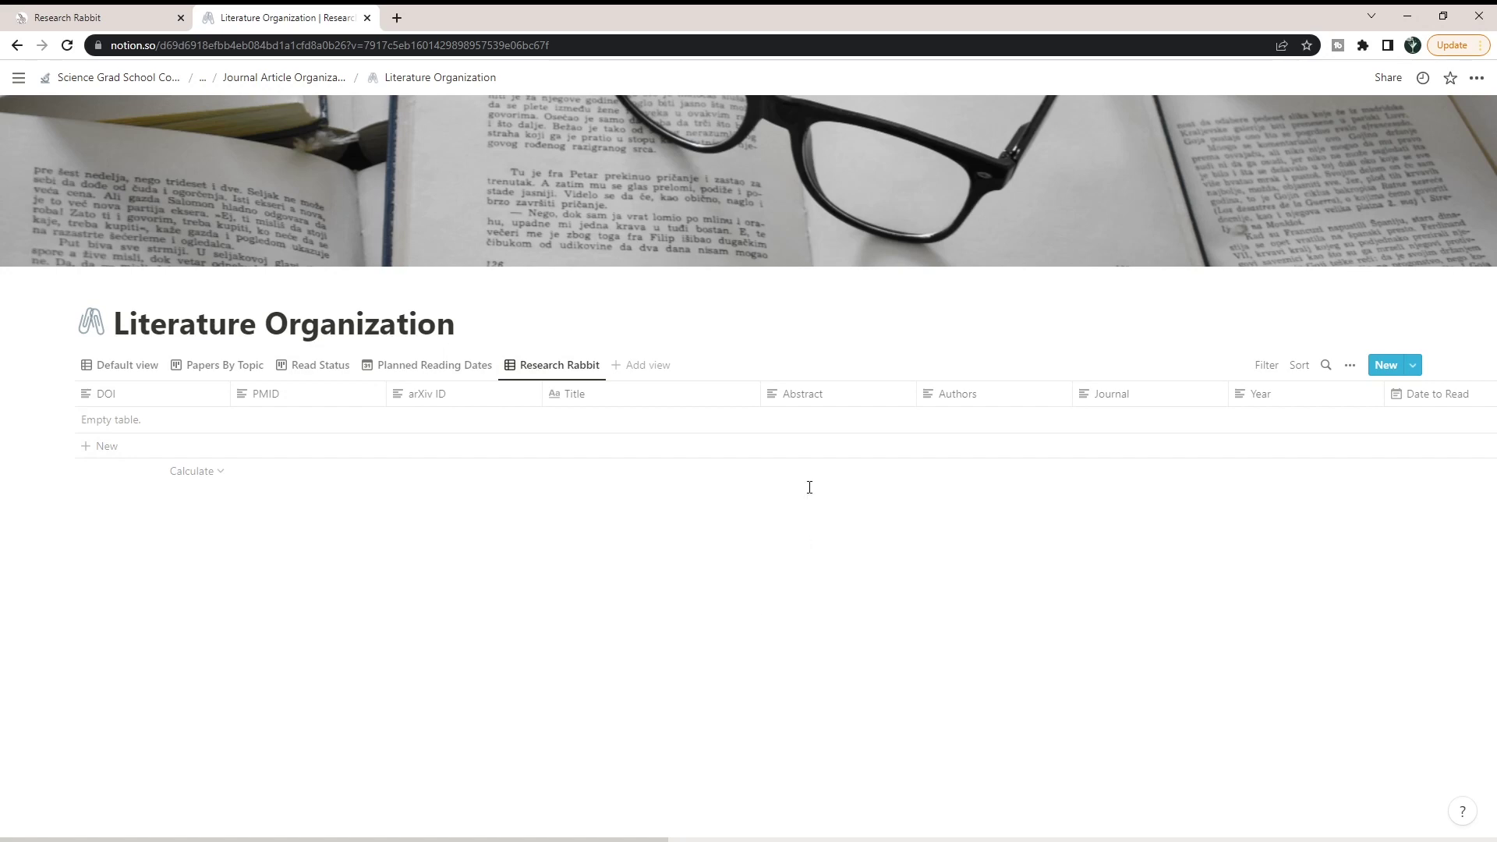
left_click(80, 11)
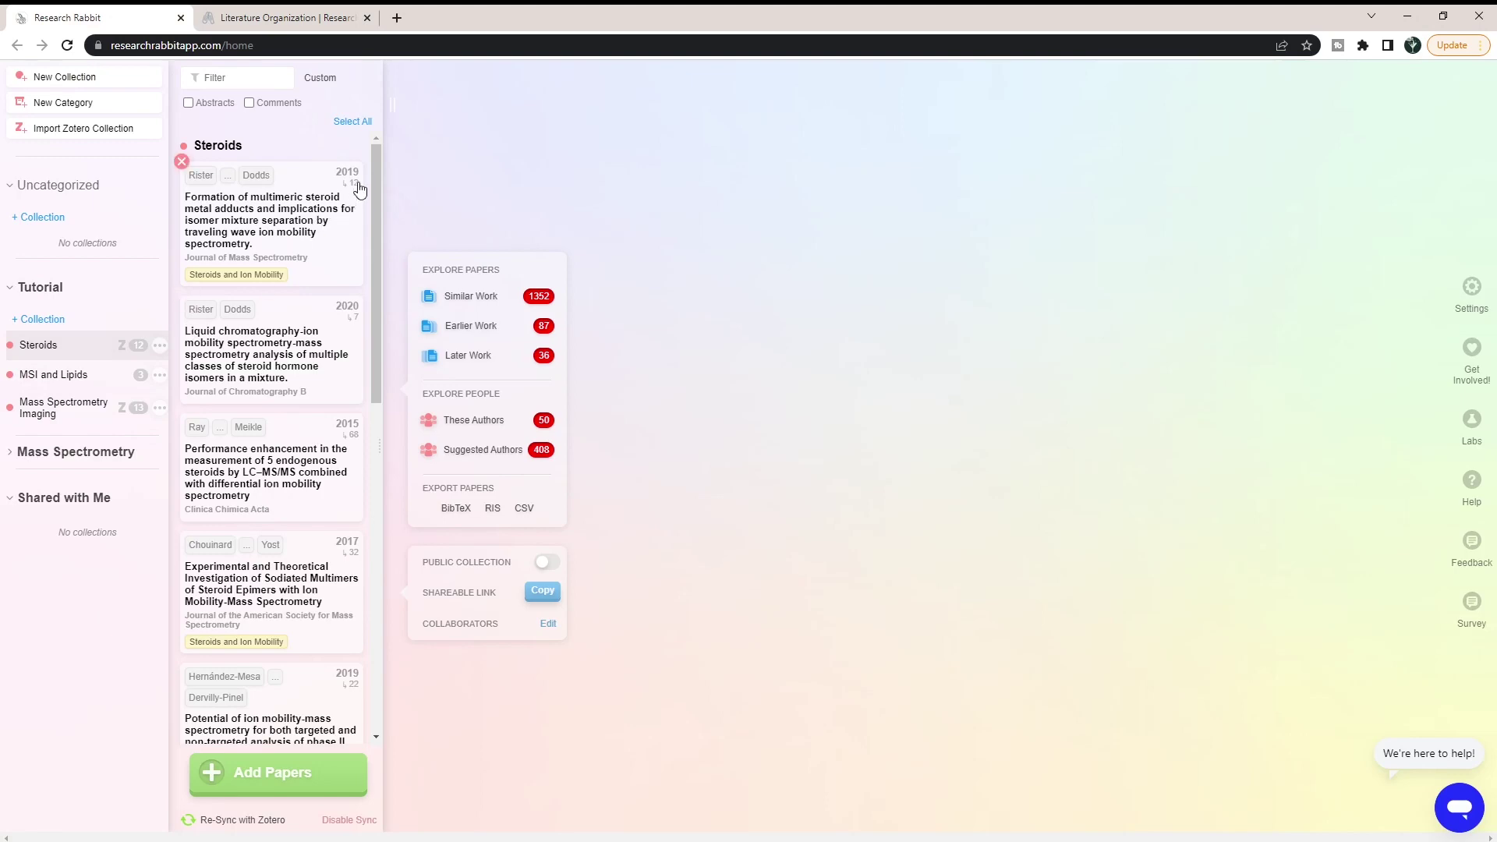
Step: Export the Steroids collection's papers as CSV and open the downloaded file
left_click_drag(375, 161, 388, 572)
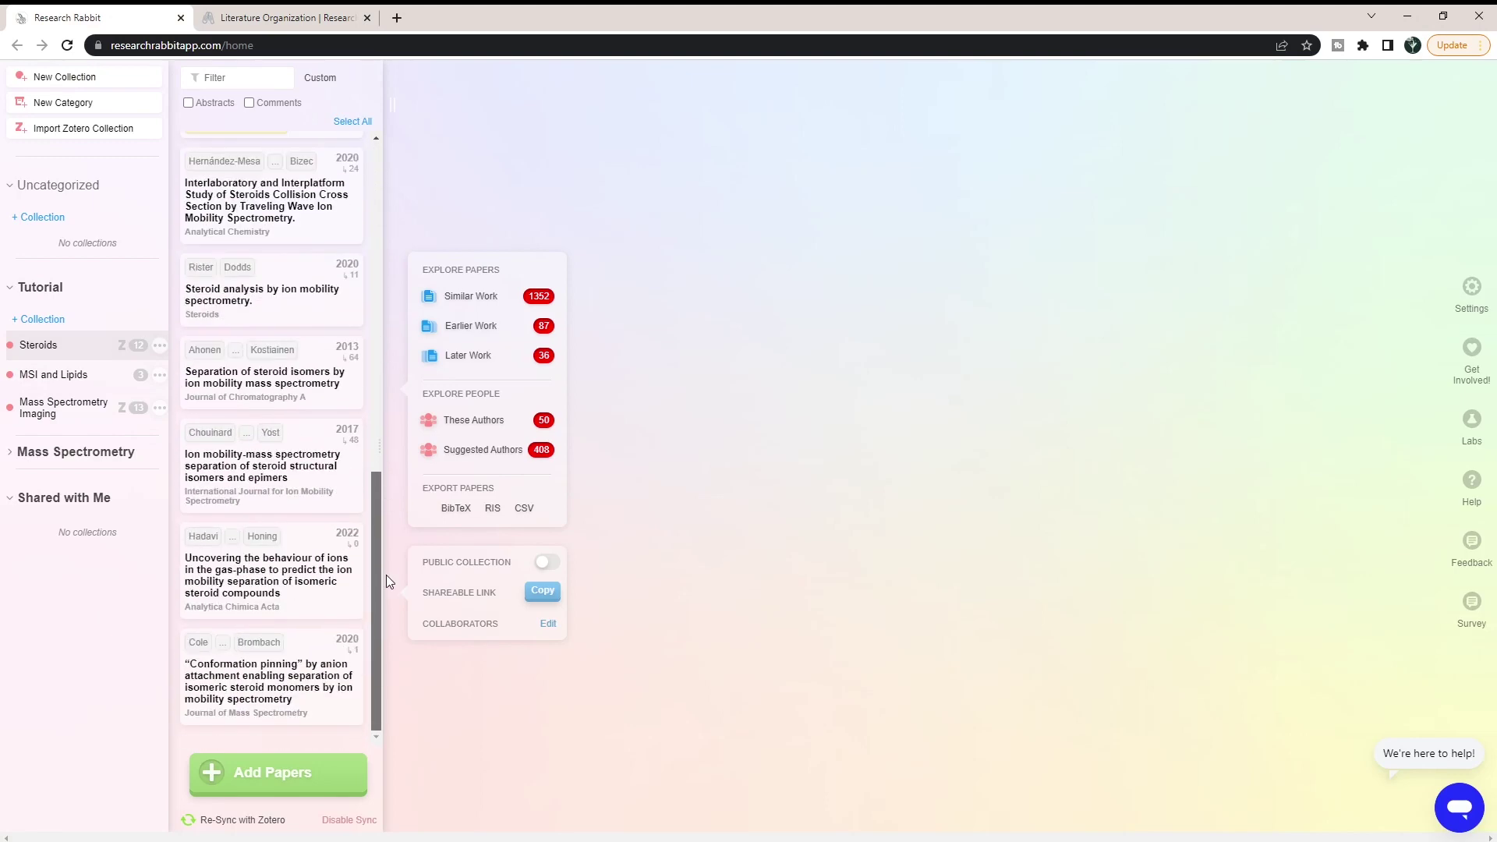
scroll(367, 577, "up", 15)
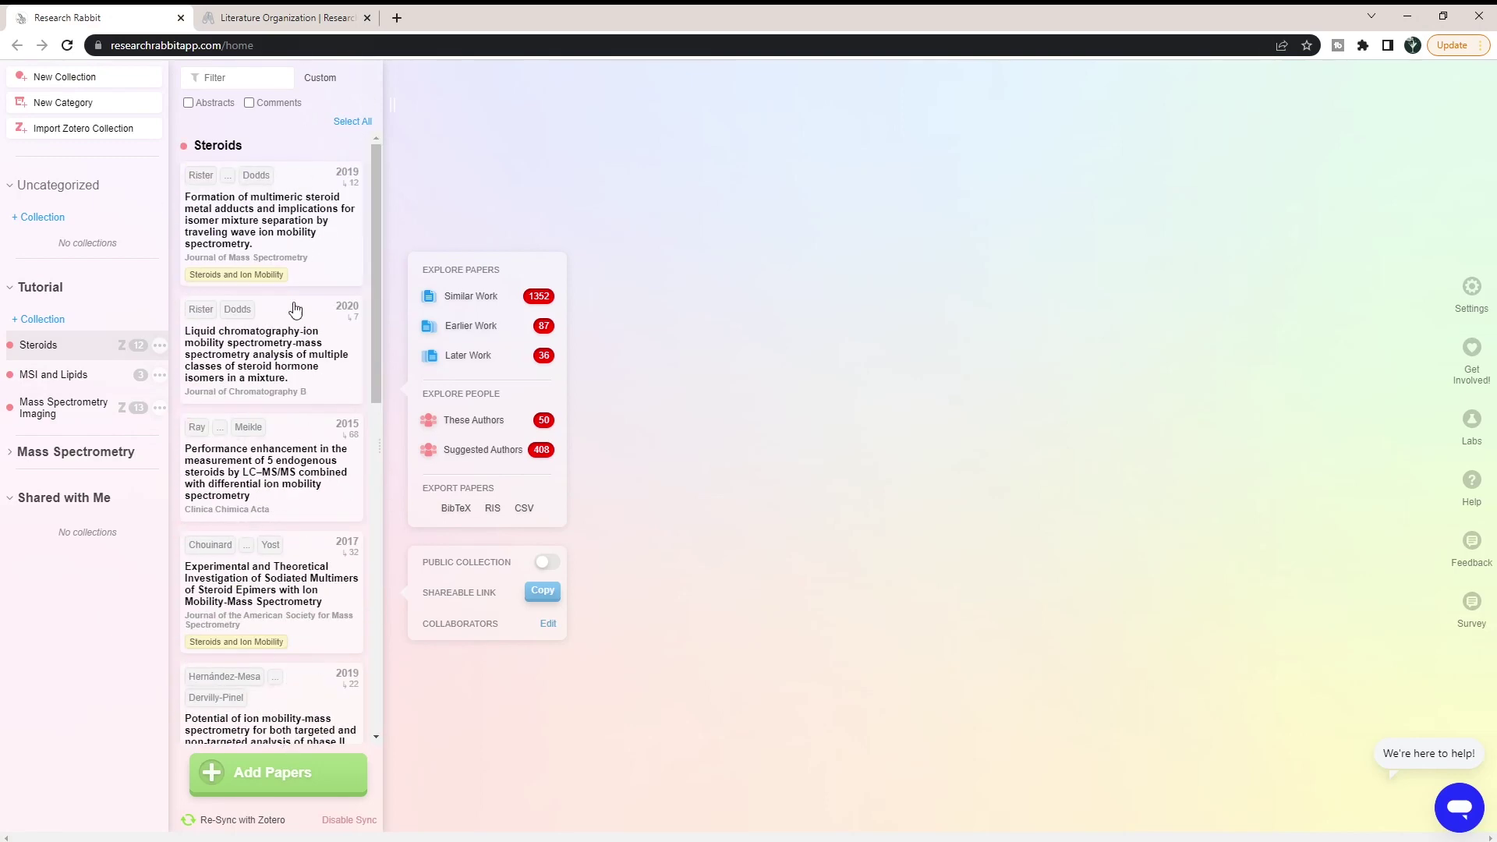
left_click(285, 18)
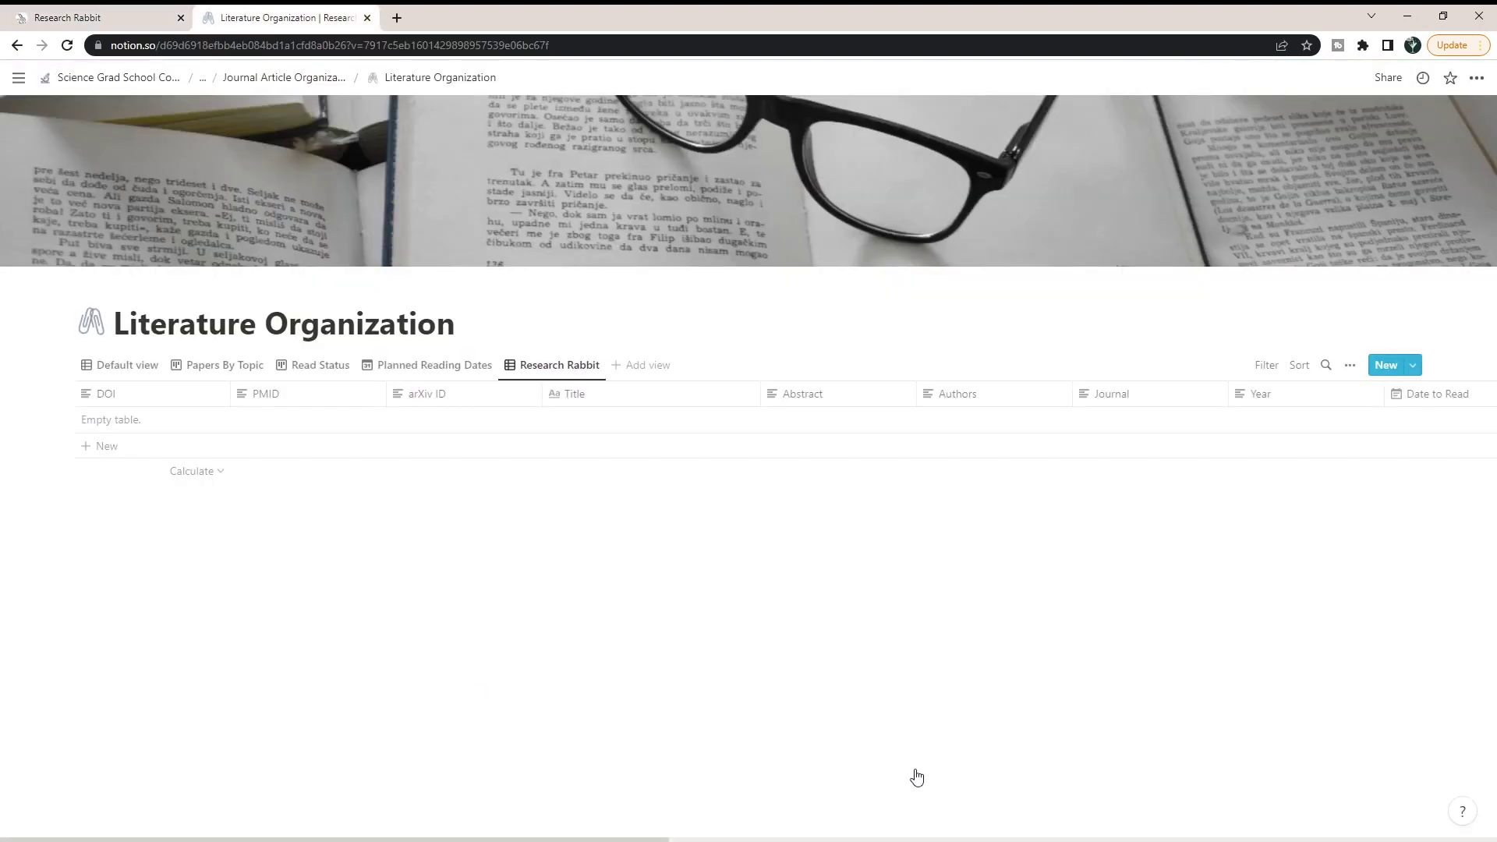
left_click(111, 16)
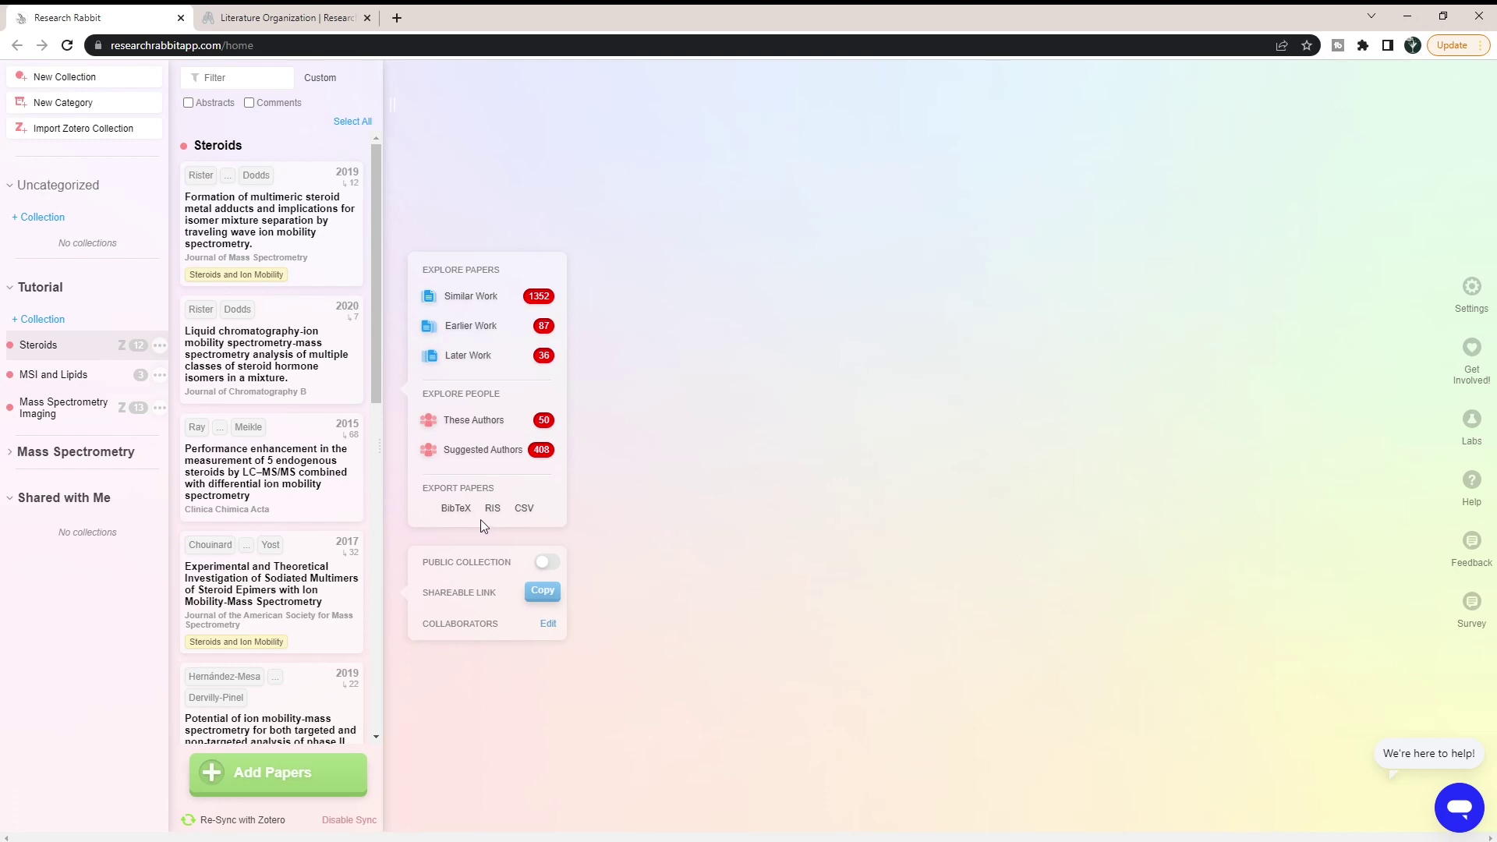
left_click(524, 508)
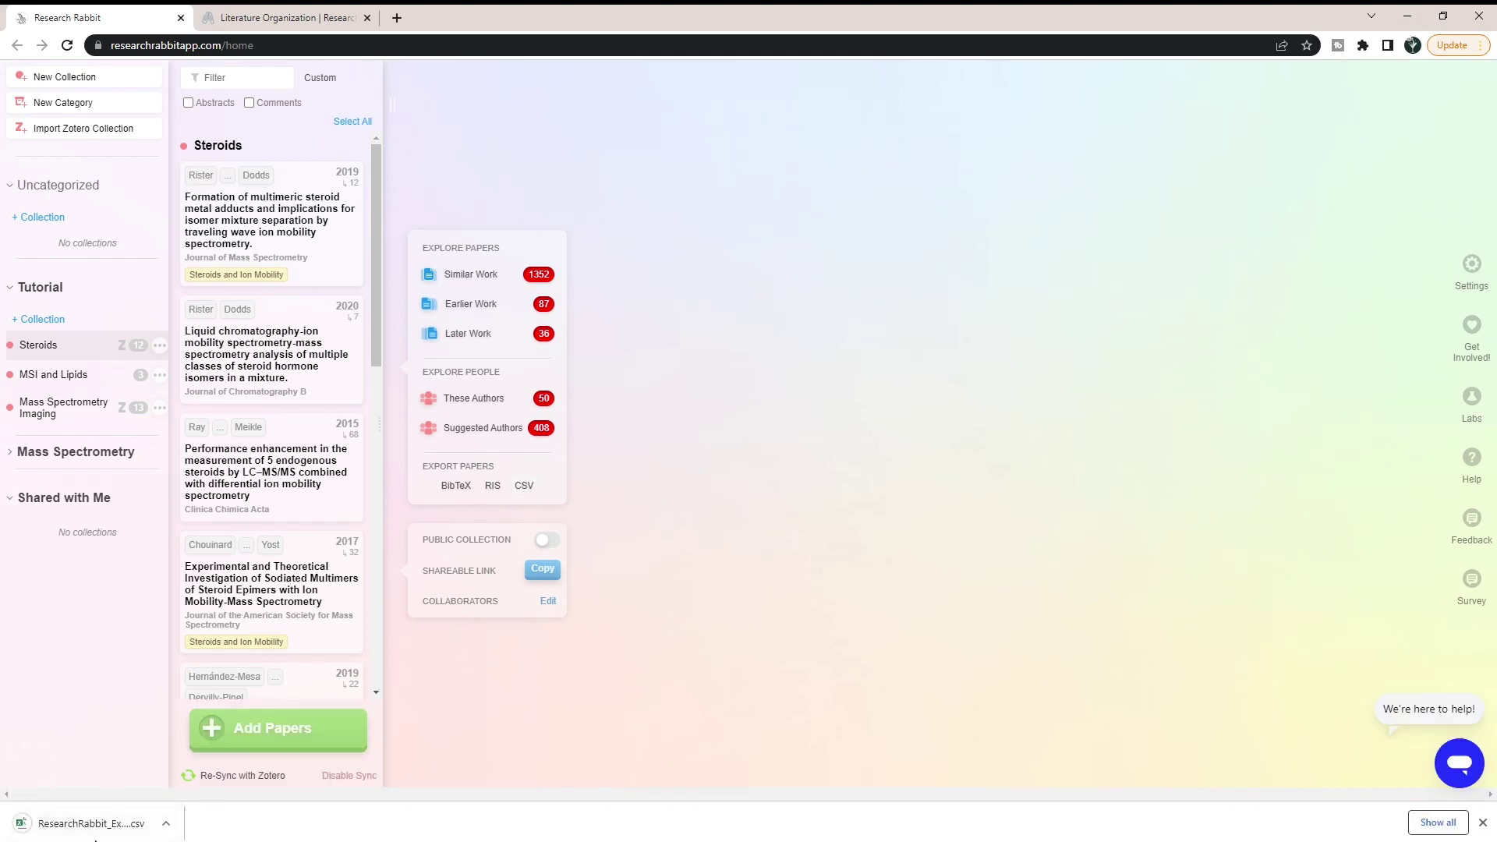
left_click(79, 824)
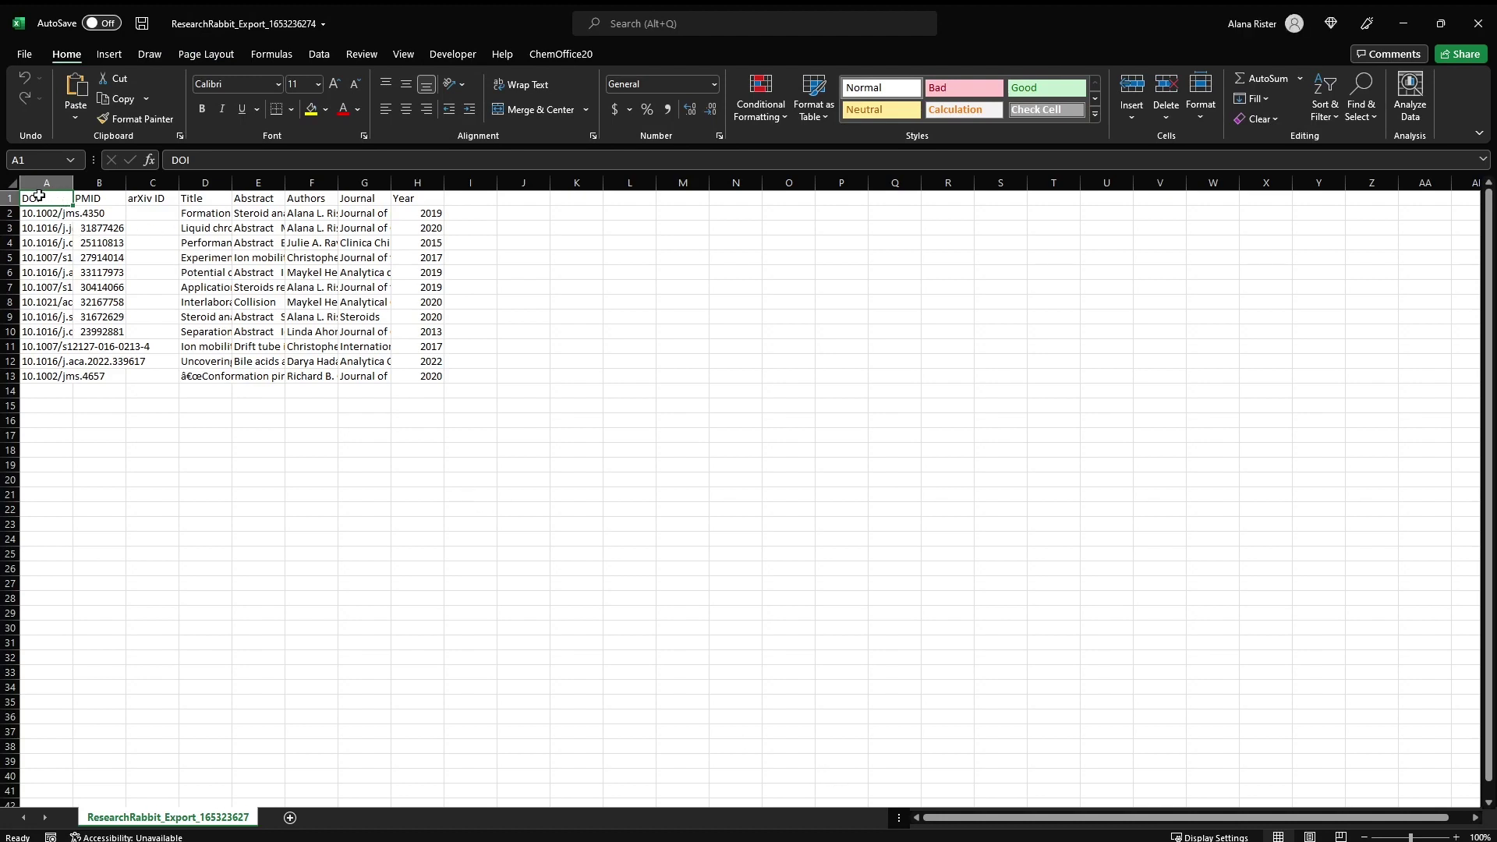
Step: Inspect the exported header row and the DOI, PMID, arXiv ID and Title columns
left_click_drag(39, 196, 401, 196)
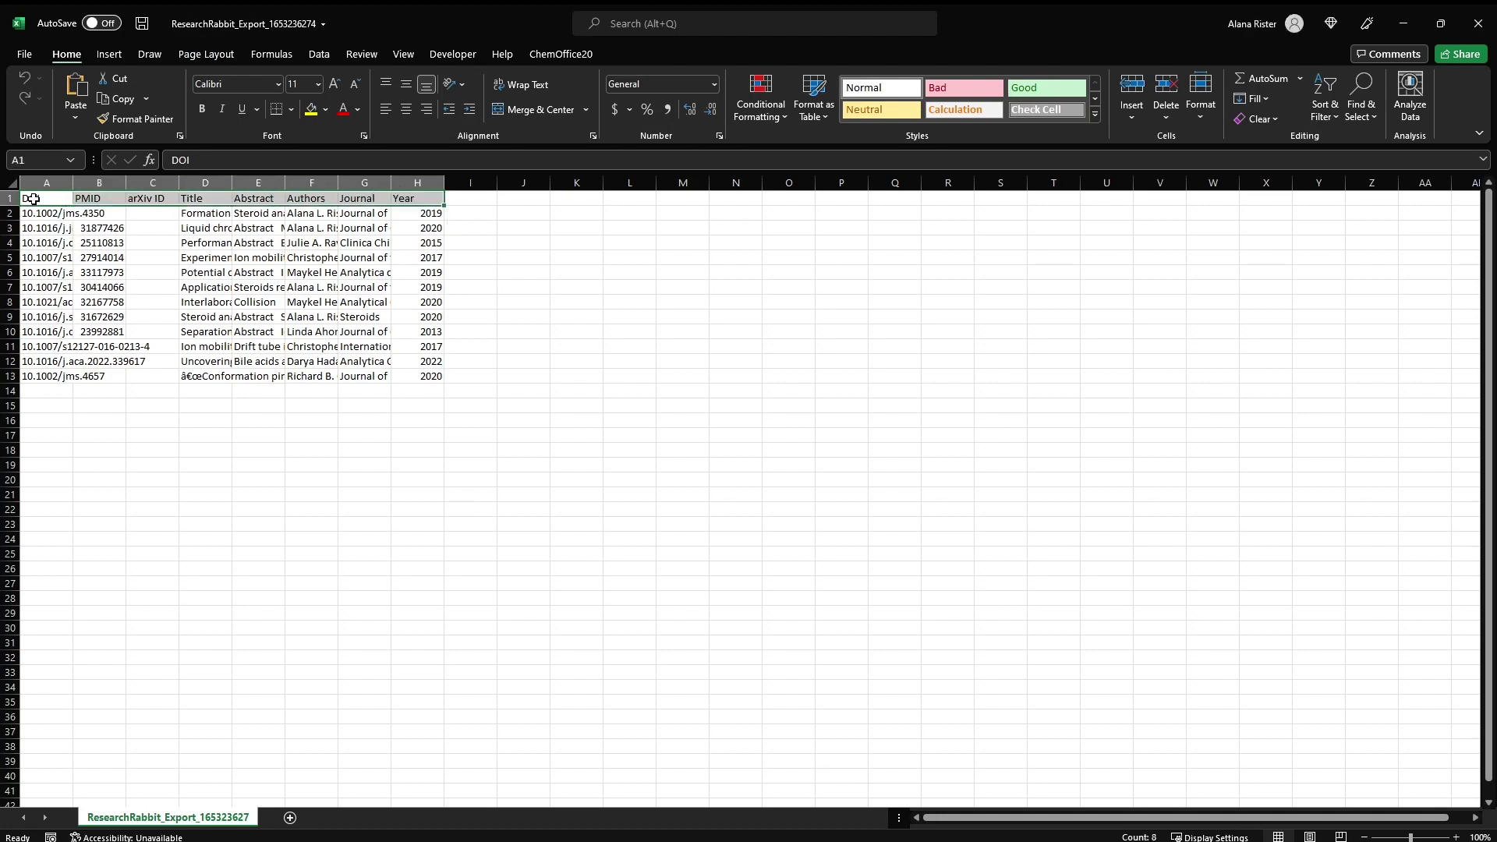
left_click_drag(32, 199, 45, 377)
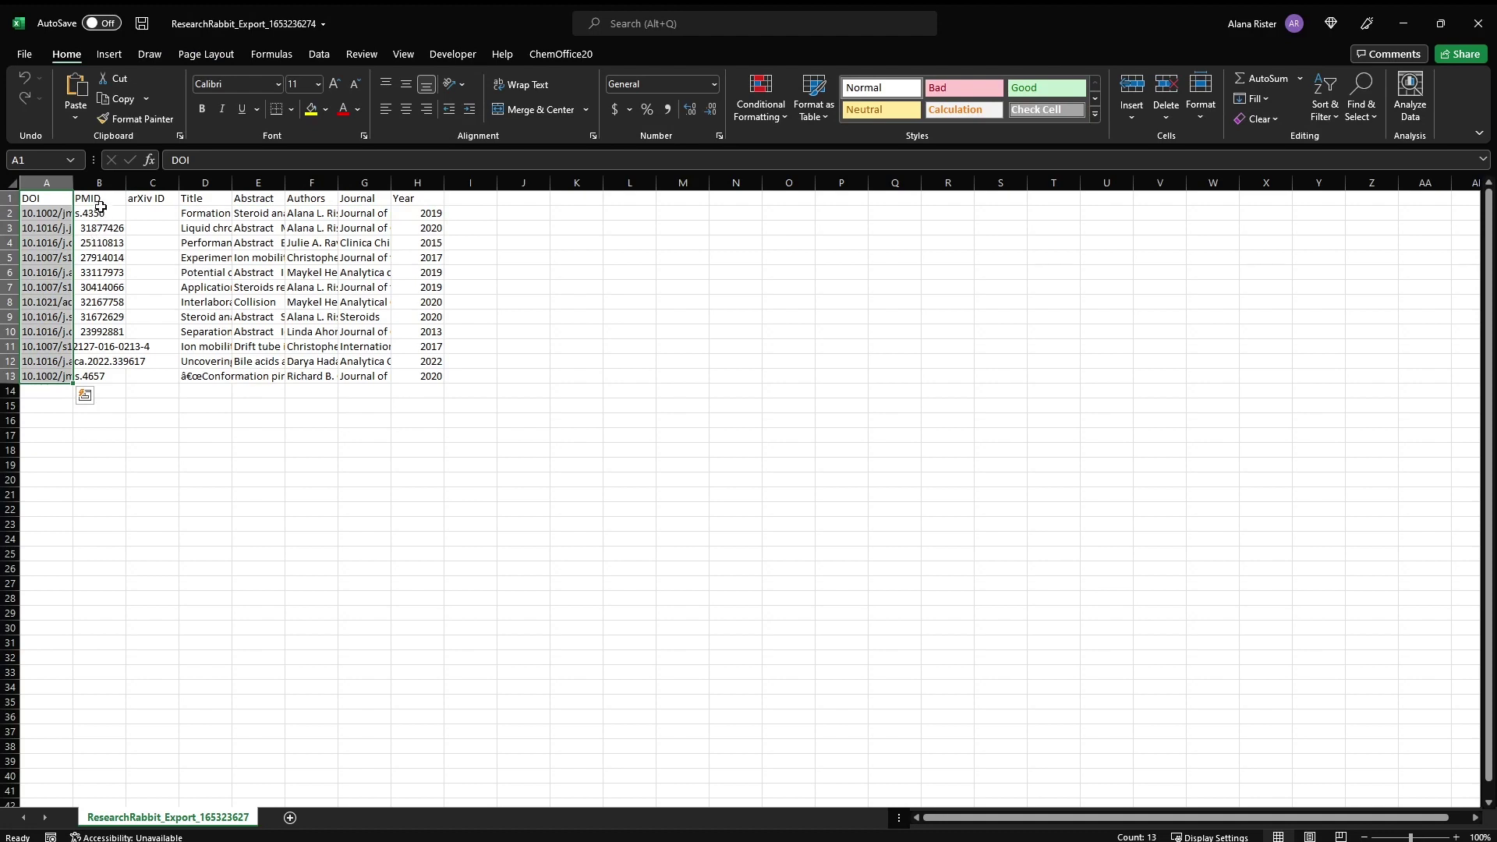
left_click_drag(99, 207, 101, 378)
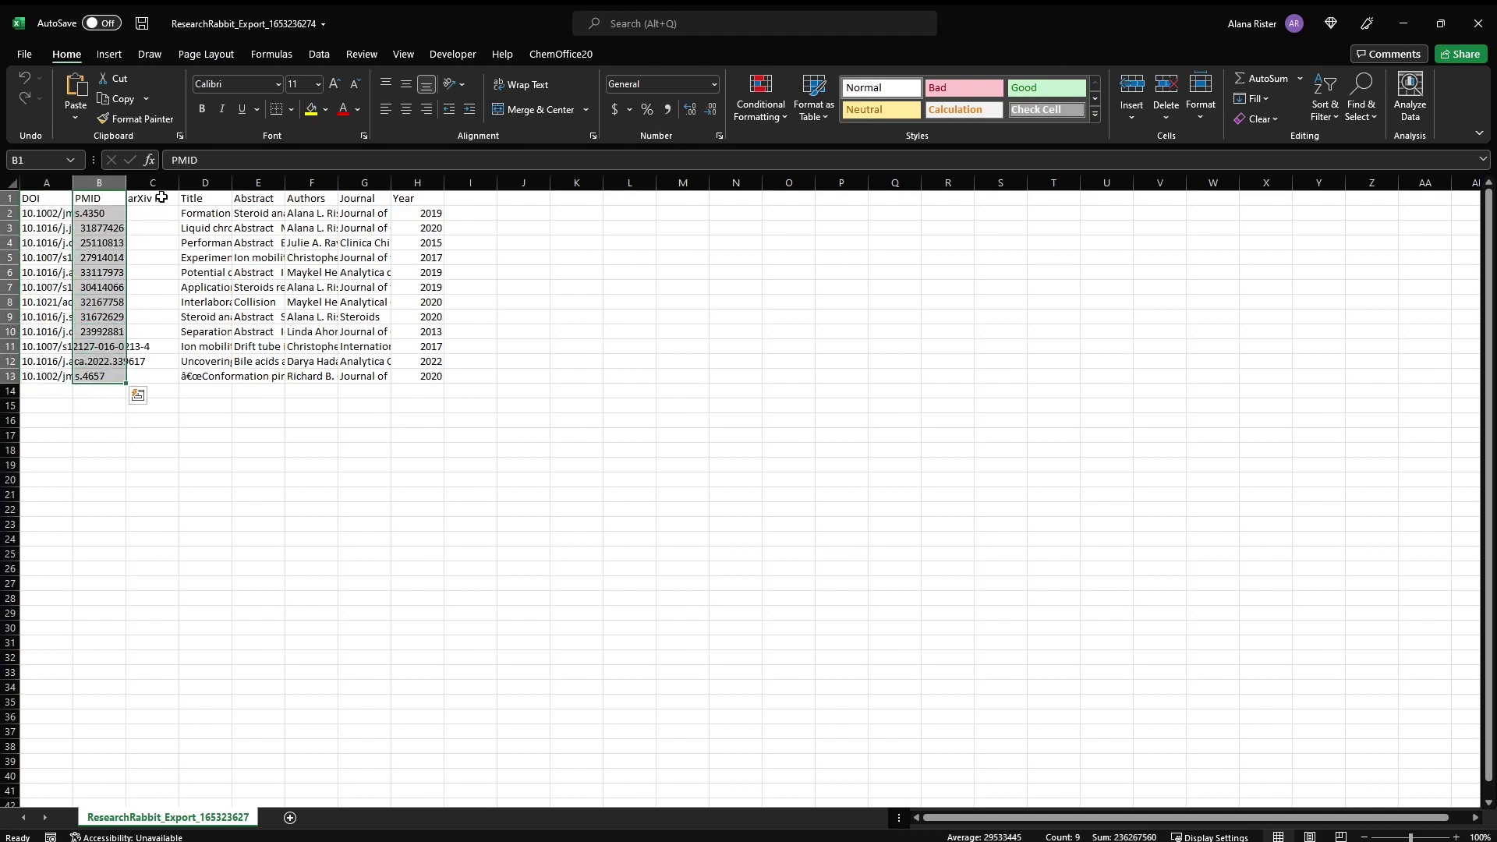
left_click_drag(161, 197, 153, 378)
left_click_drag(220, 200, 217, 243)
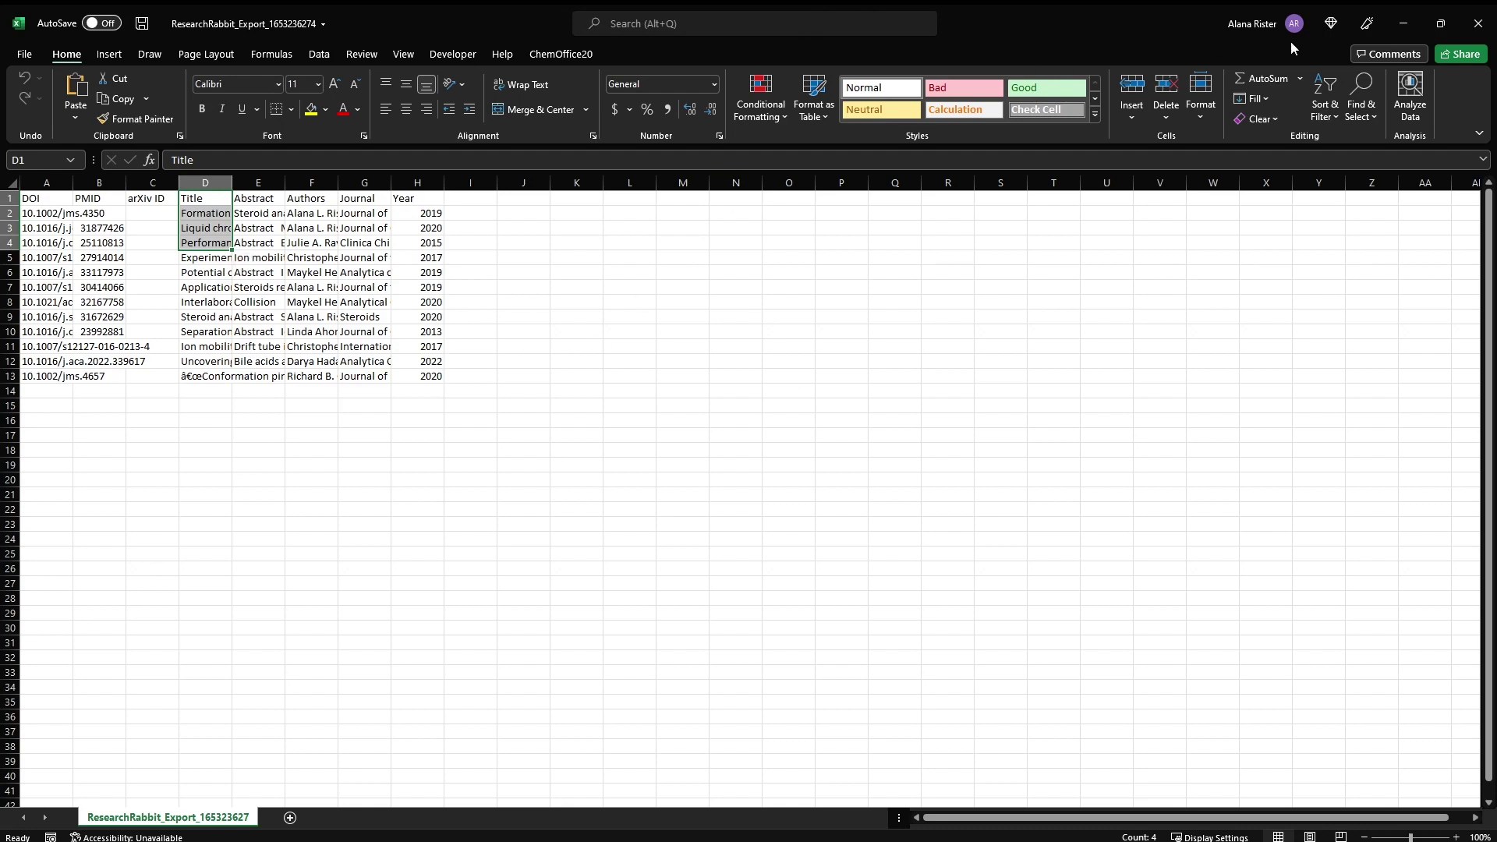
Step: Shrink and minimize Excel, then bring the Literature Organization database back into view
left_click_drag(1106, 16, 929, 46)
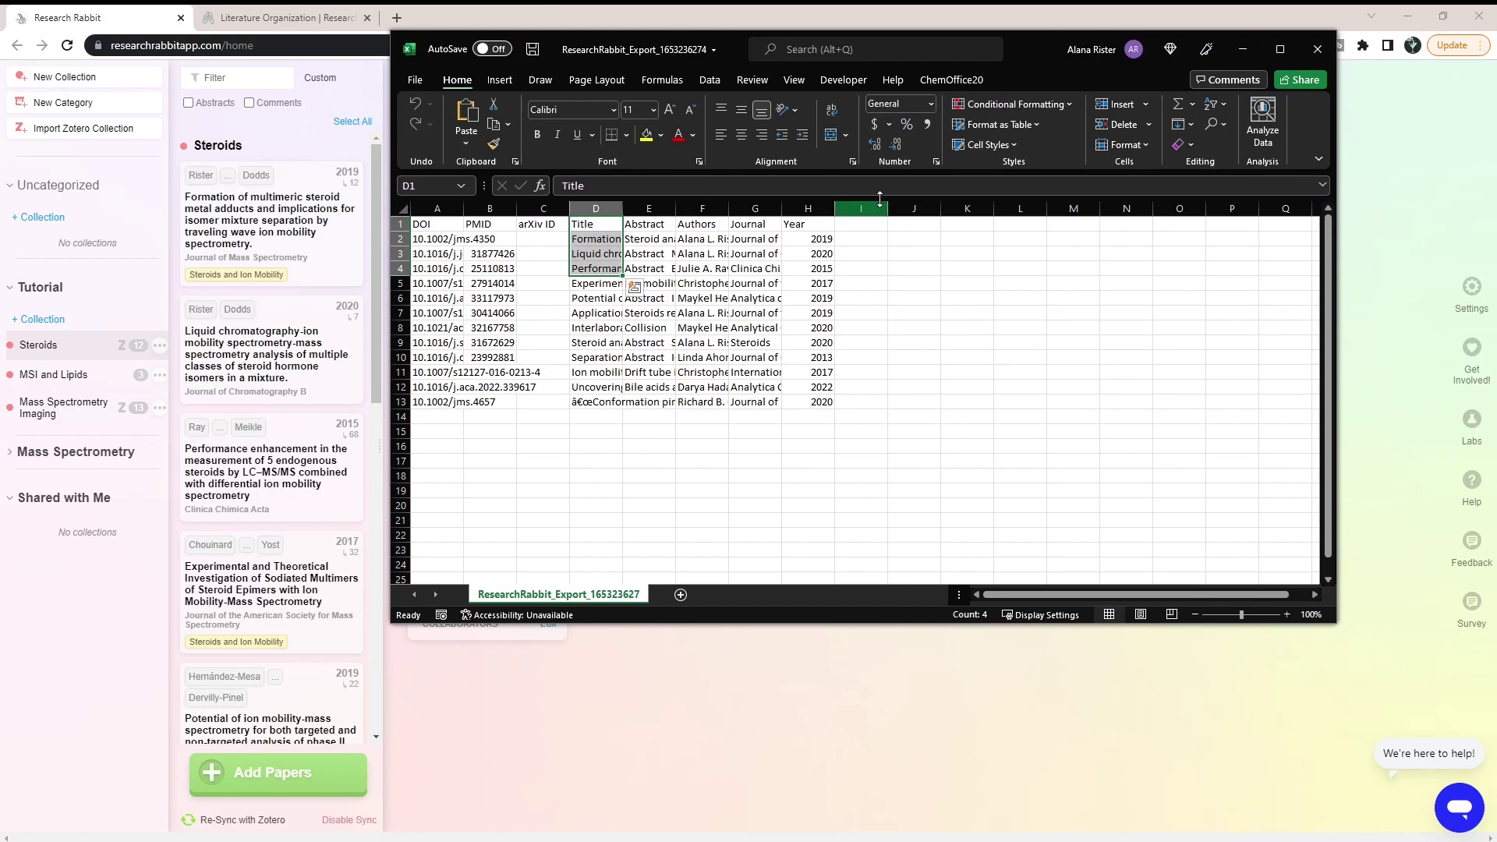
left_click(1241, 50)
left_click(285, 17)
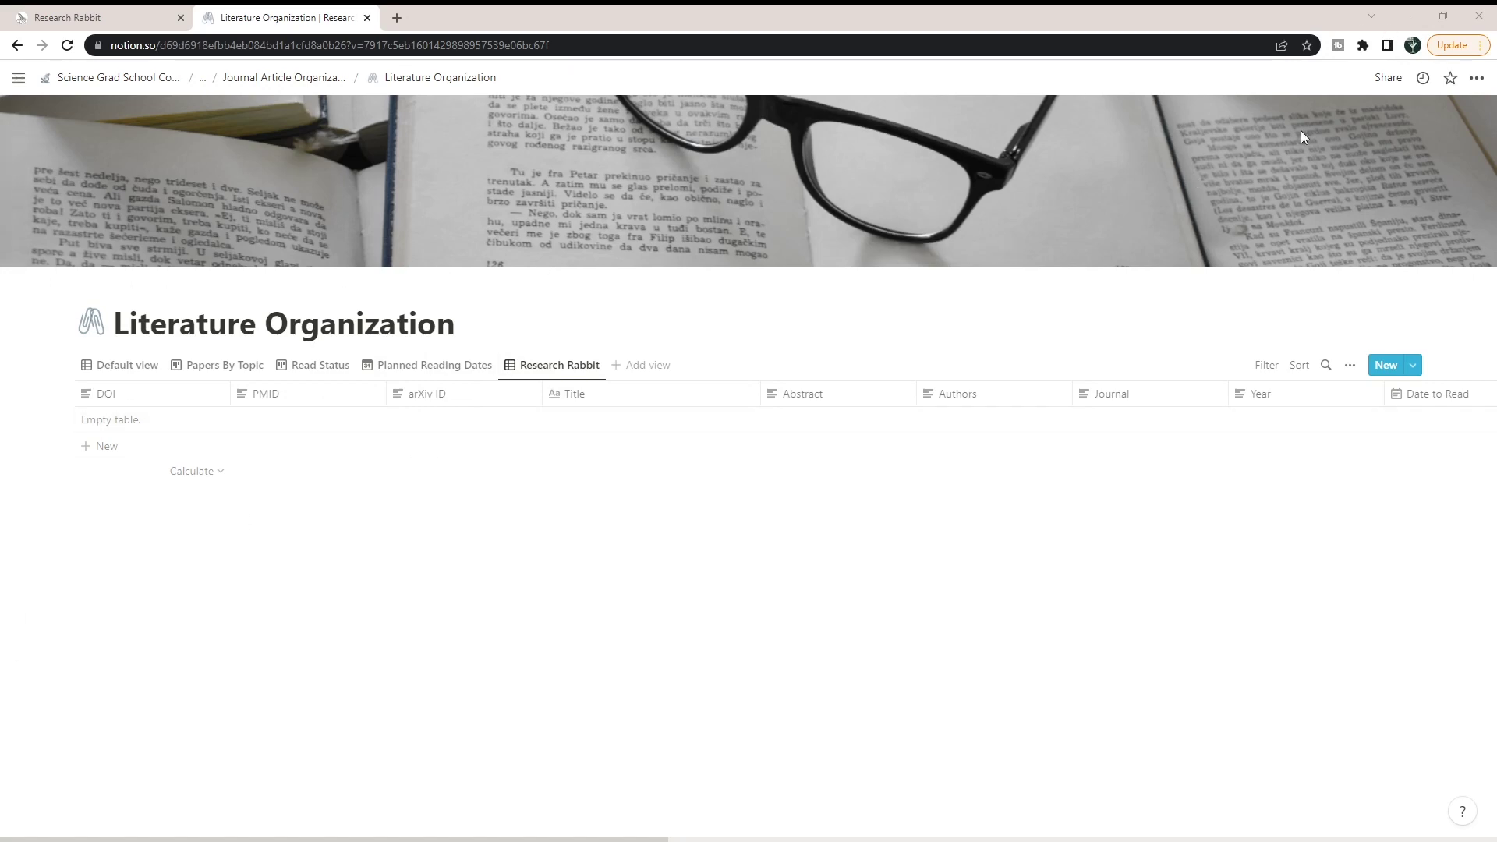
left_click(1478, 78)
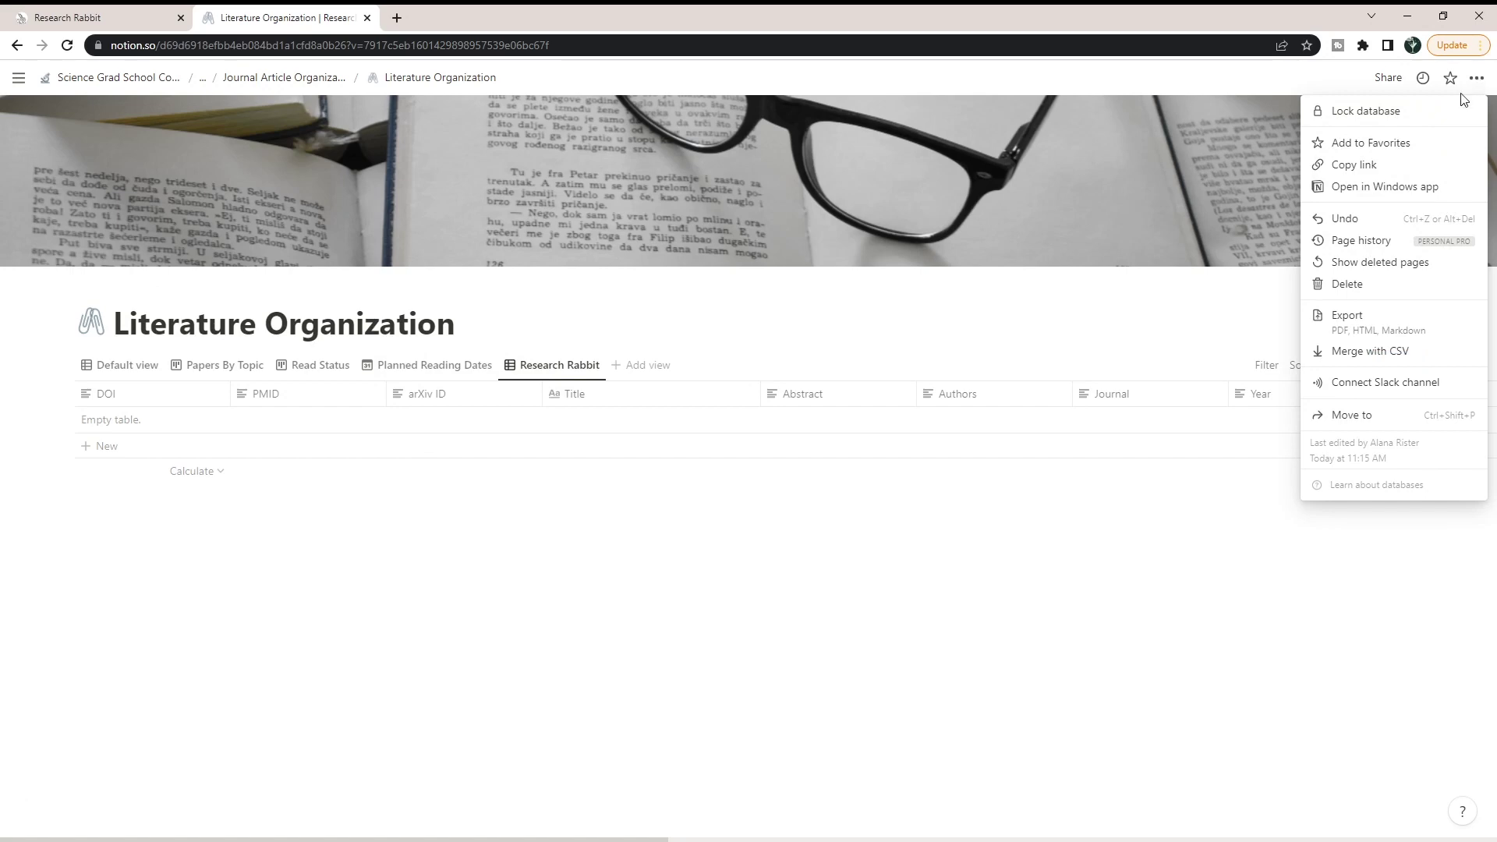
left_click(1336, 353)
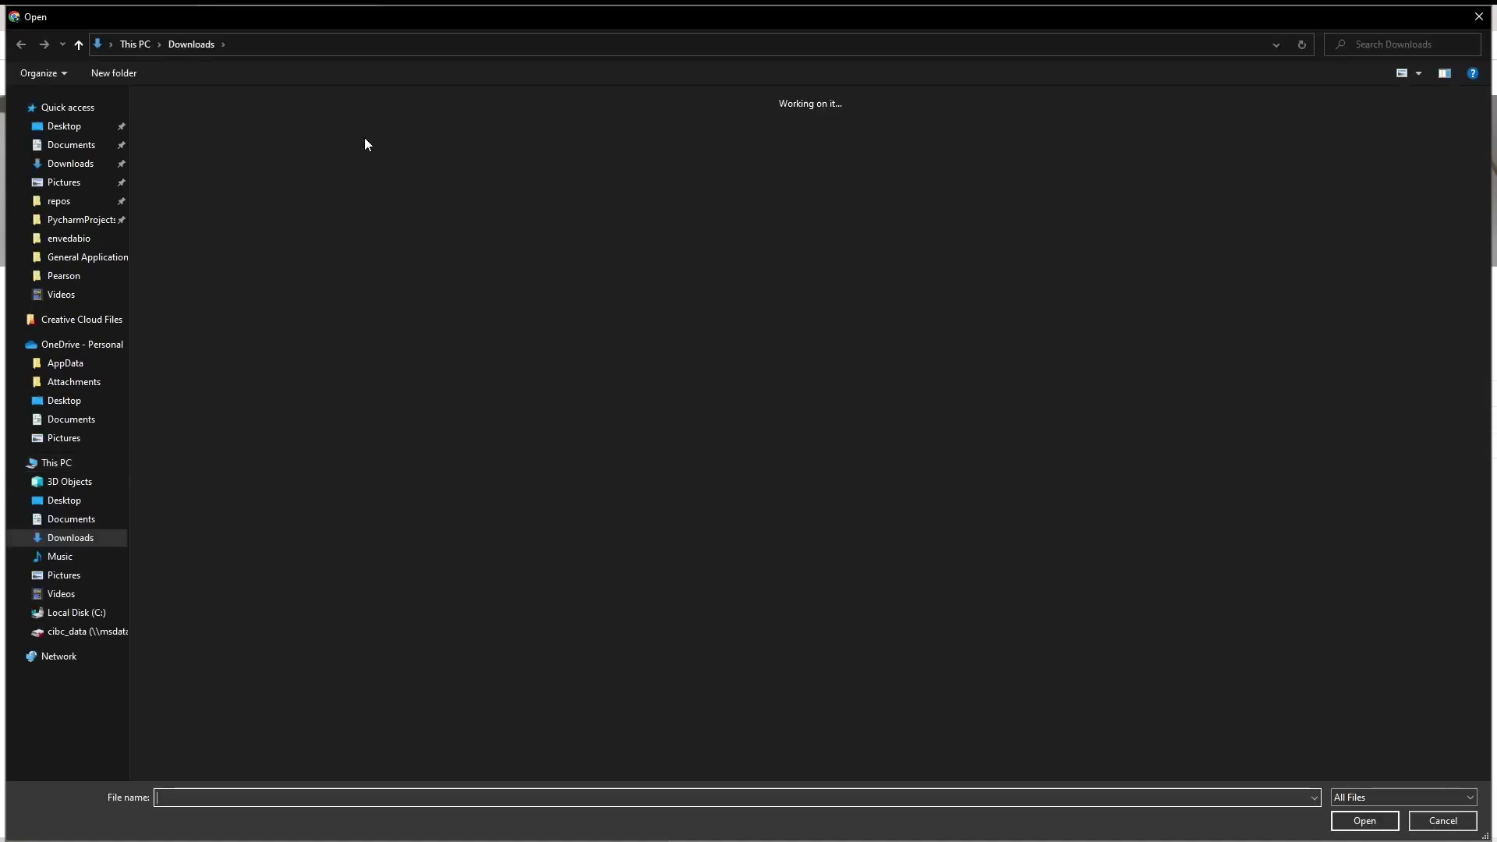
double_click(269, 156)
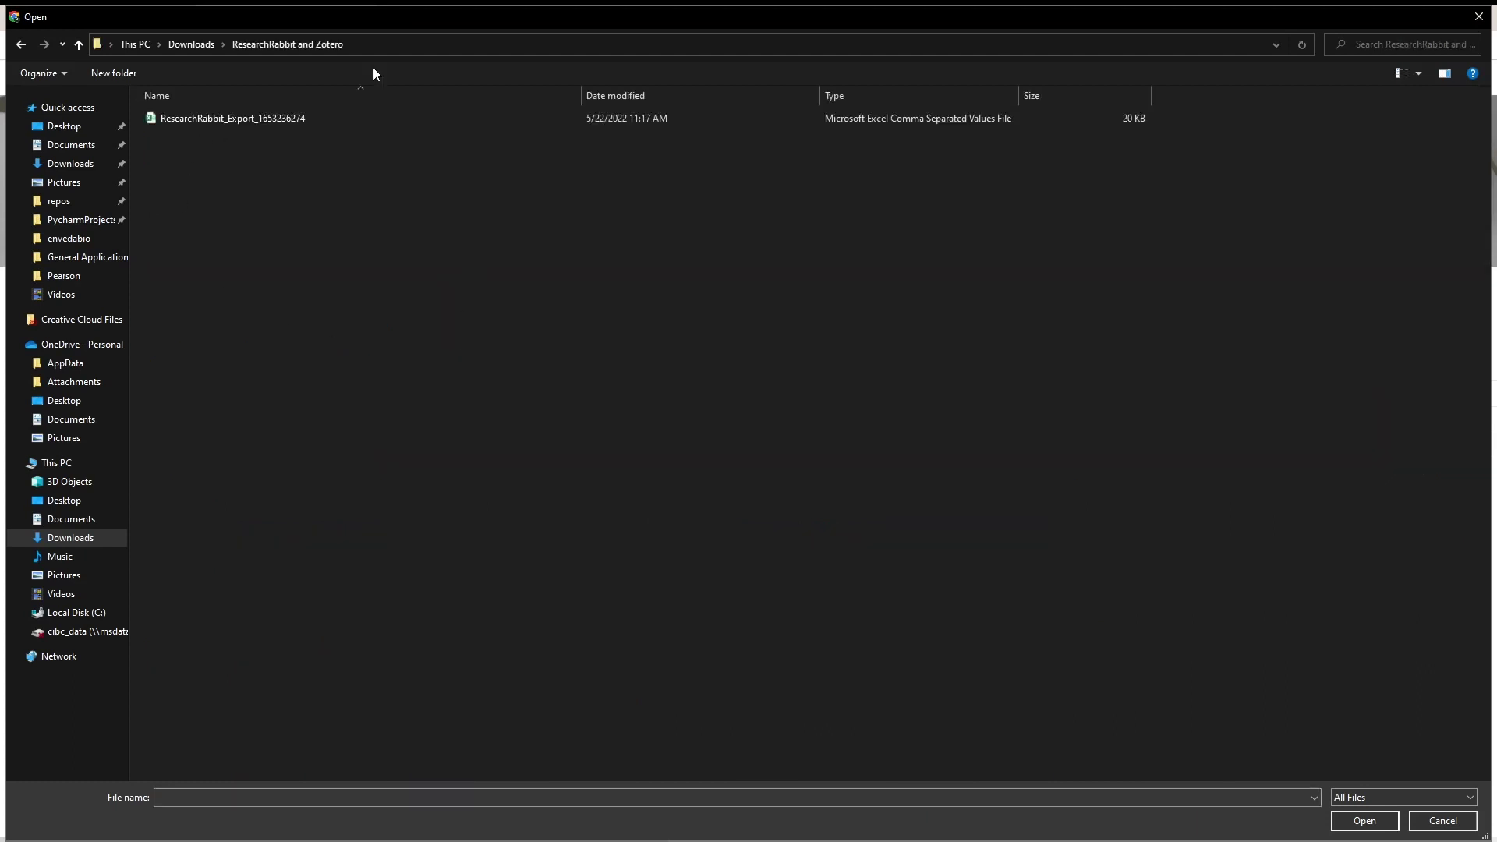
left_click(280, 117)
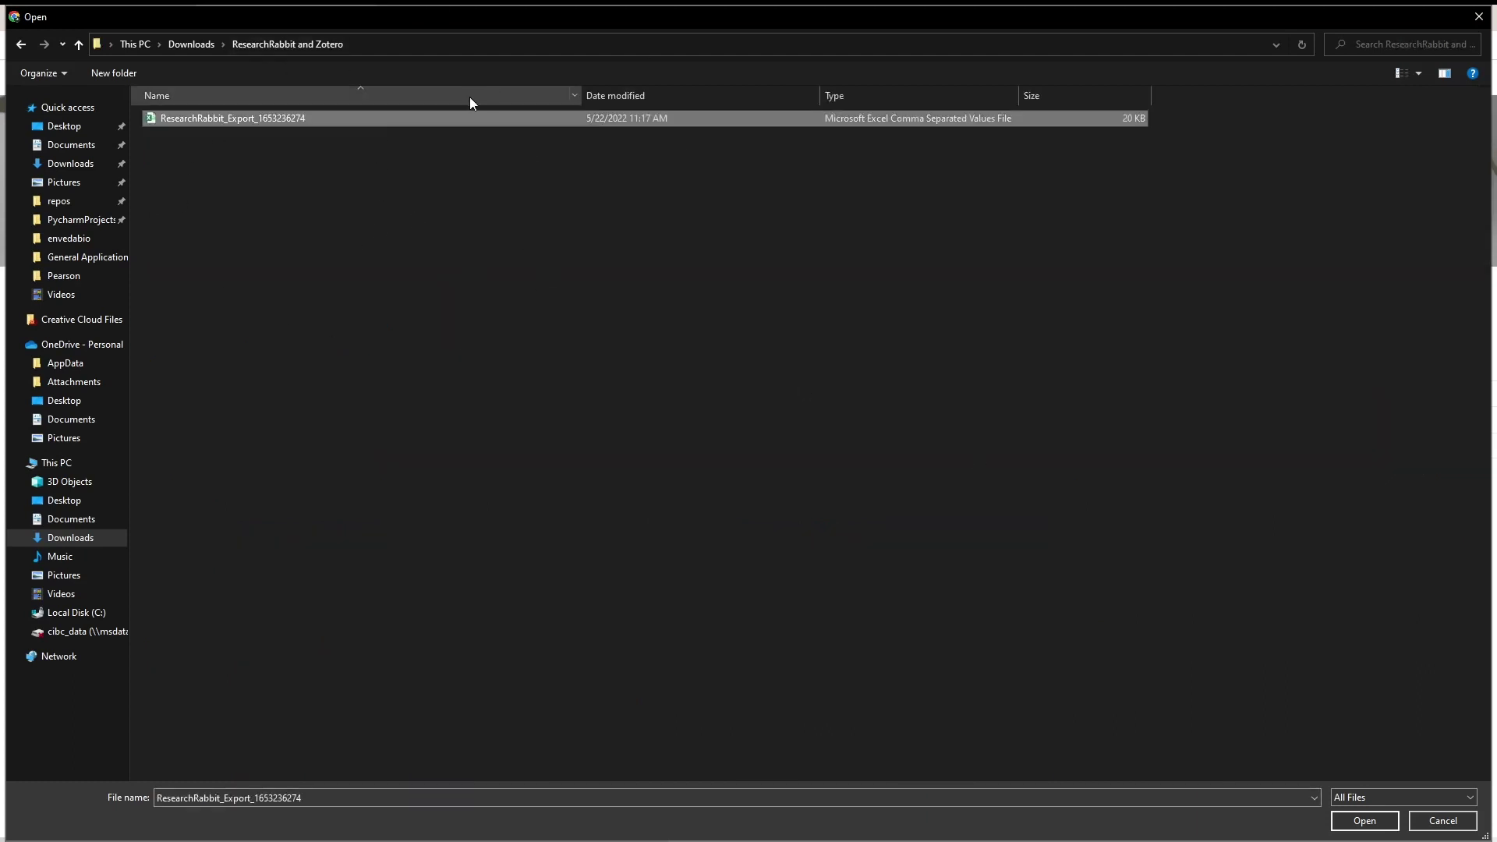
left_click(1364, 820)
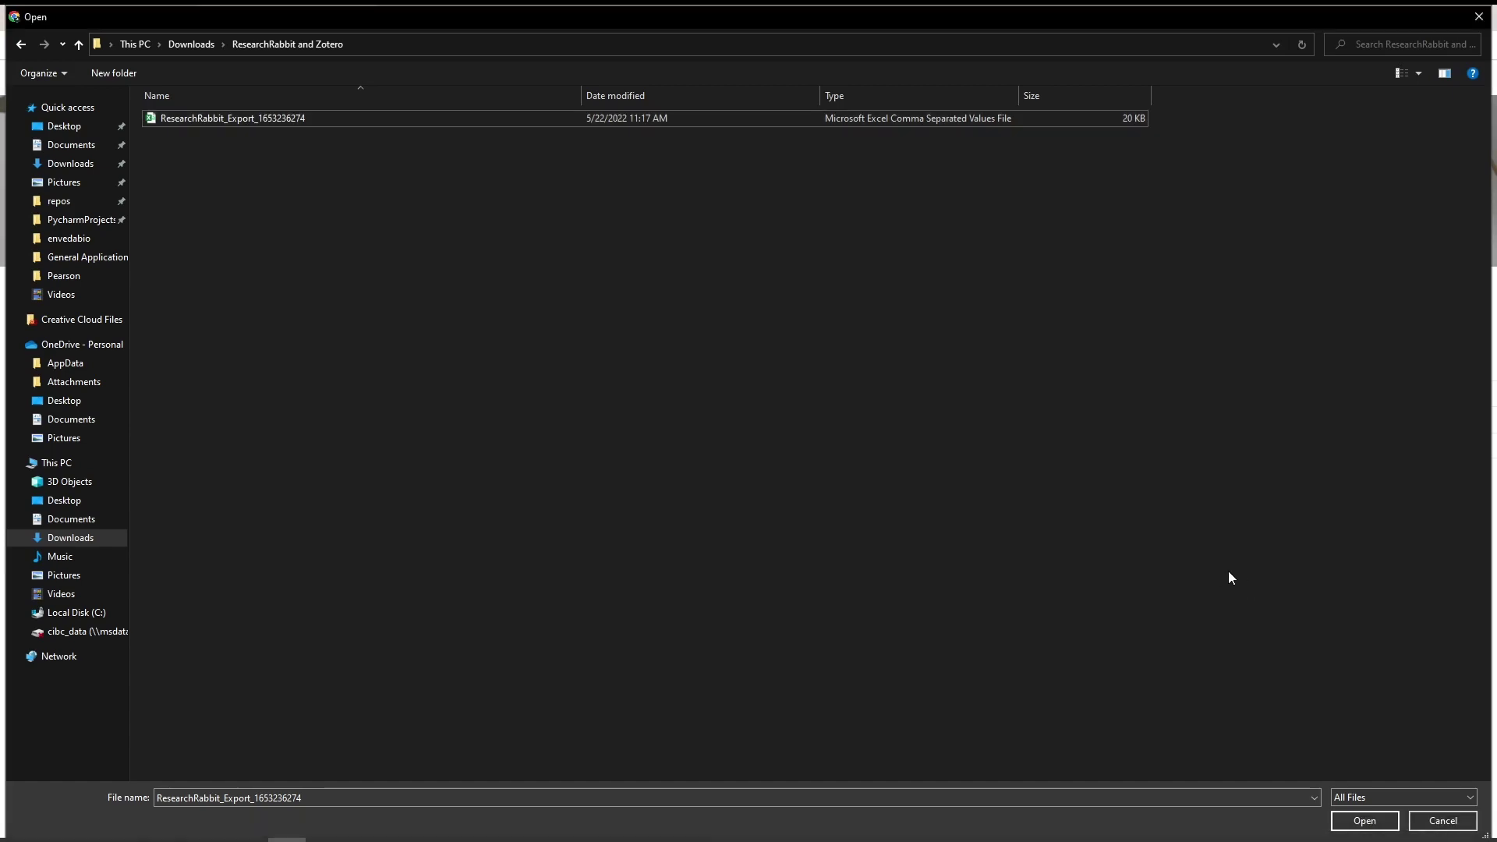
left_click(1365, 821)
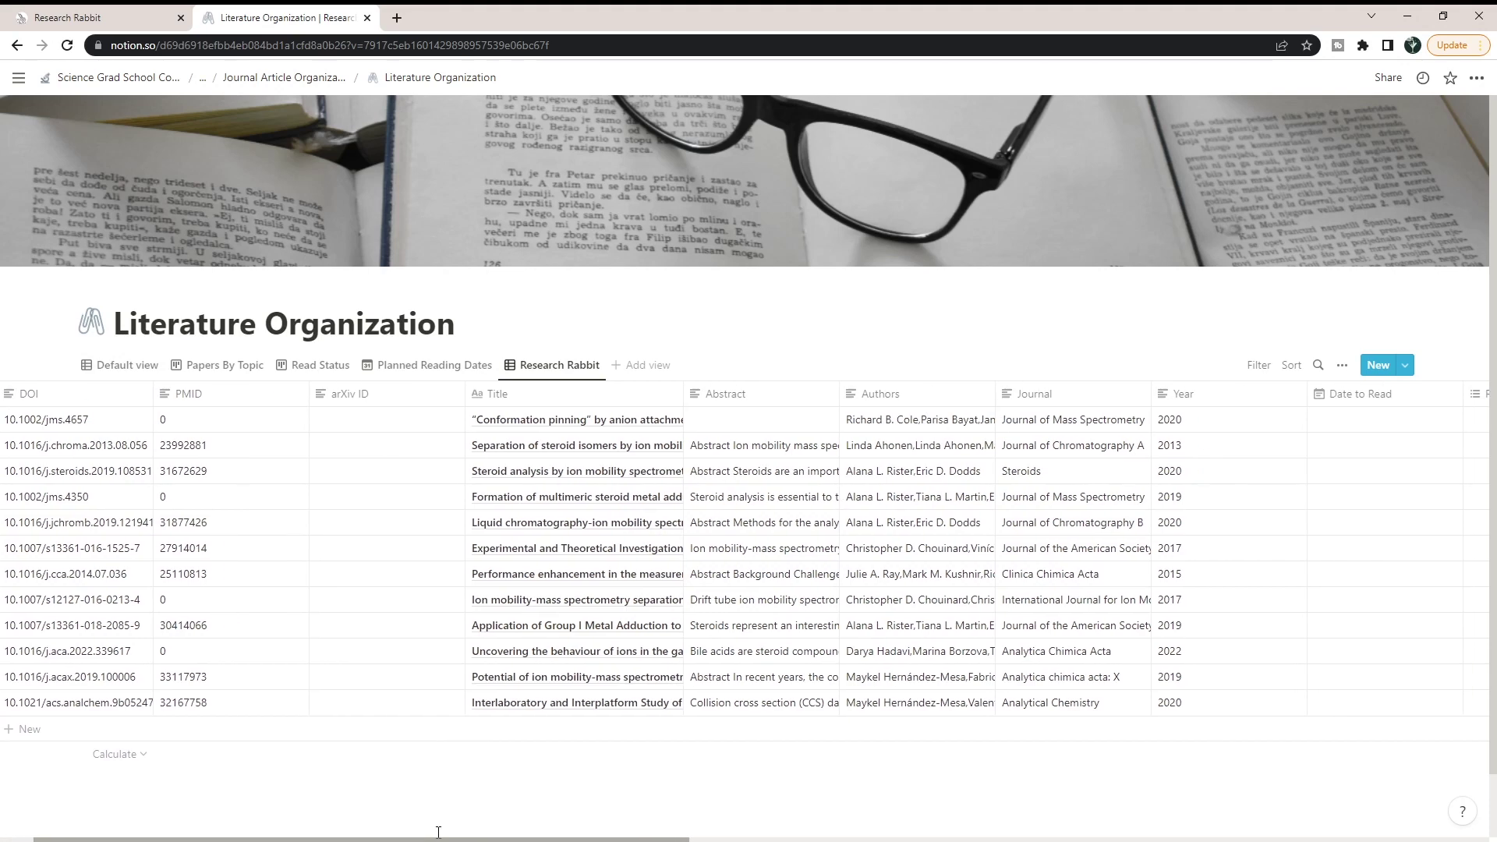
Step: Scroll across the imported table to review the Topics, Synopsis and DOI Link columns
left_click_drag(434, 832, 1283, 812)
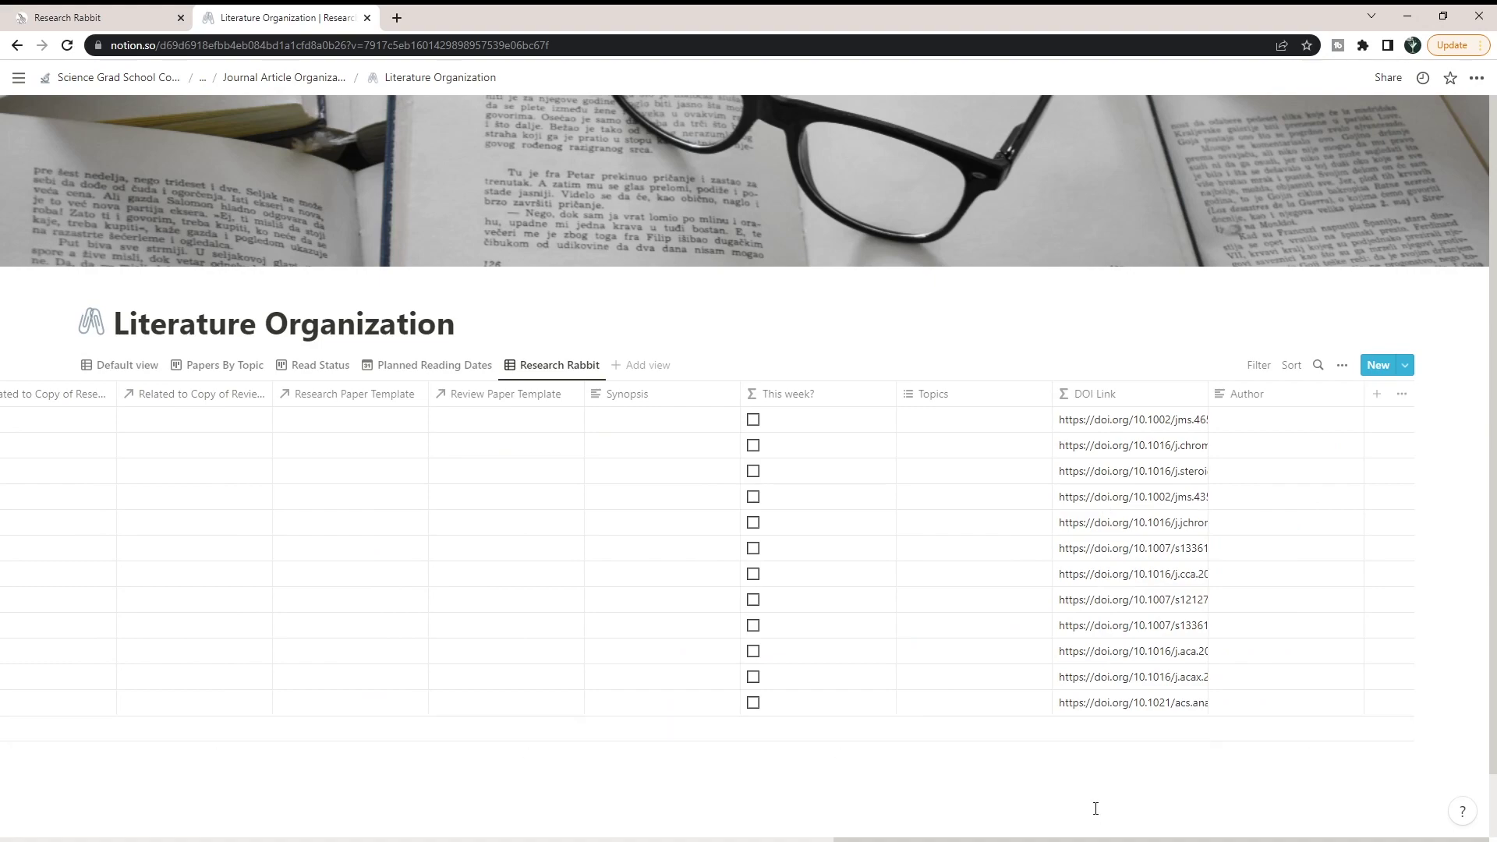
scroll(1096, 835, "down", 1)
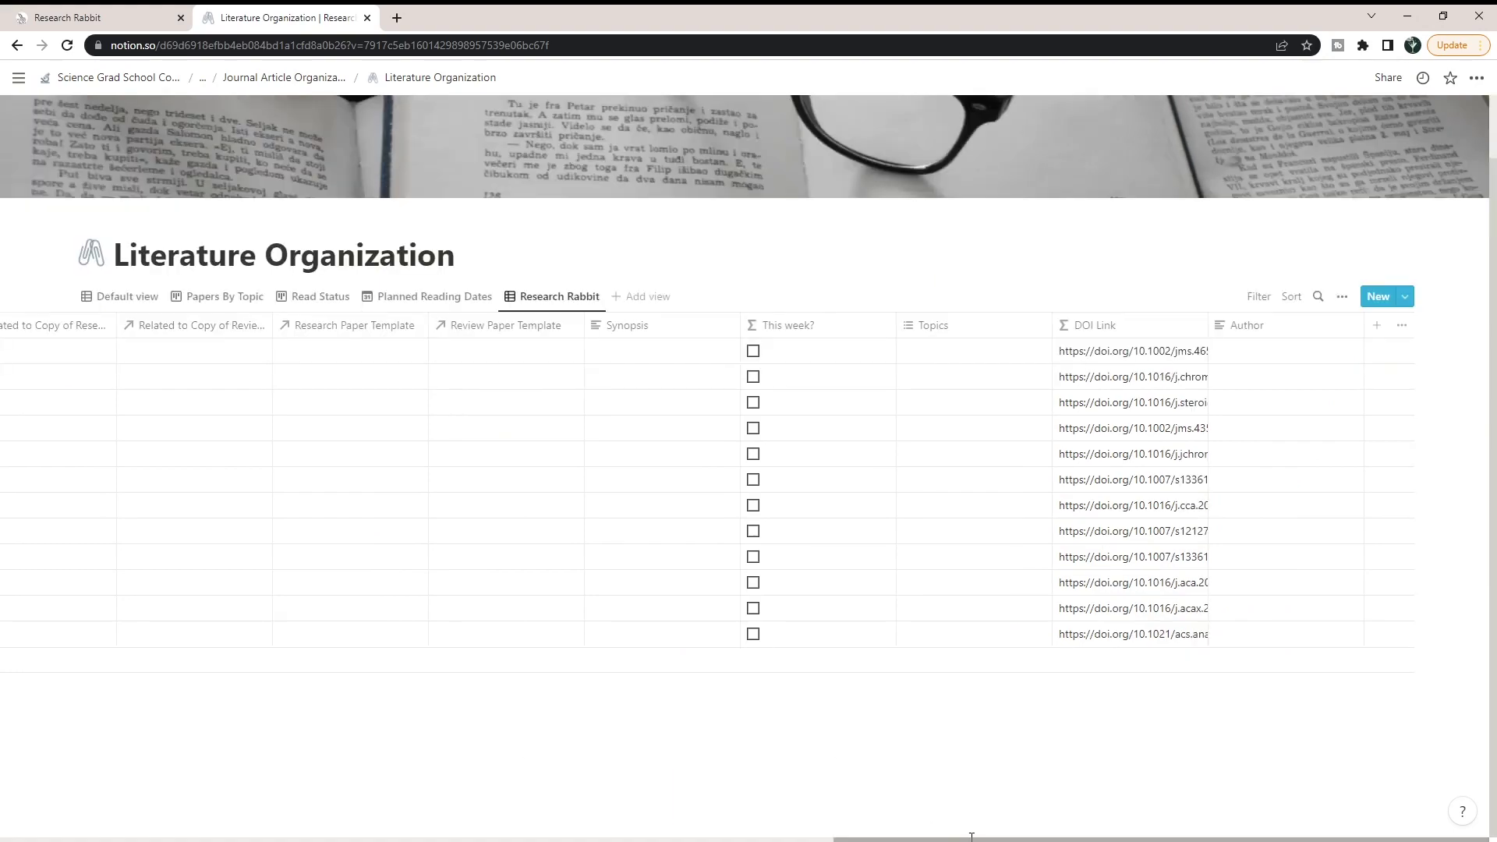
left_click_drag(971, 838, 1186, 755)
left_click(1152, 352)
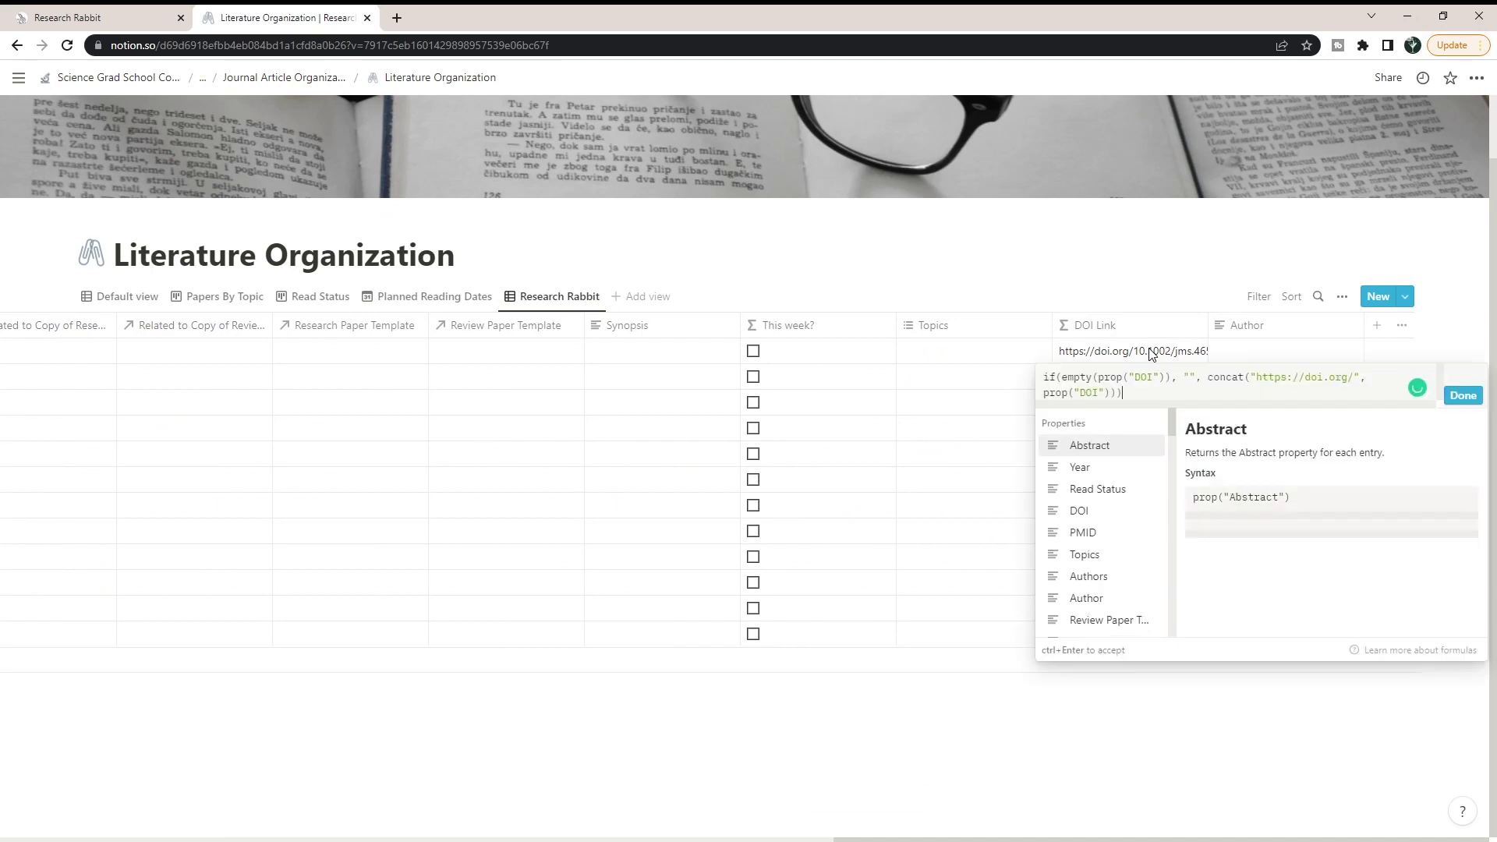
left_click(1136, 349)
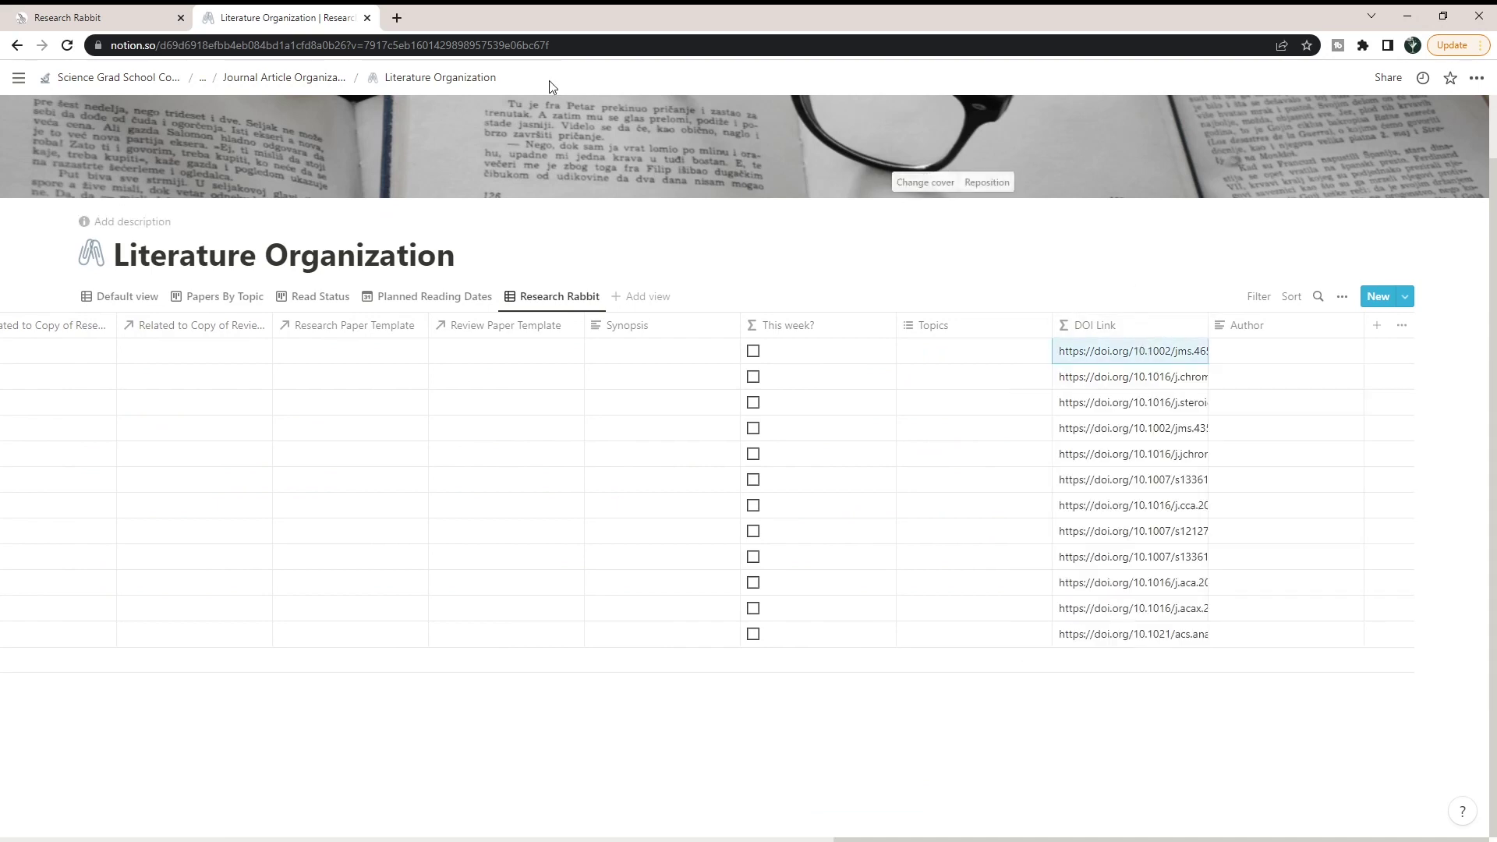
left_click(399, 17)
type("https://doi.org/10.1002/jms.4657")
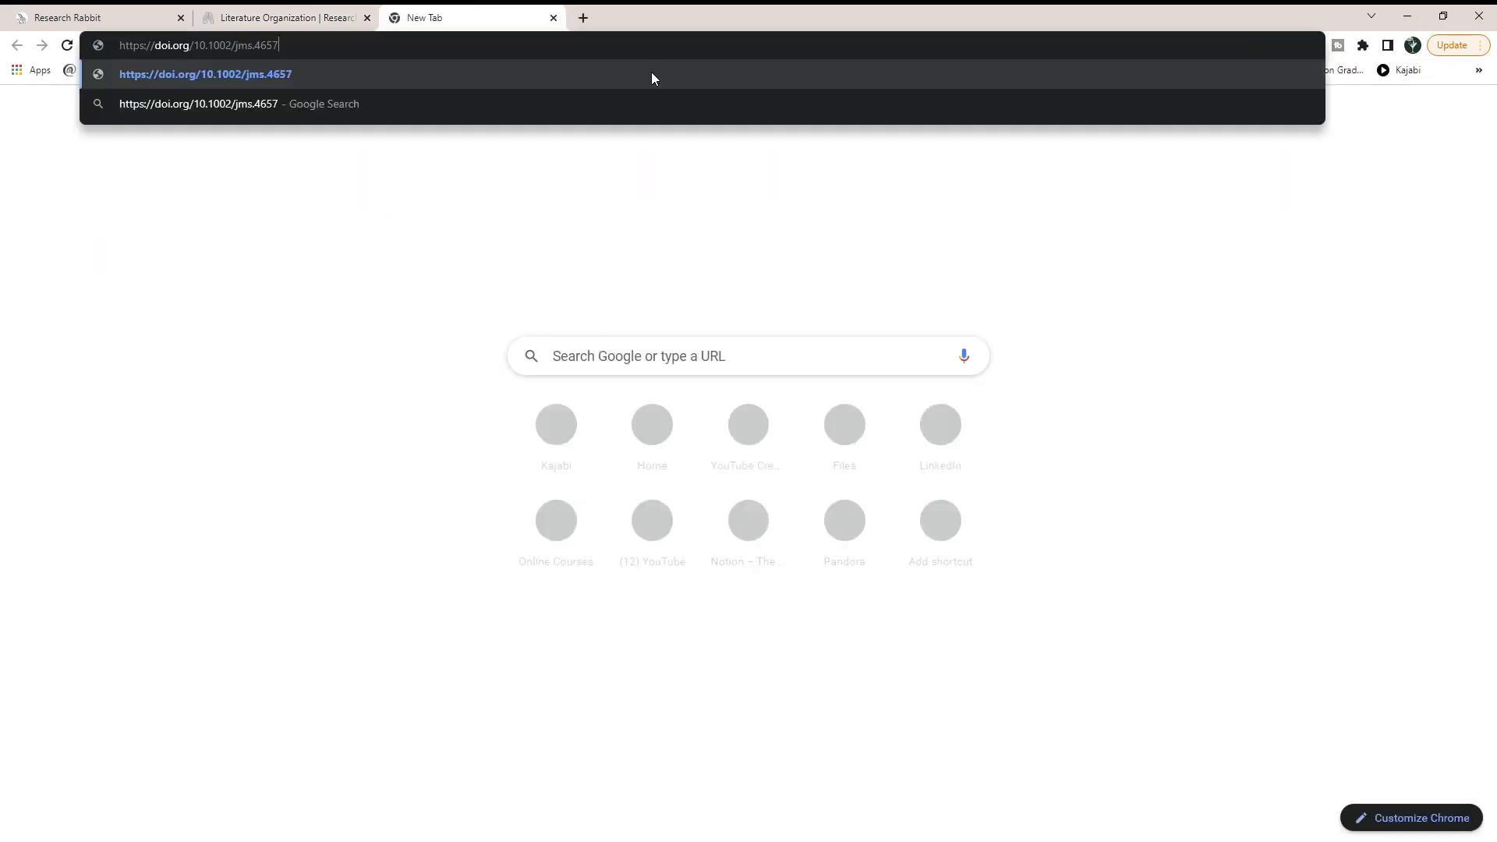
key("Return")
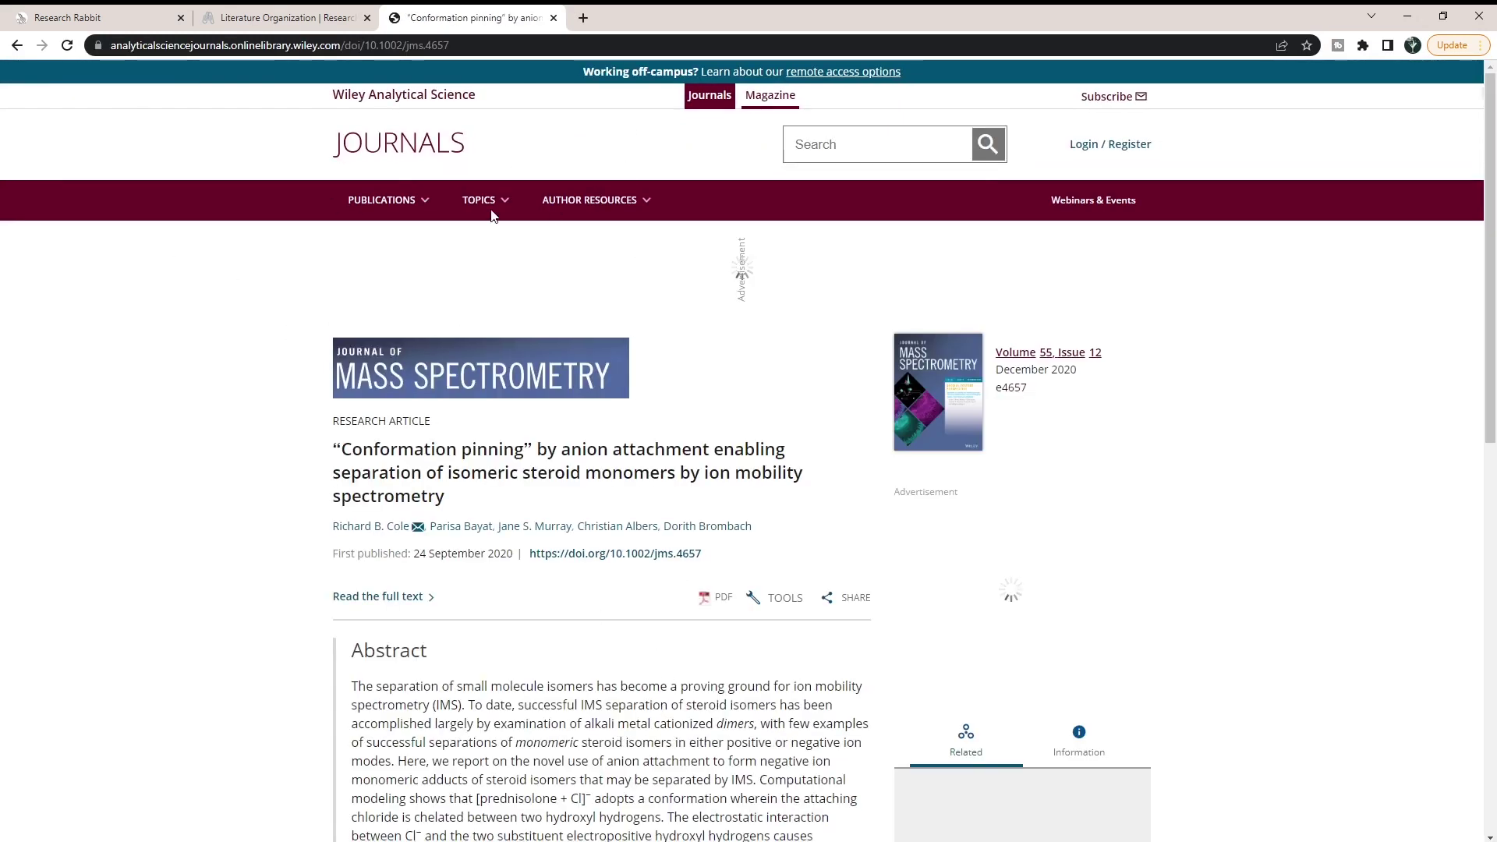
left_click(554, 17)
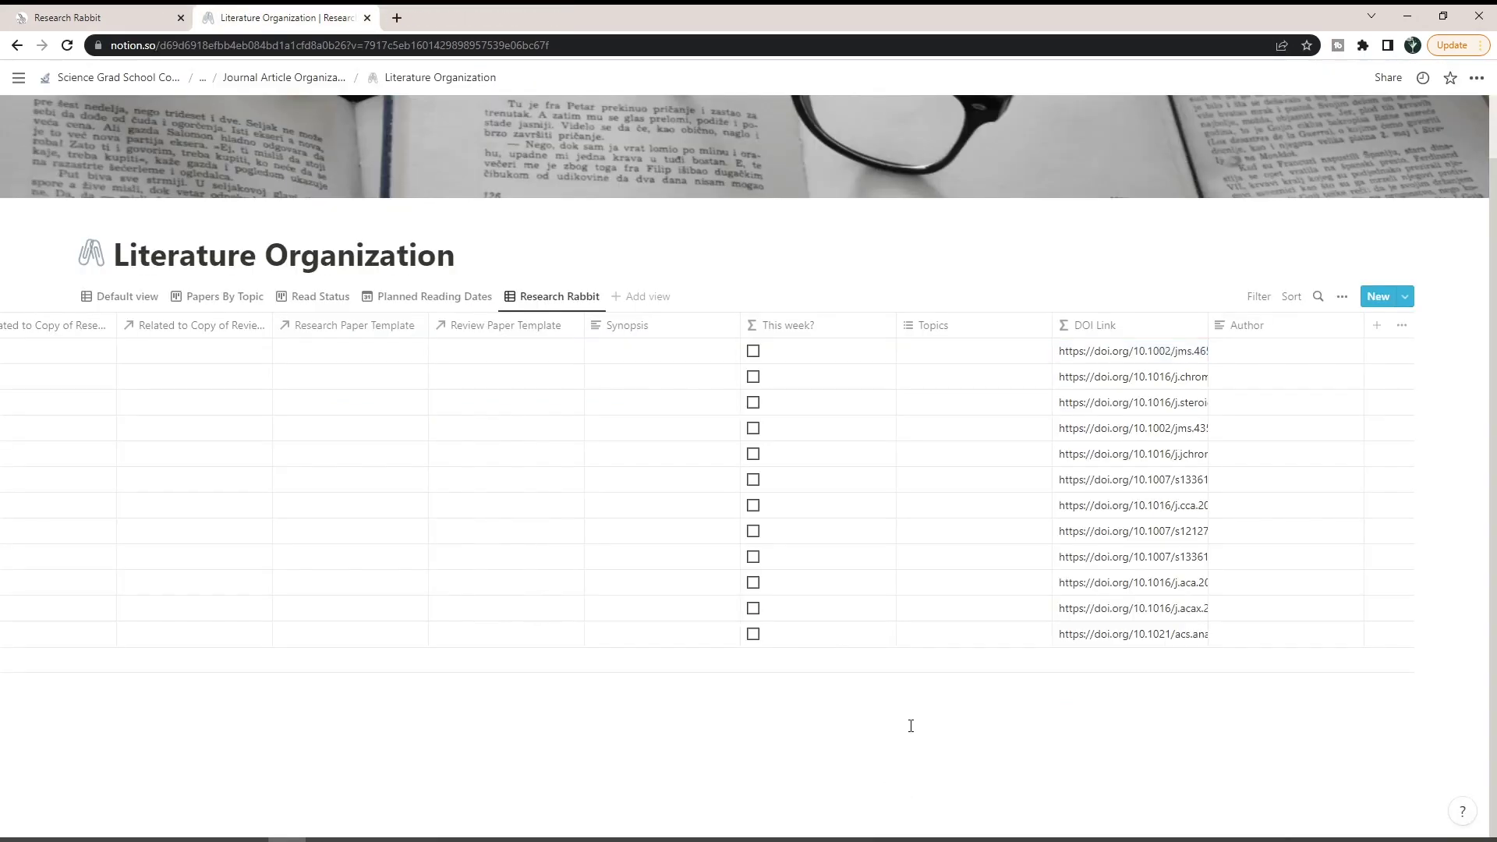
left_click_drag(918, 839, 104, 760)
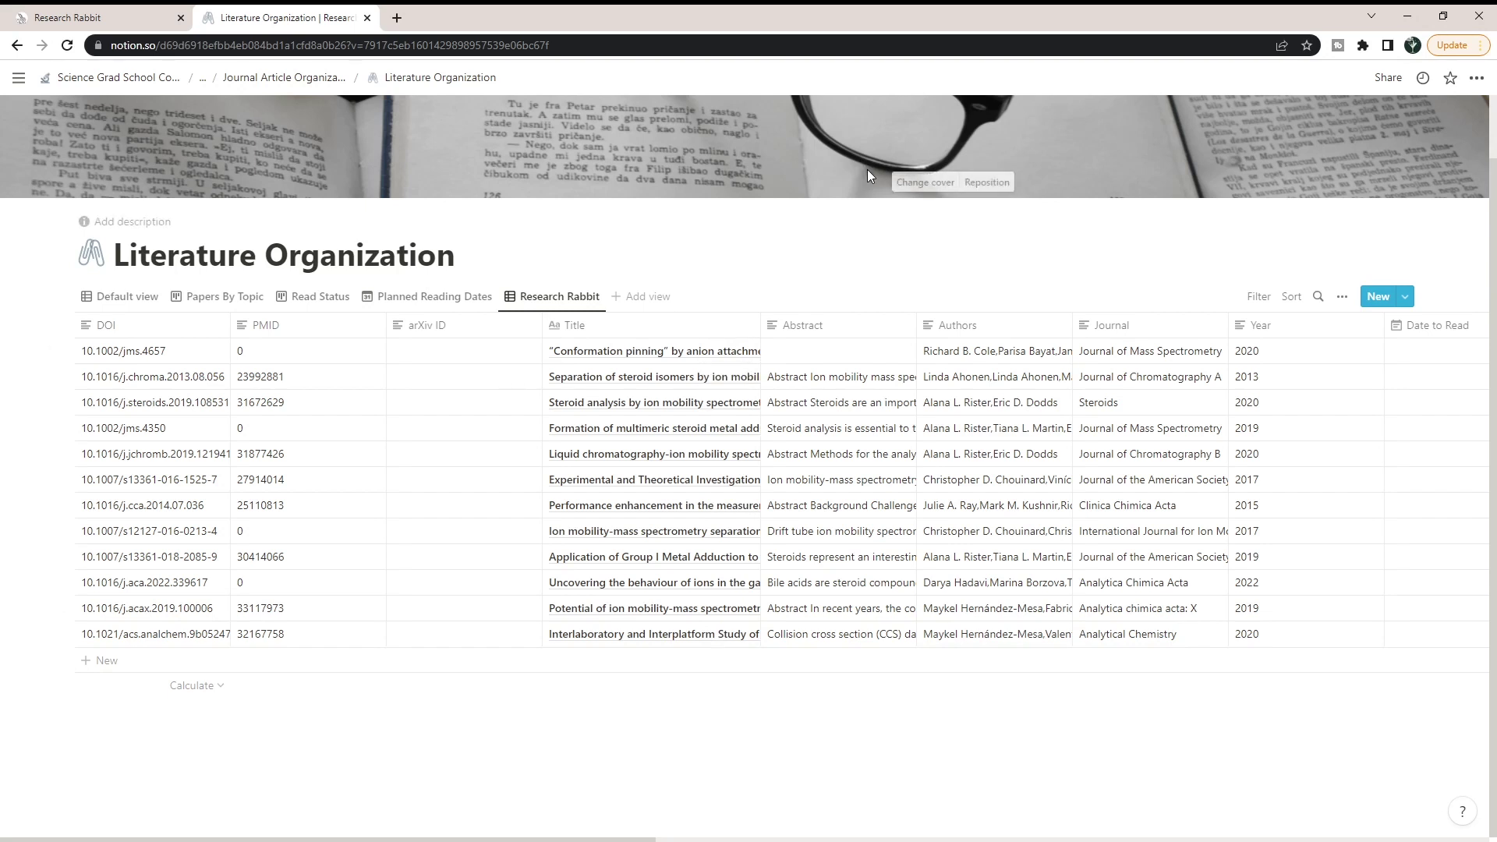
left_click_drag(594, 837, 1307, 588)
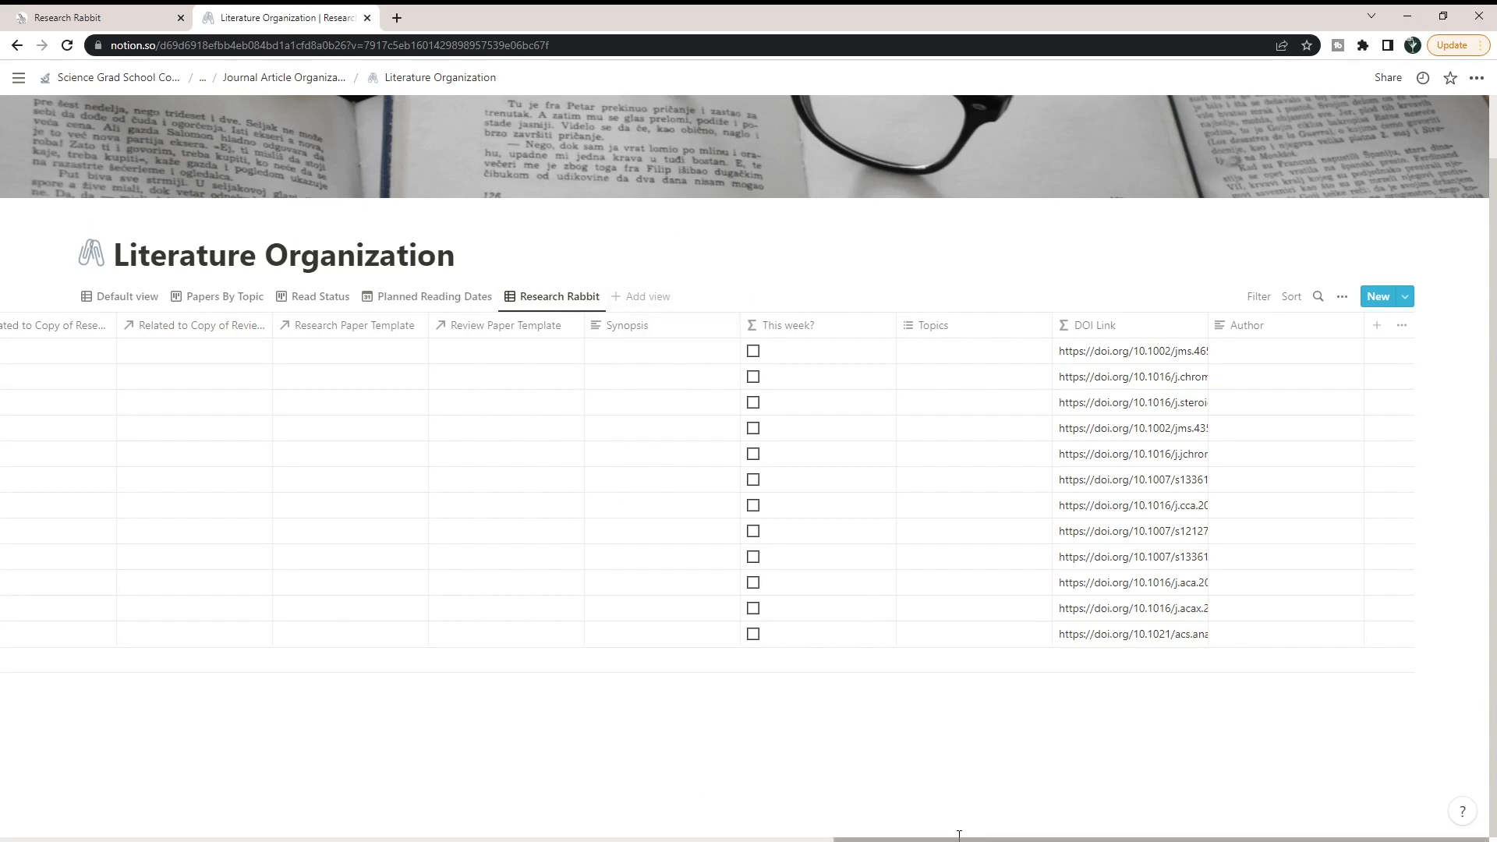
left_click_drag(974, 835, 141, 836)
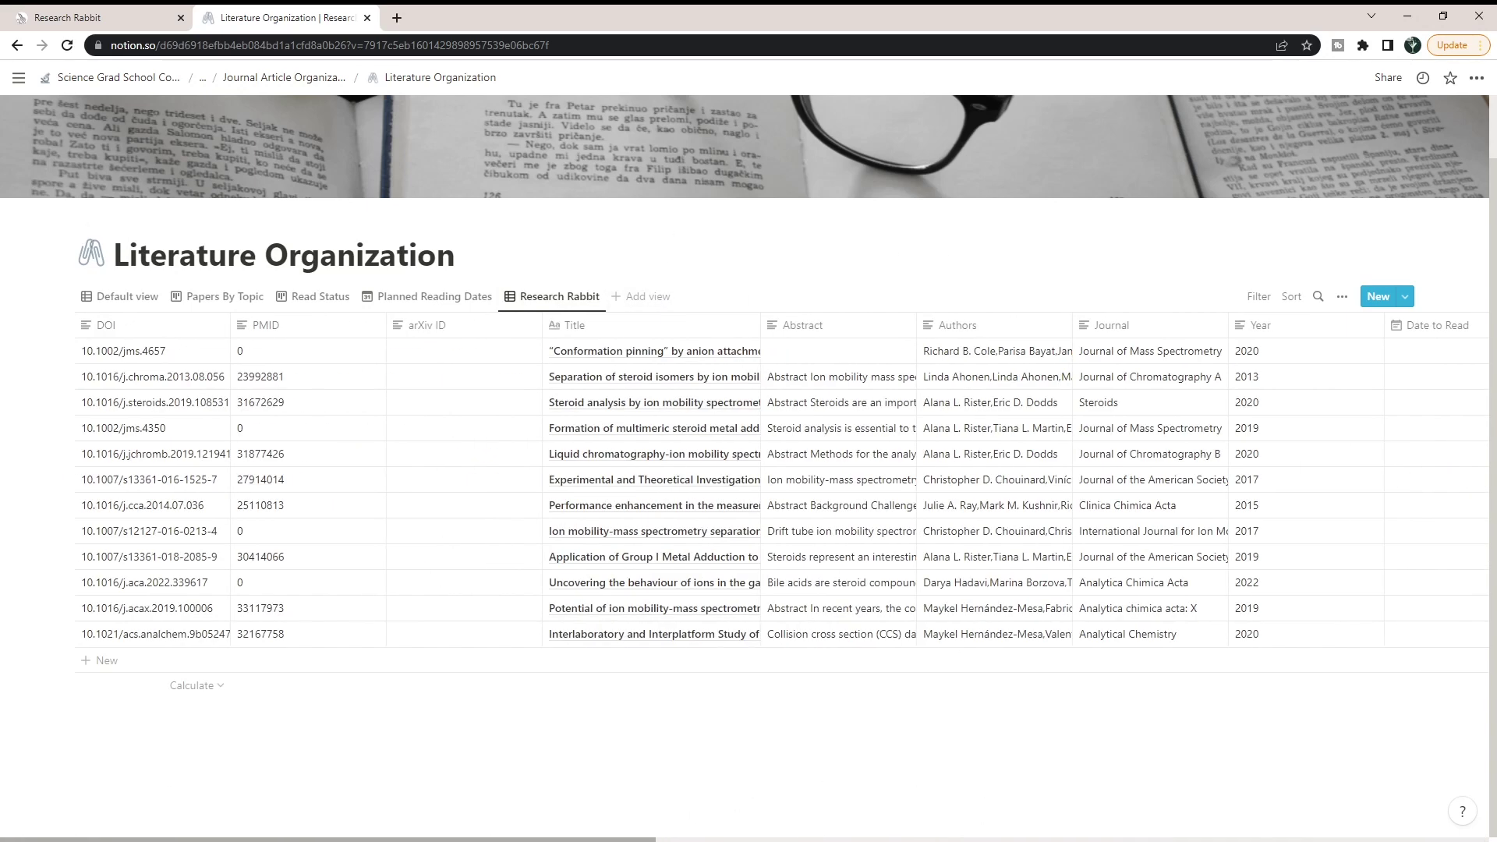
Step: Select all 12 imported paper rows, delete them, and switch over to Excel
left_click(86, 356)
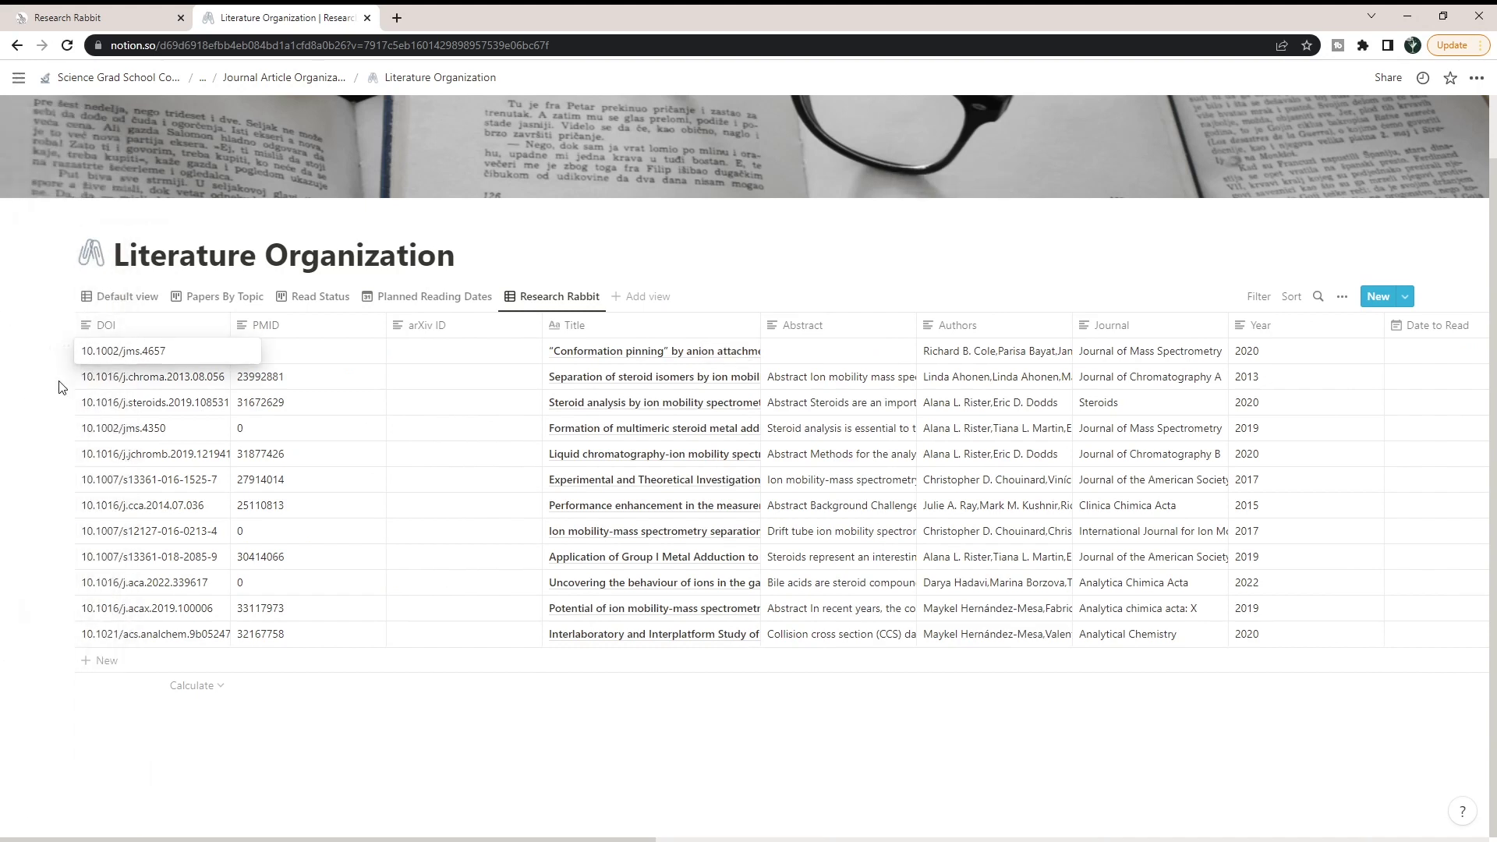
left_click(66, 350)
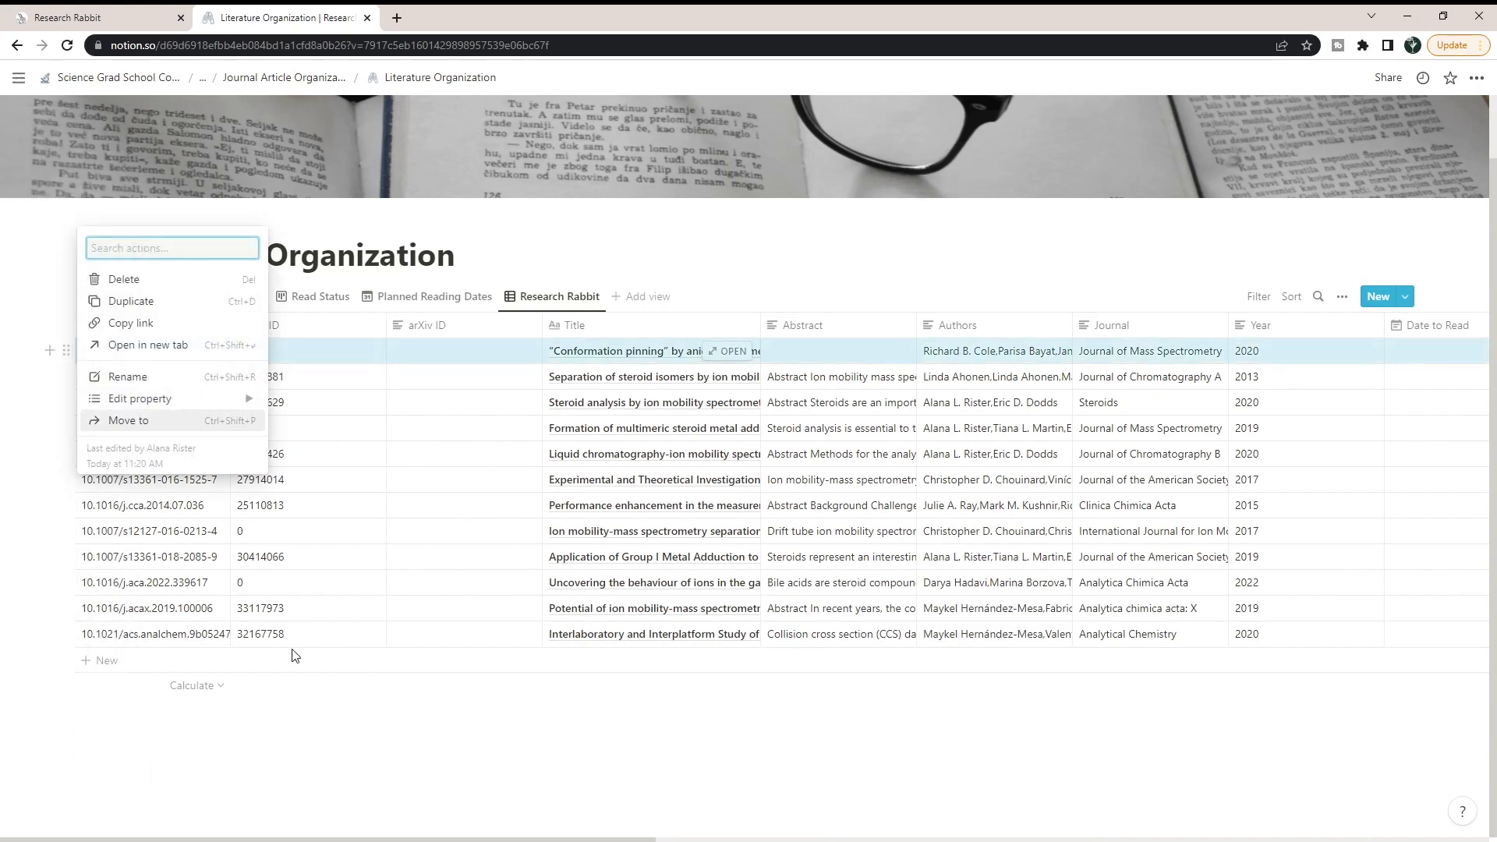
key("Escape")
key("ctrl+a")
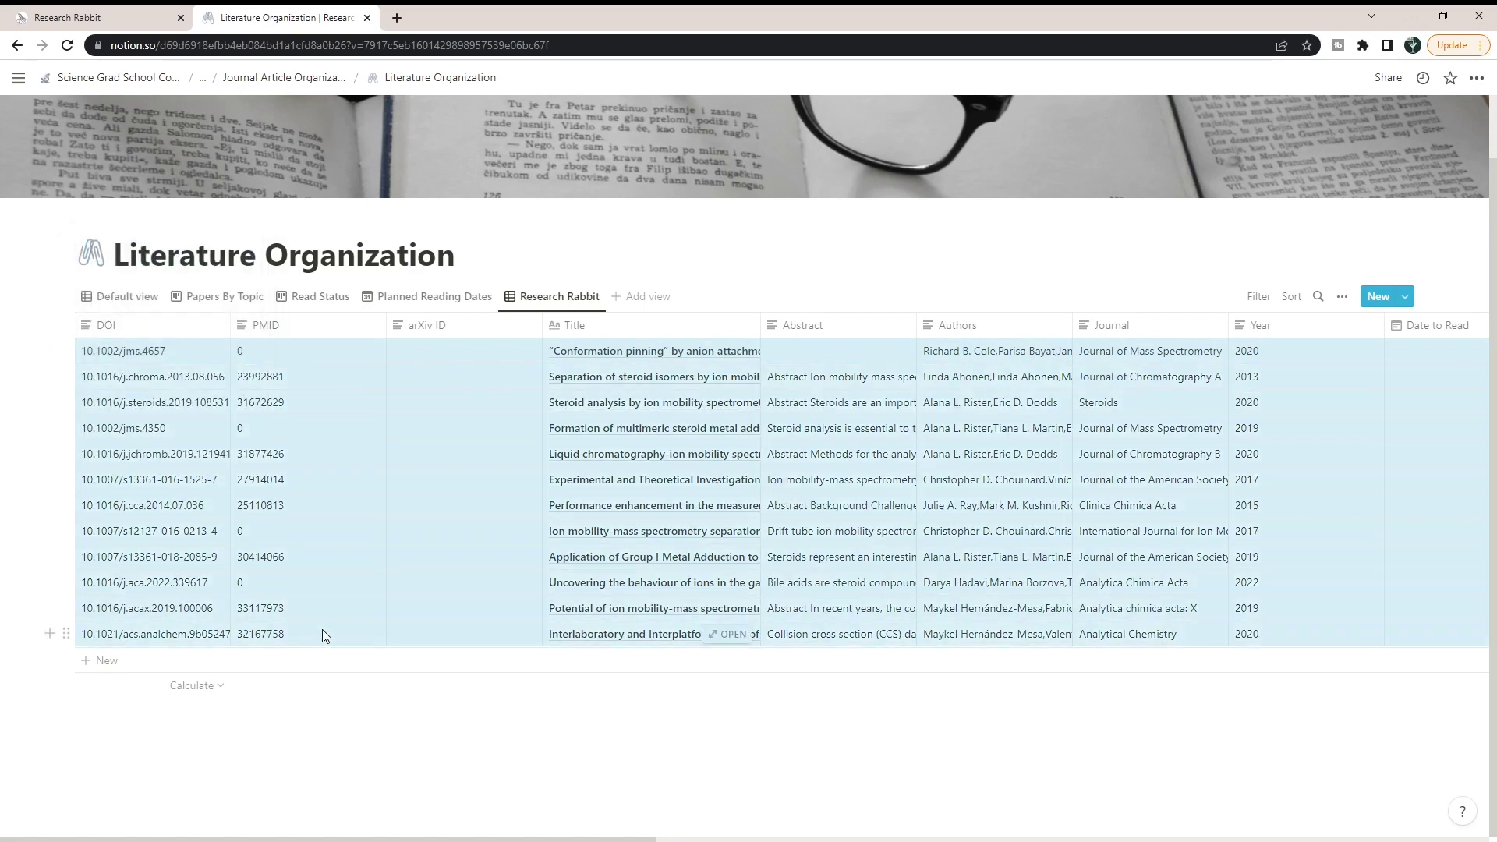
key("Delete")
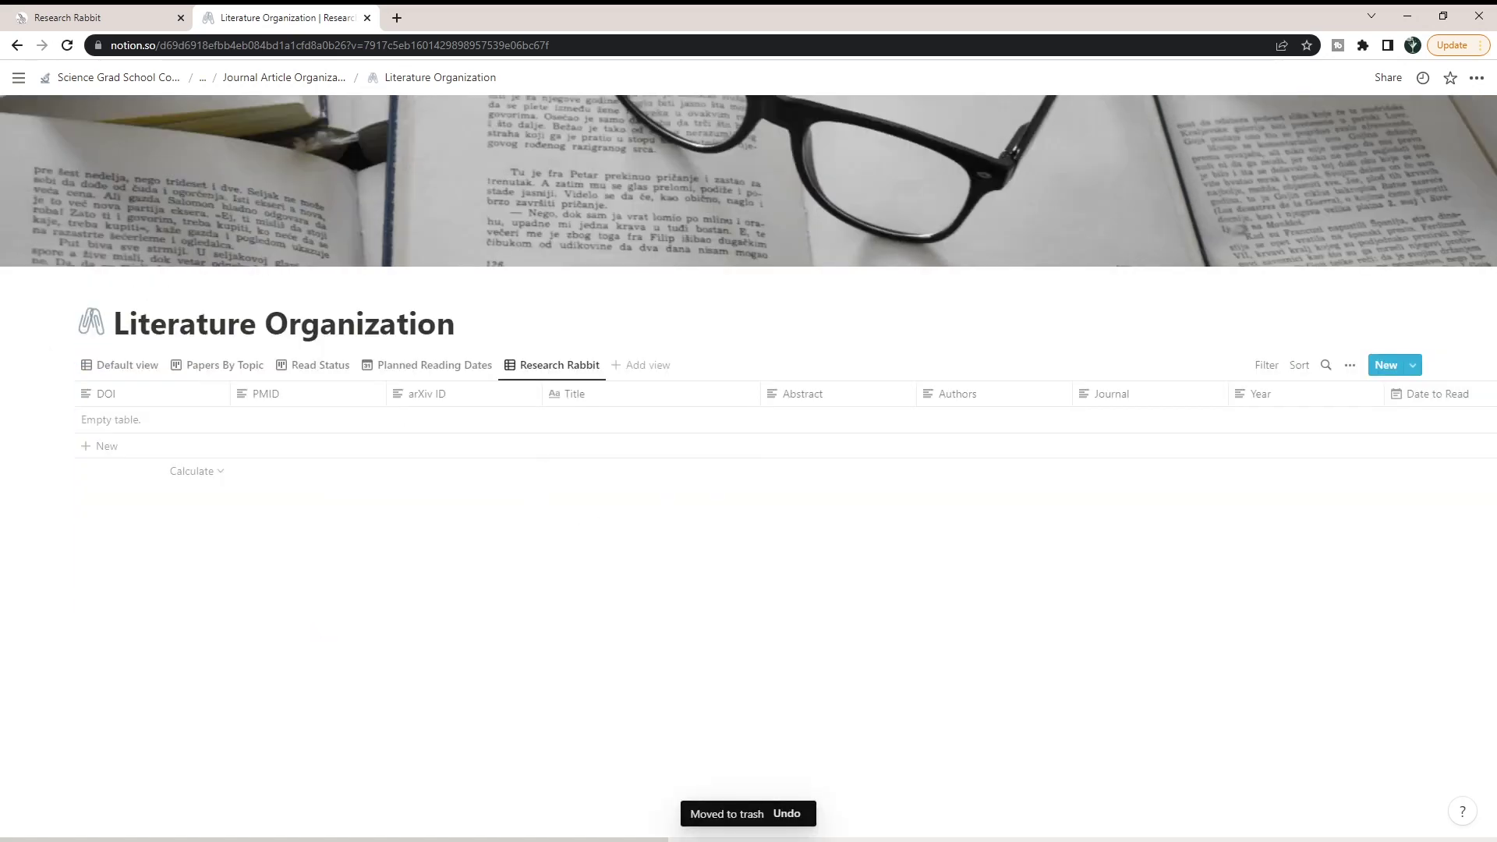
key("alt+Tab")
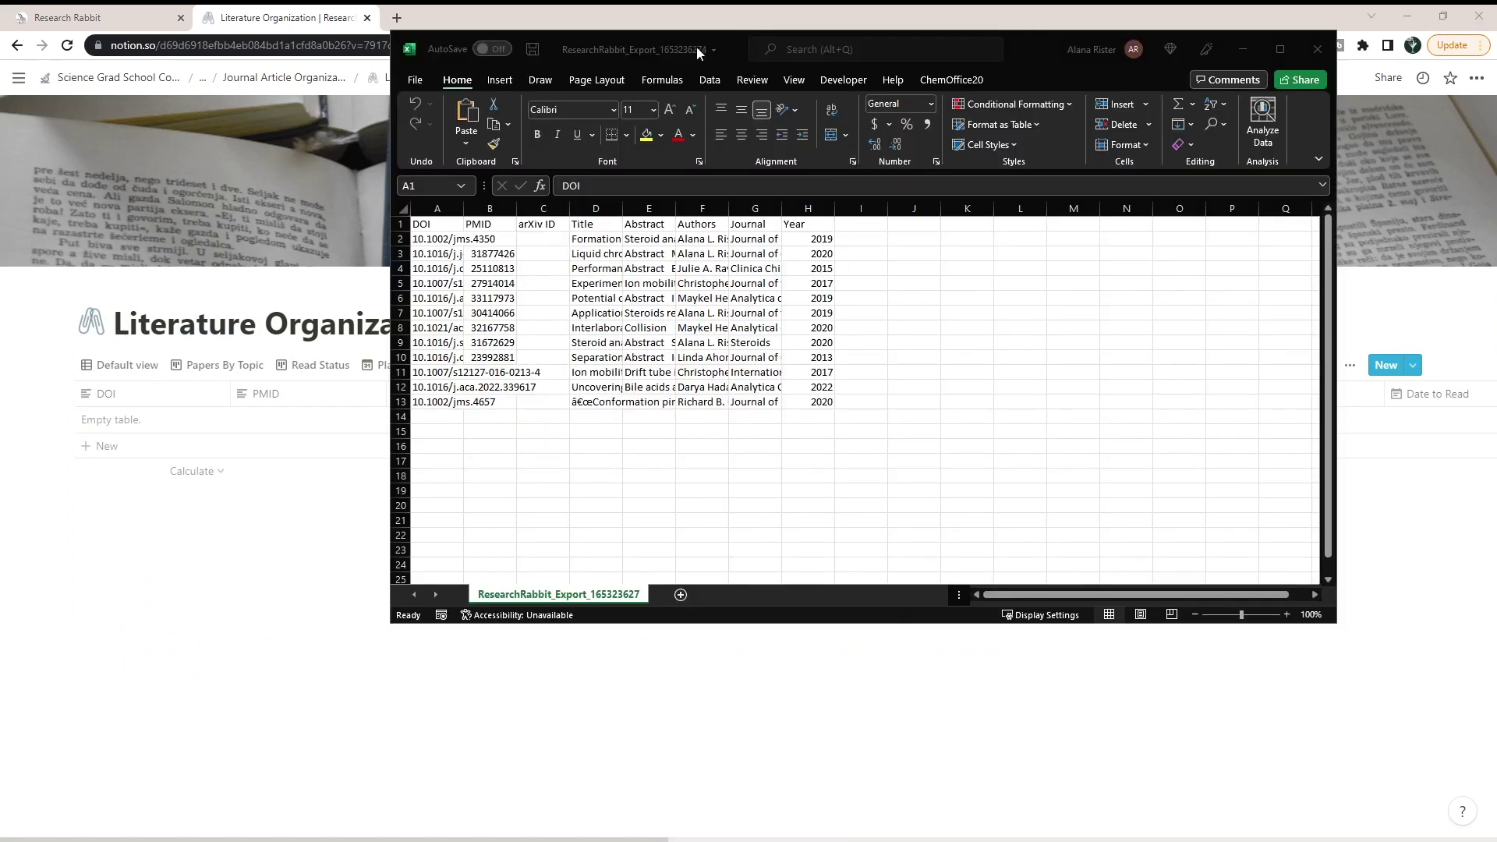
Step: Enter the Topics heading in I1 and begin the Synopsis heading in J1
left_click(597, 40)
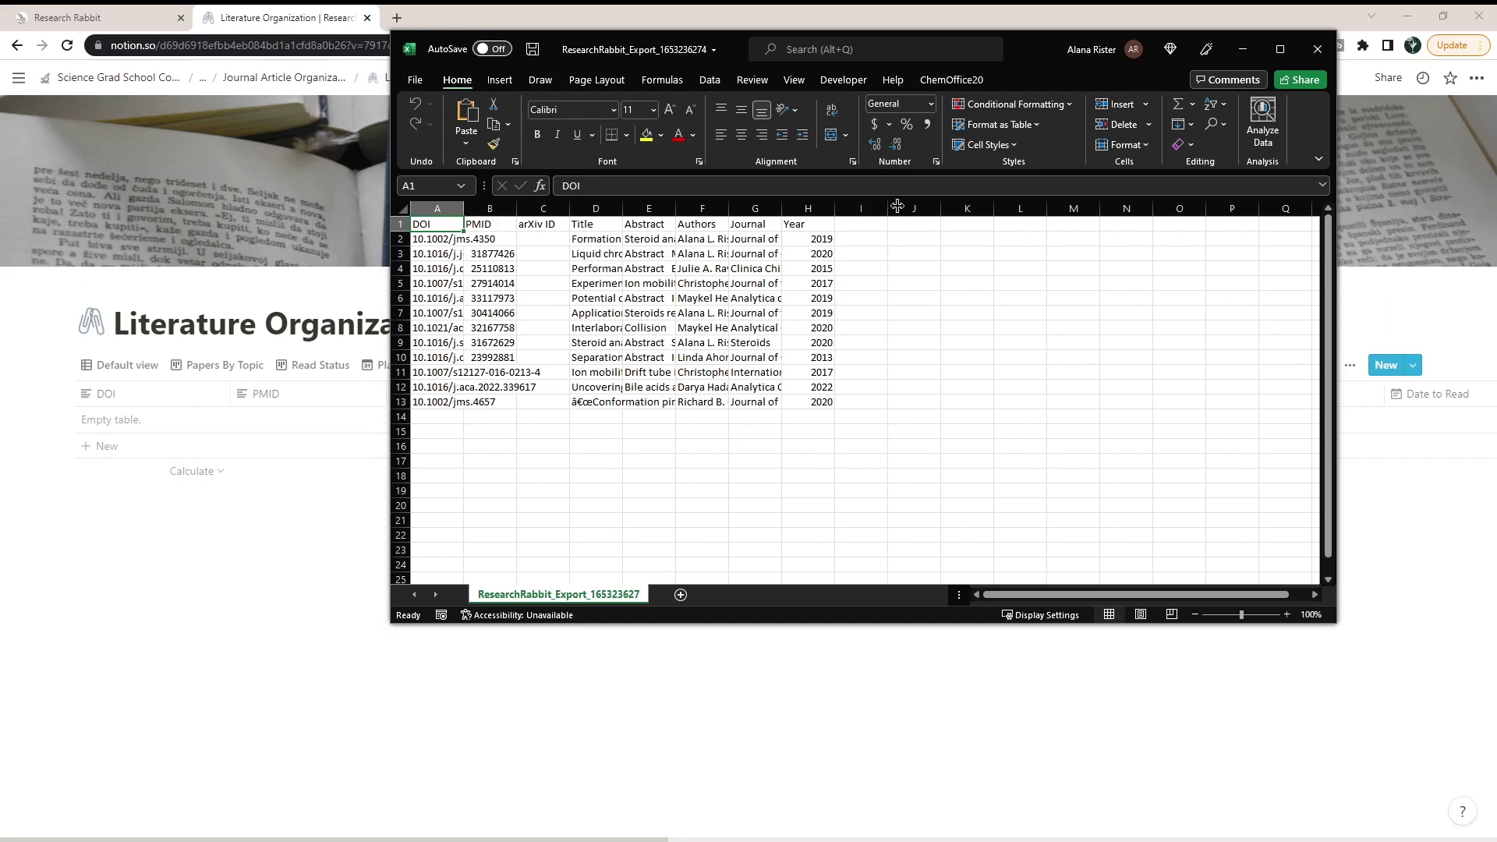
left_click(867, 225)
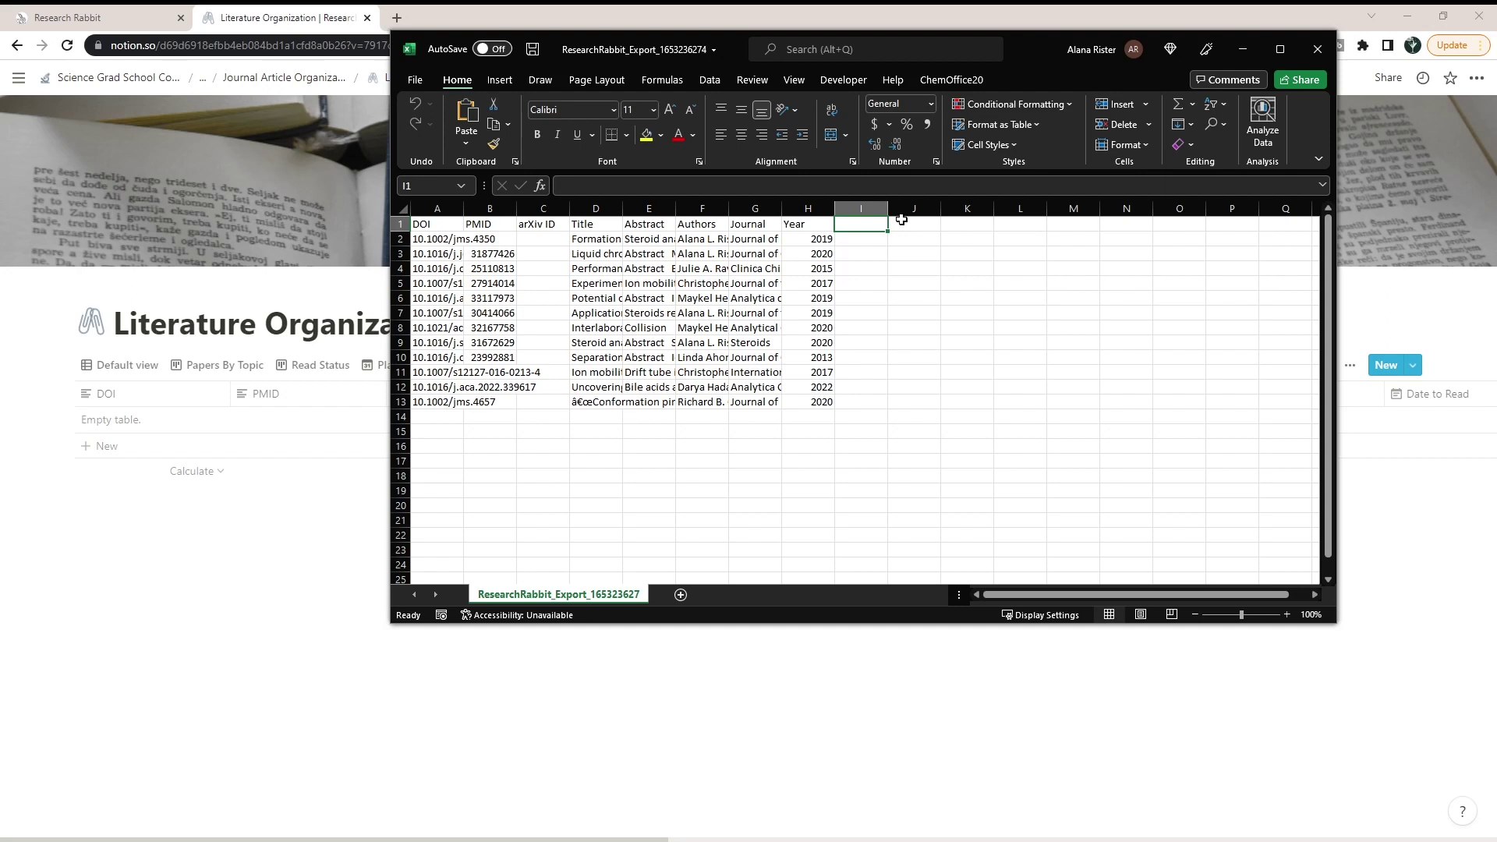
type("Topics")
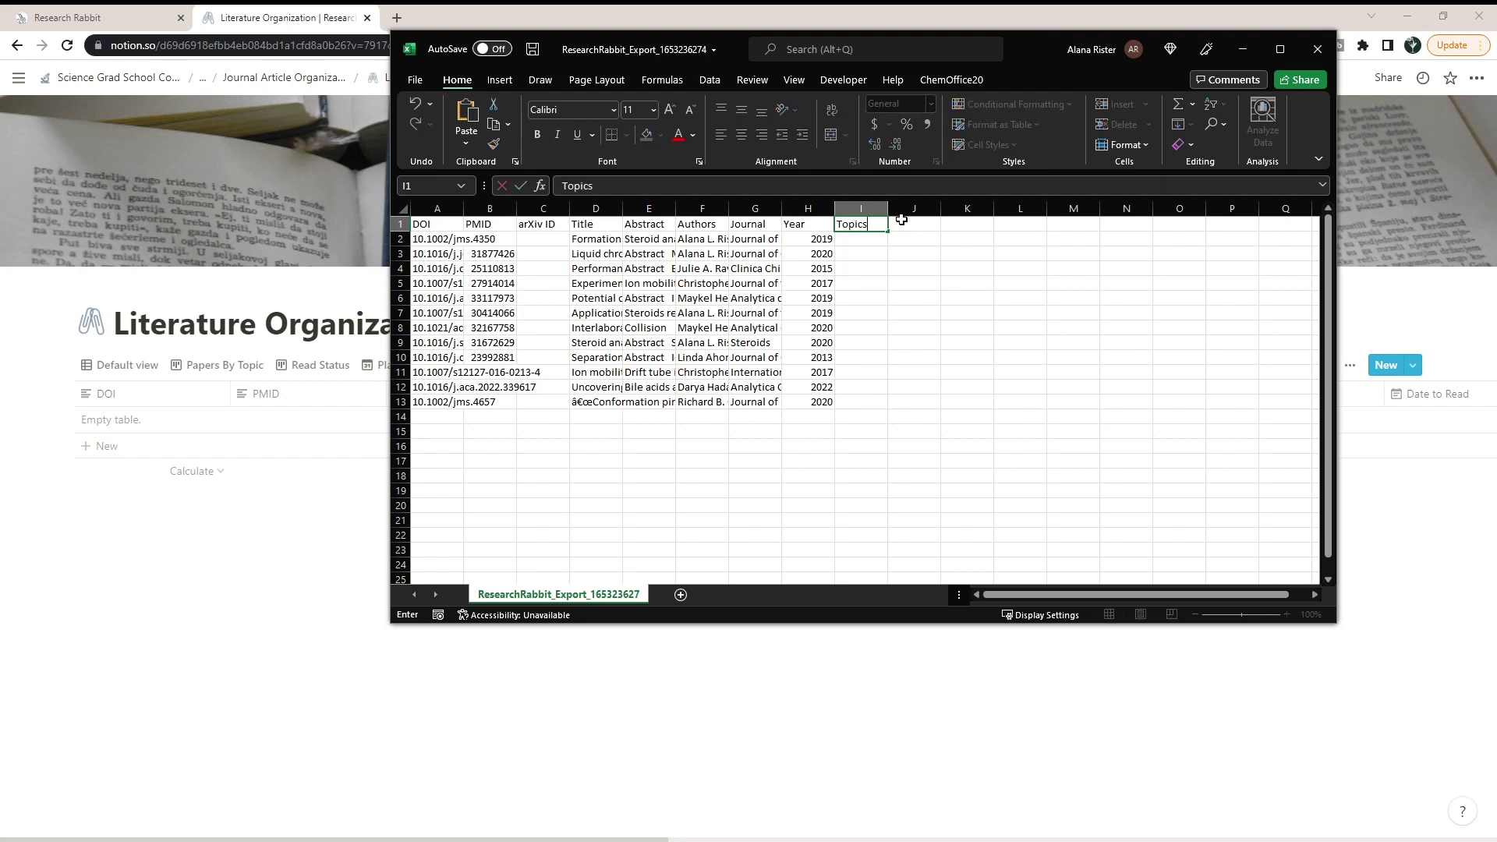
left_click(854, 267)
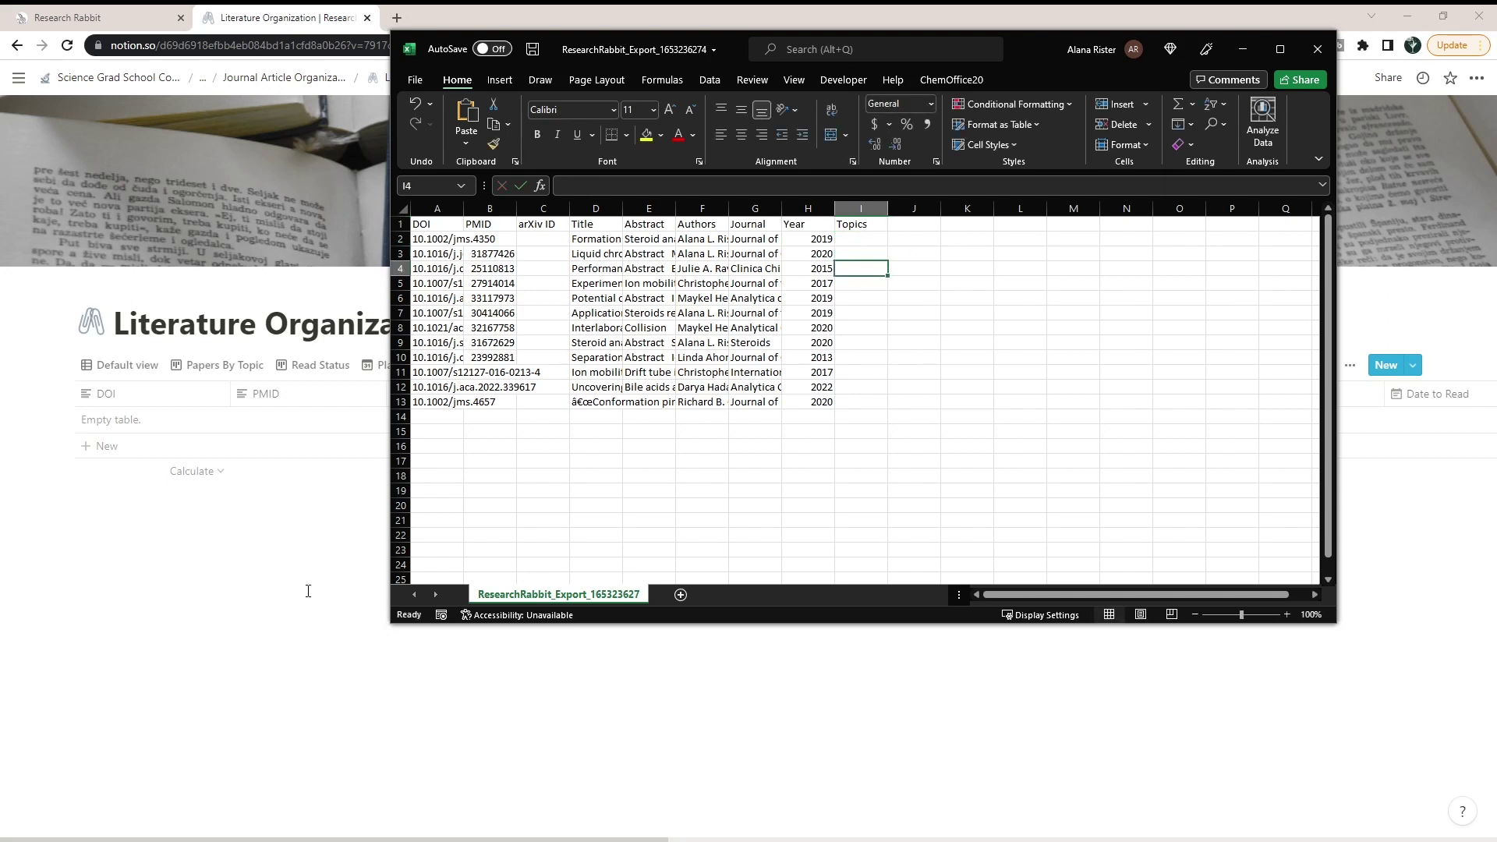
left_click(914, 228)
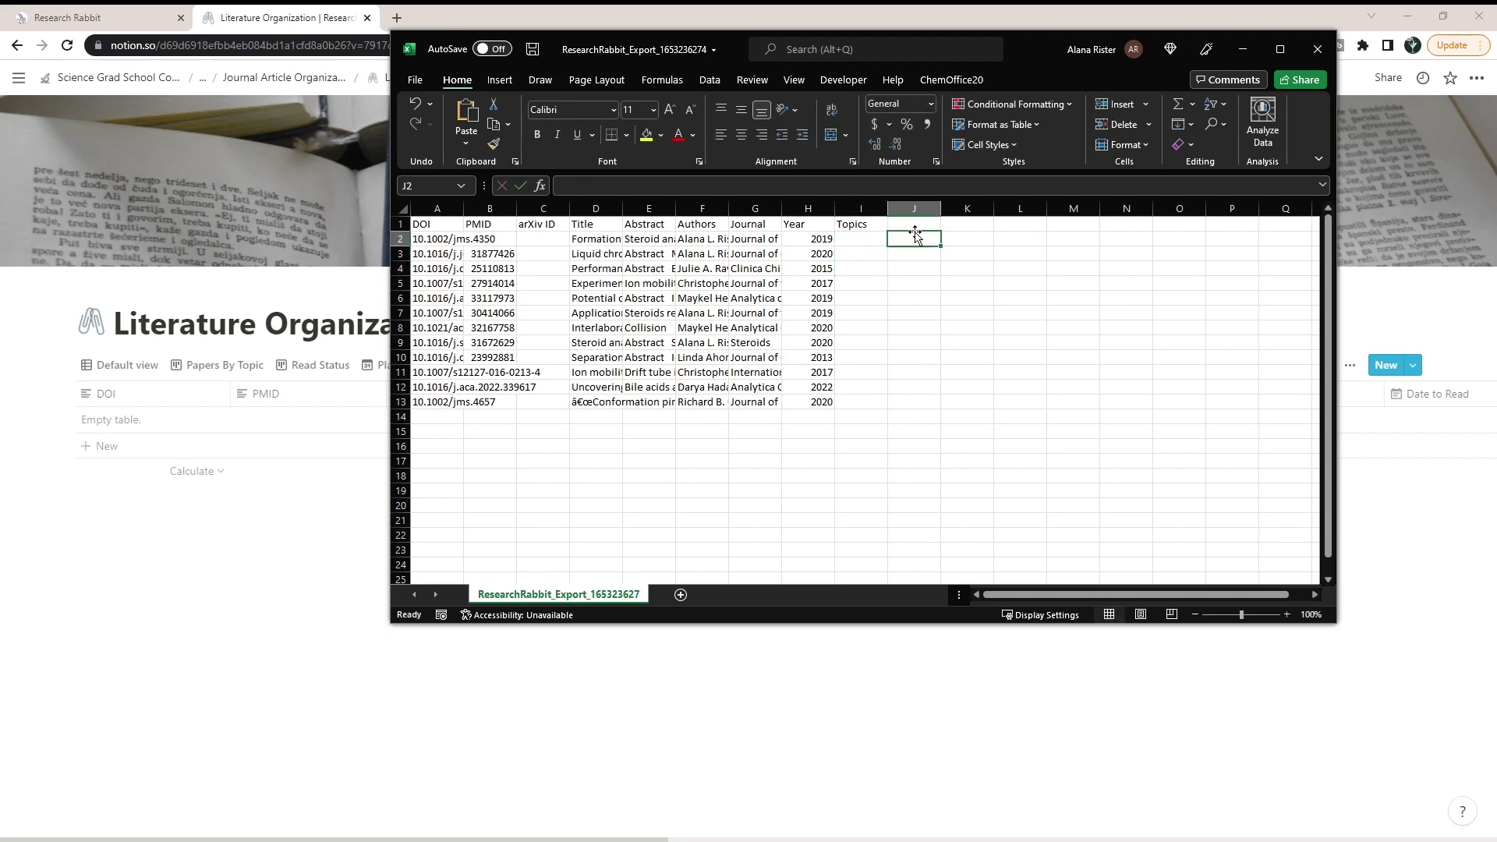
type("Synopsis")
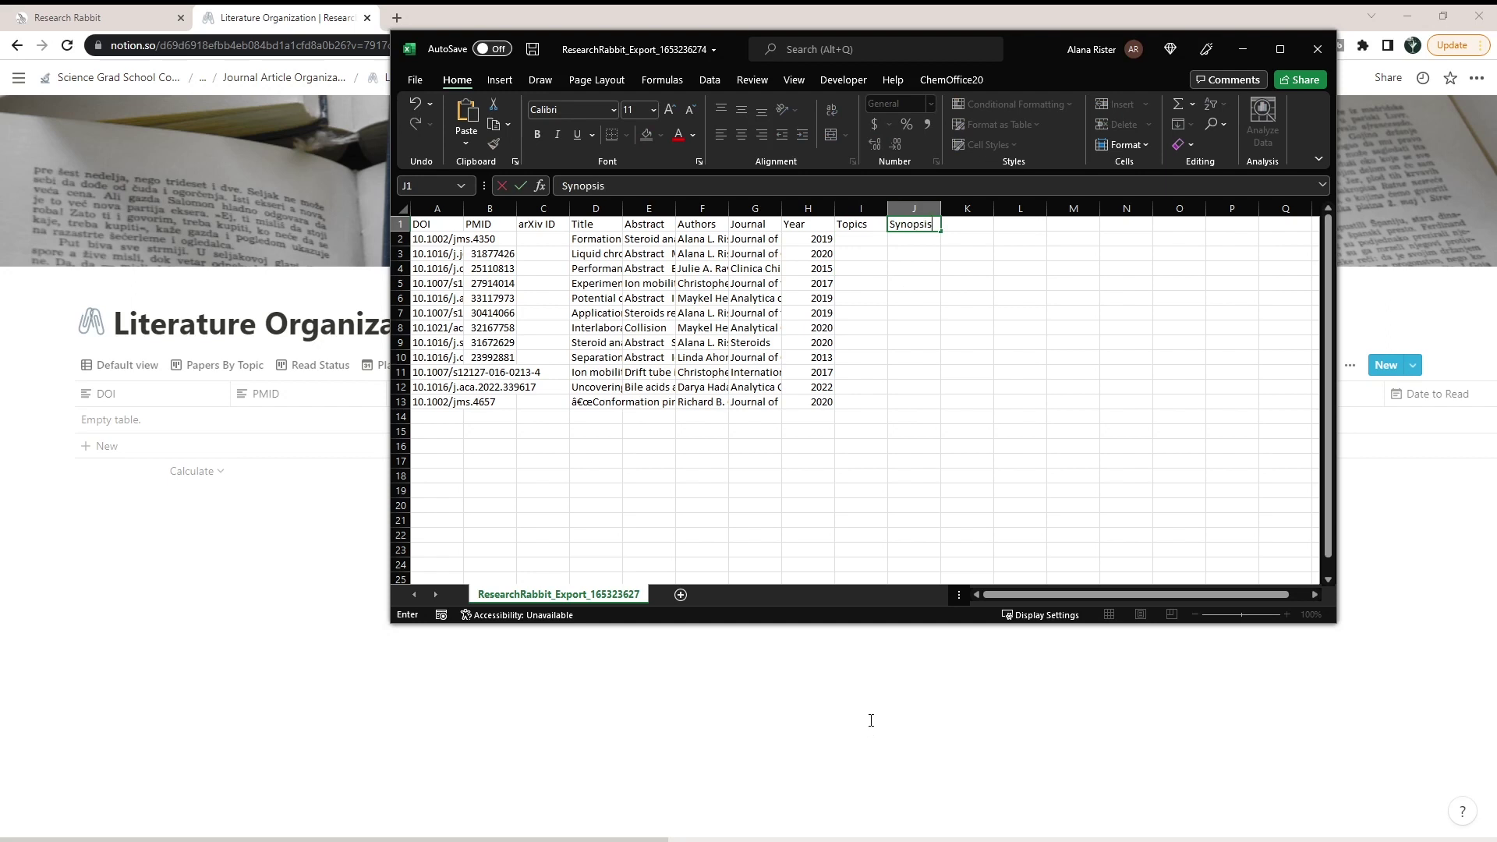
left_click(871, 720)
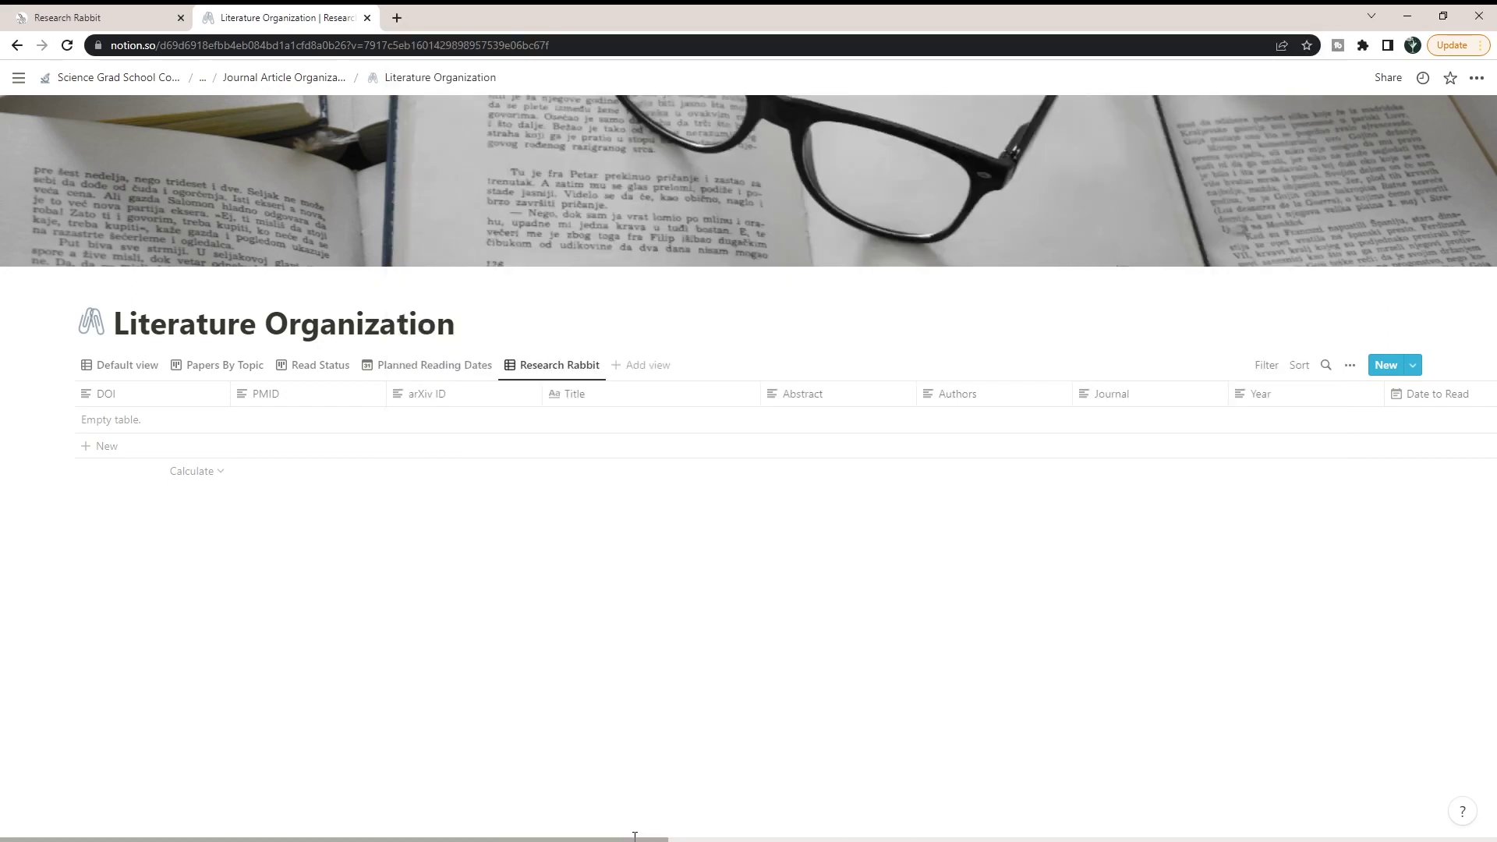
left_click_drag(635, 835, 1471, 791)
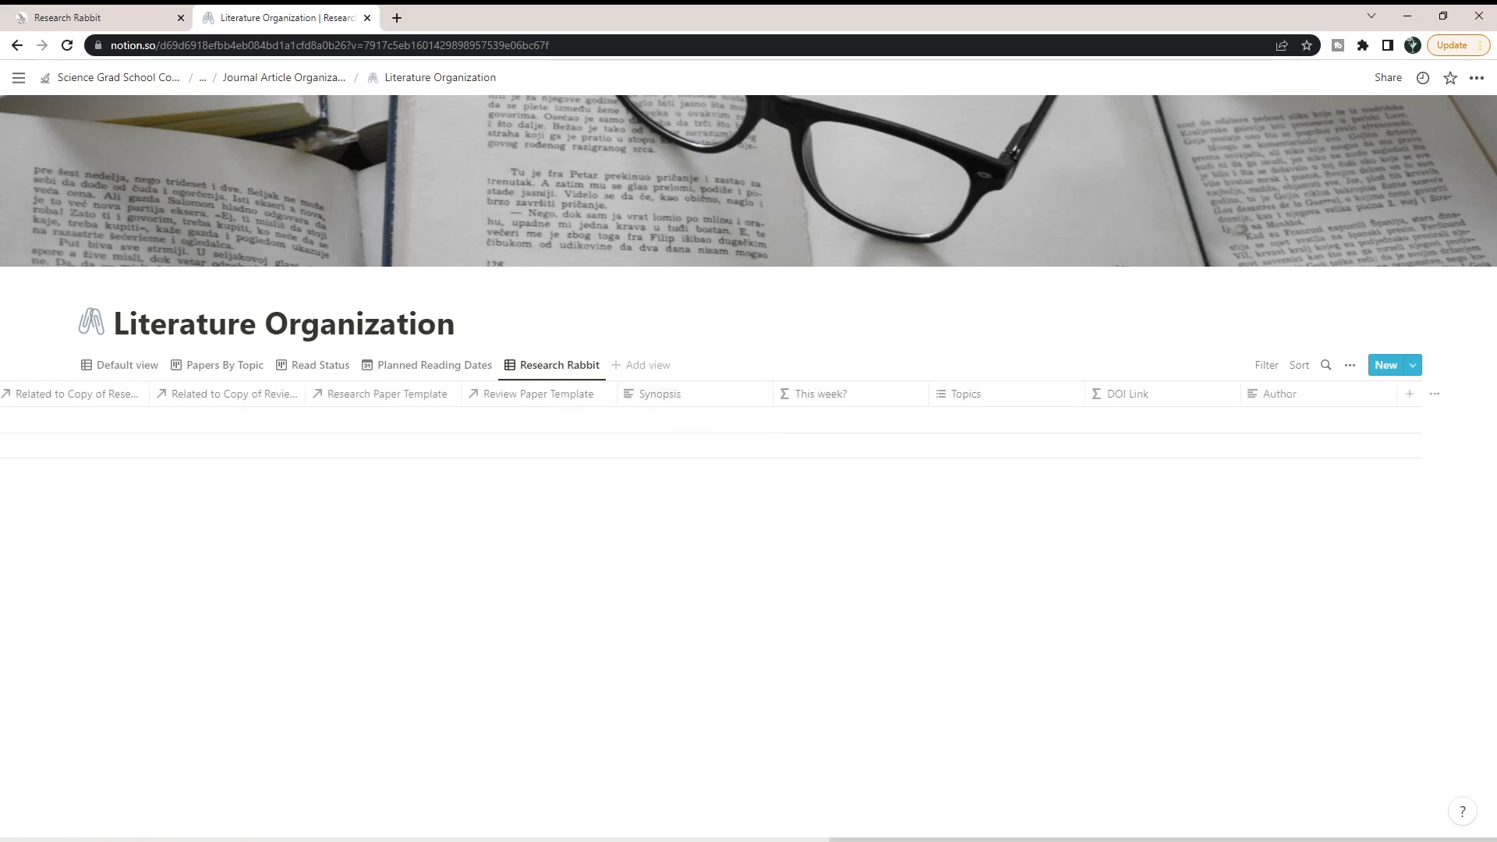
mouse_move(495, 838)
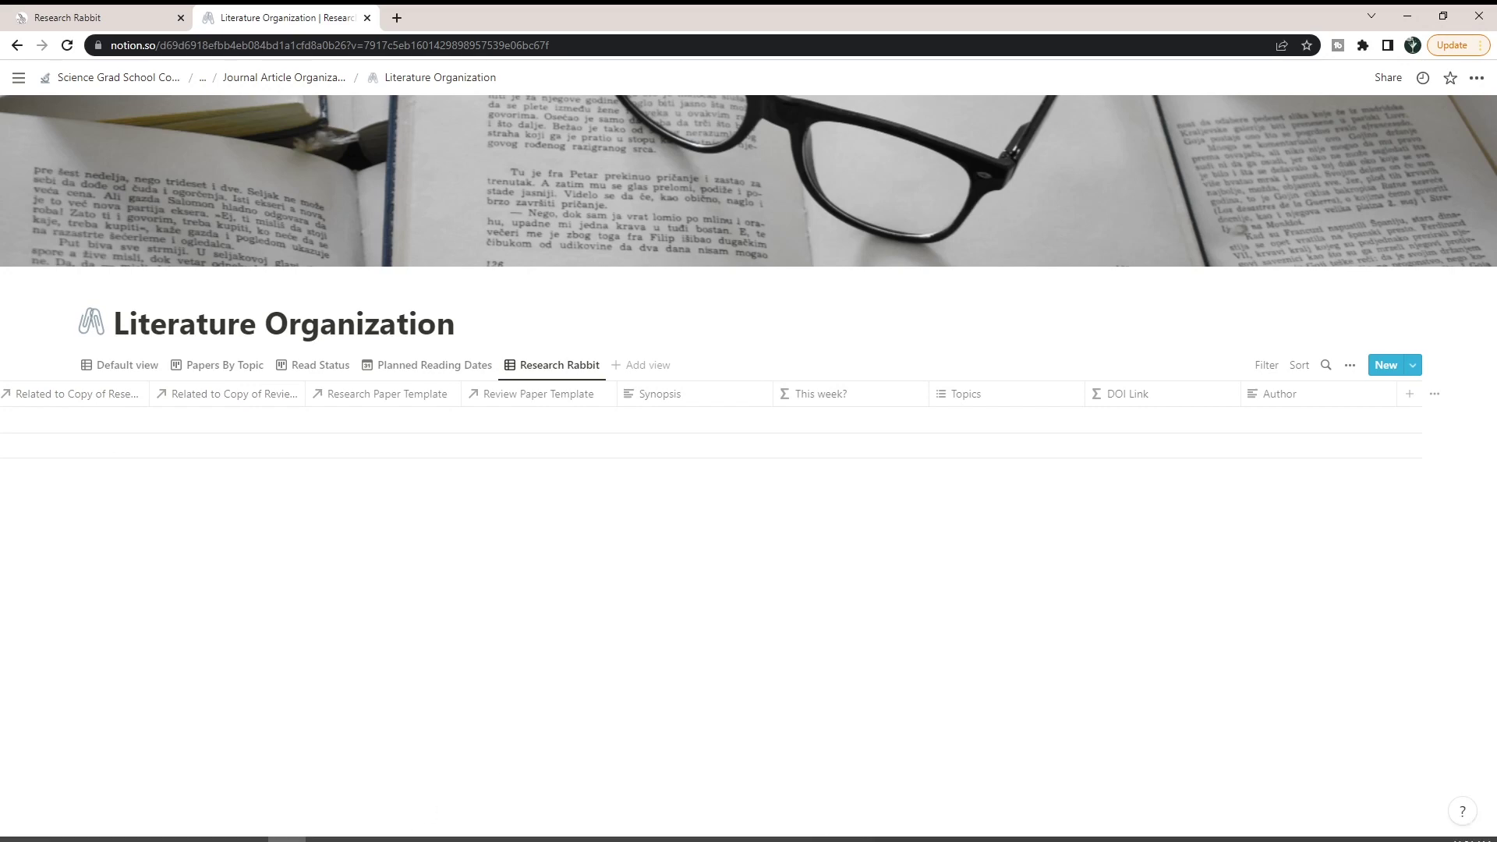
Step: Commit the Synopsis header and fill Topics with 'Steroids, IMS' for all 12 papers
left_click(401, 831)
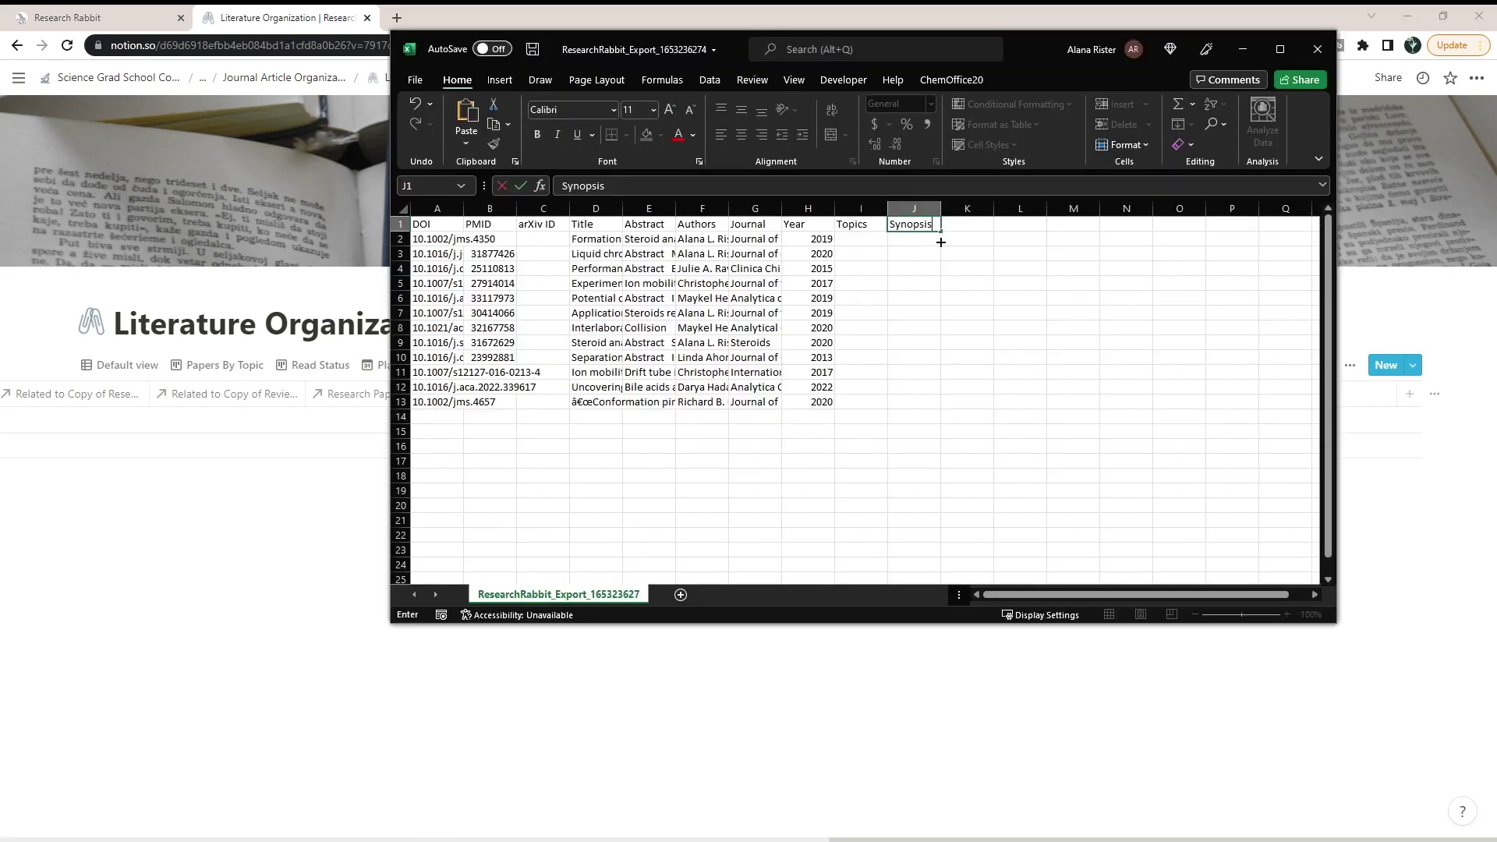
left_click(861, 402)
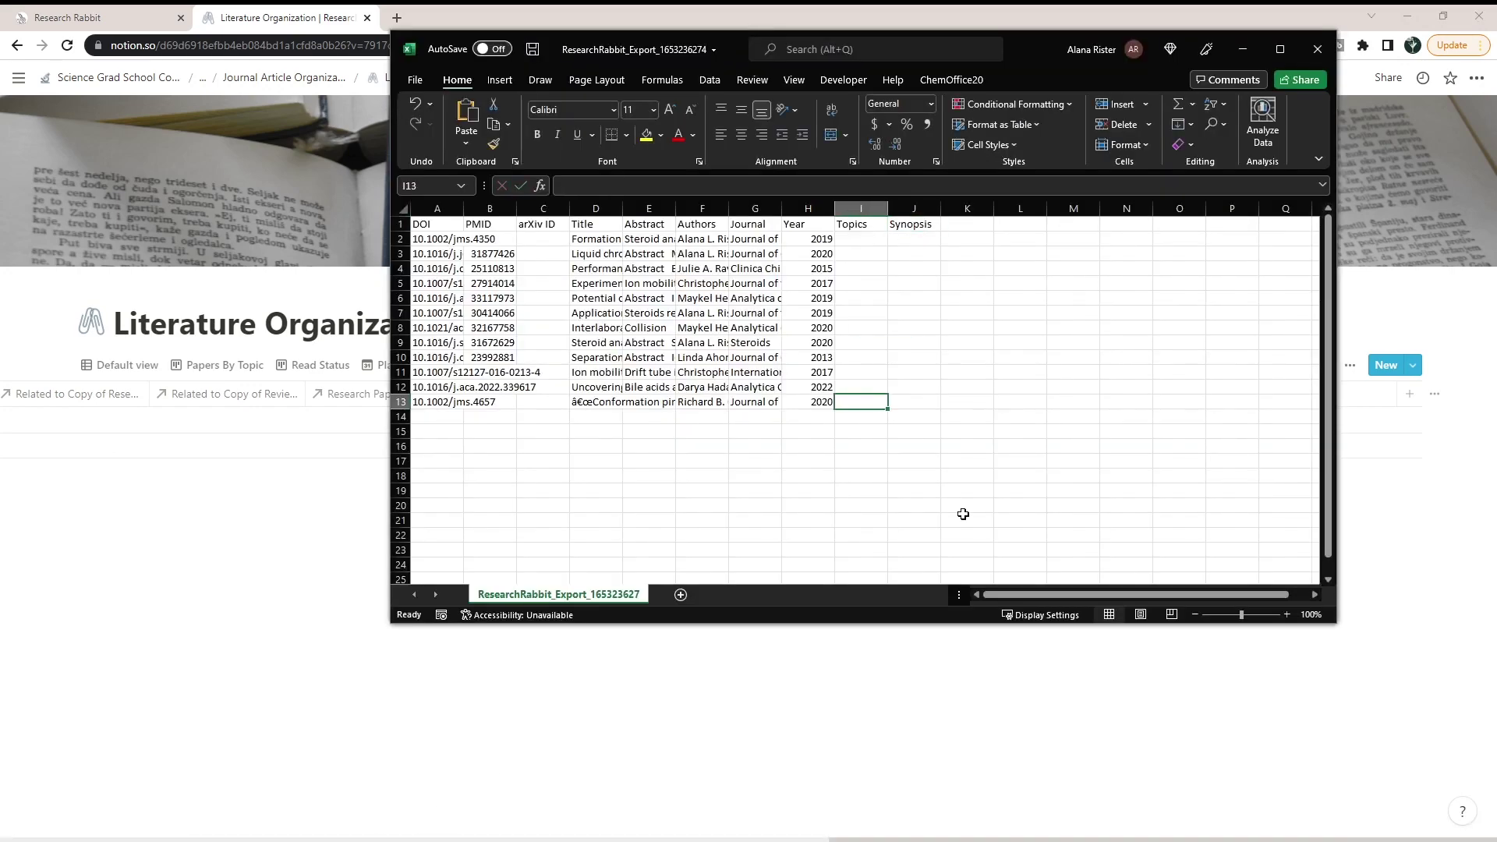
left_click(877, 238)
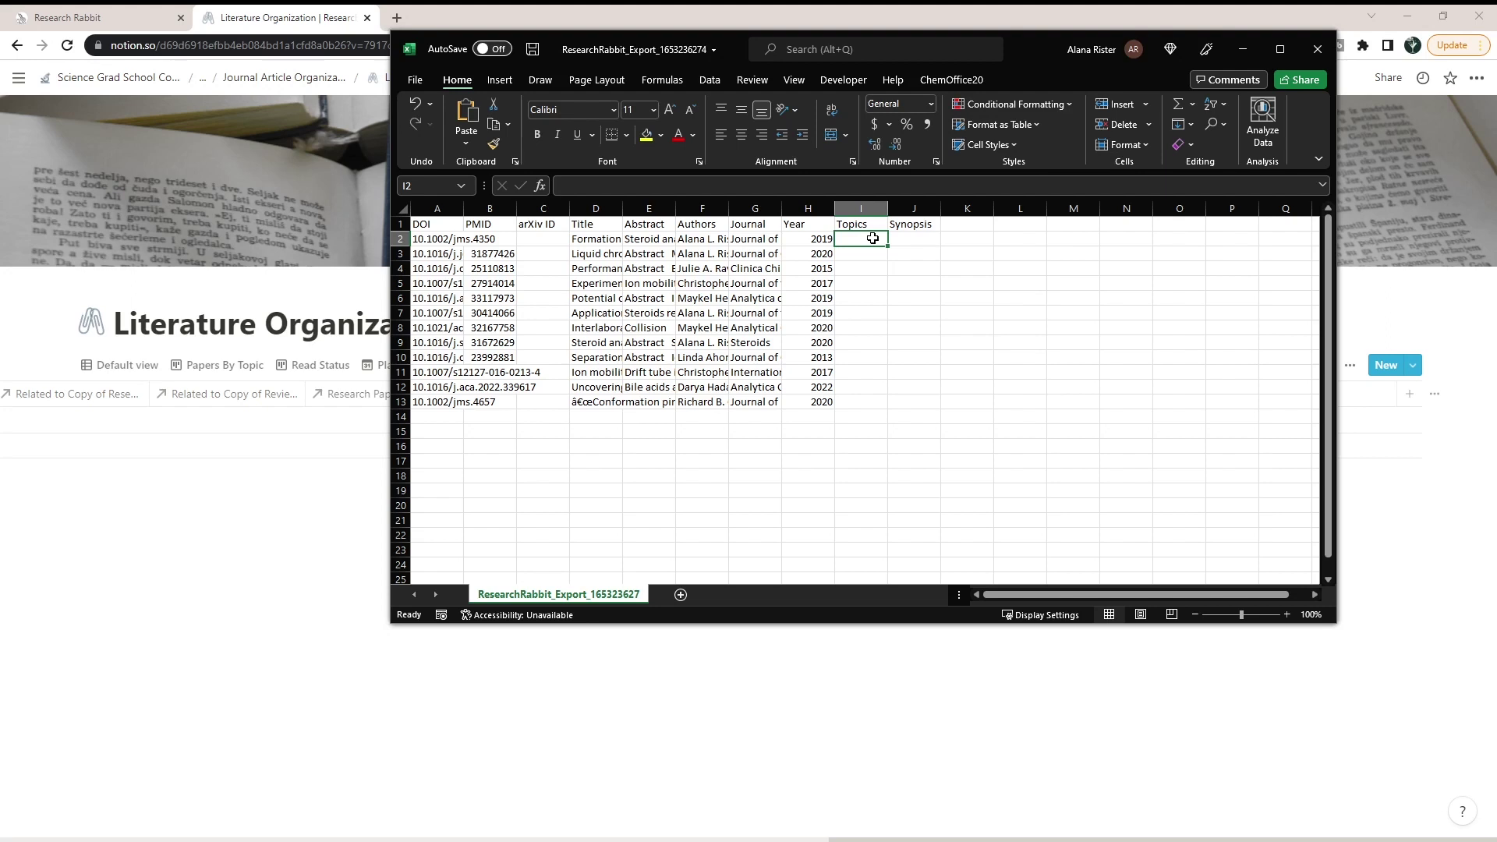
type("Steroids, I")
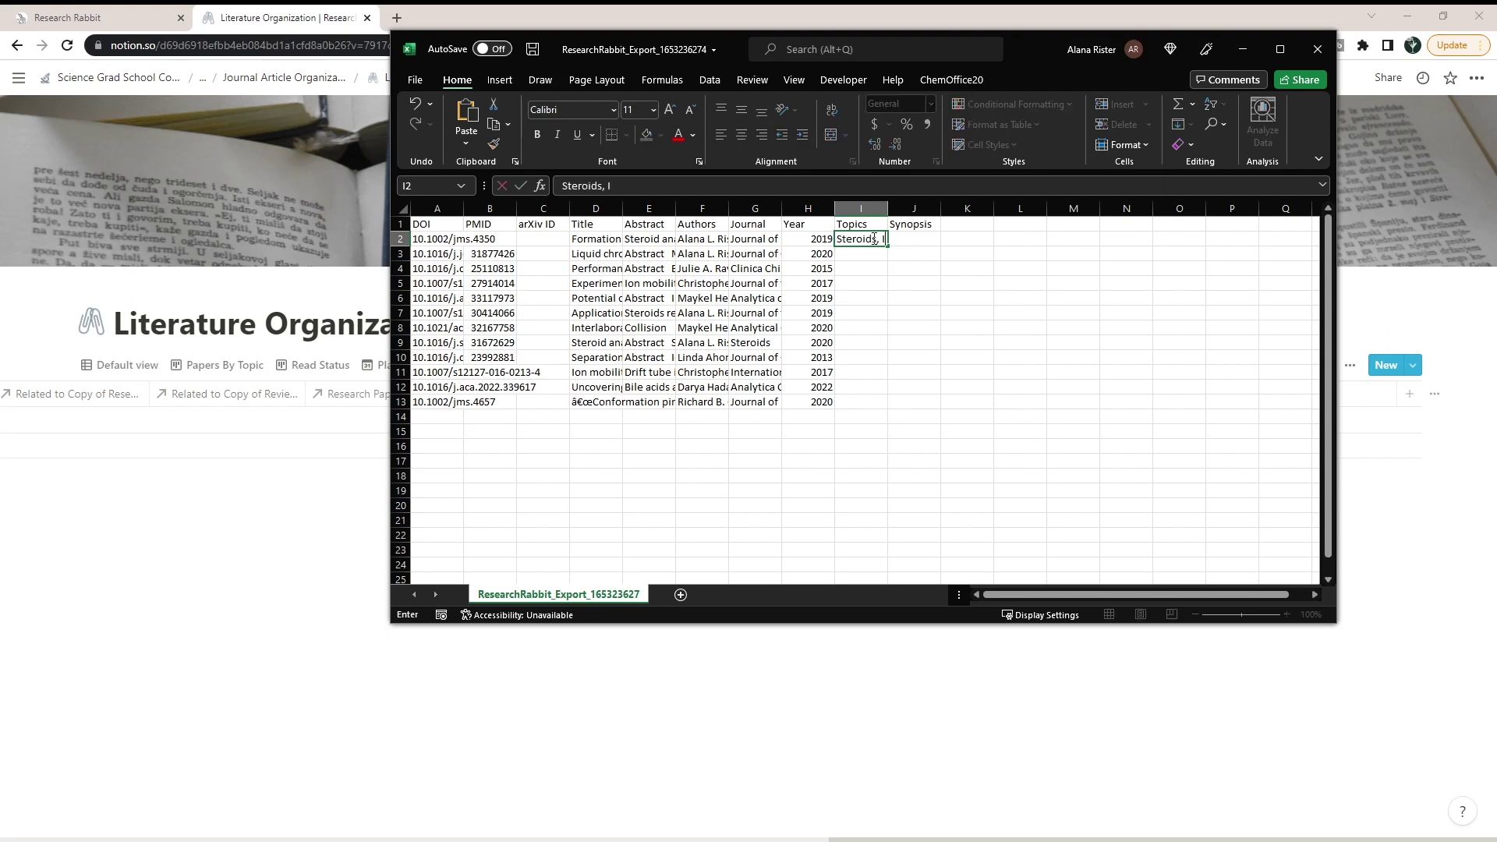
type("S")
key("Return")
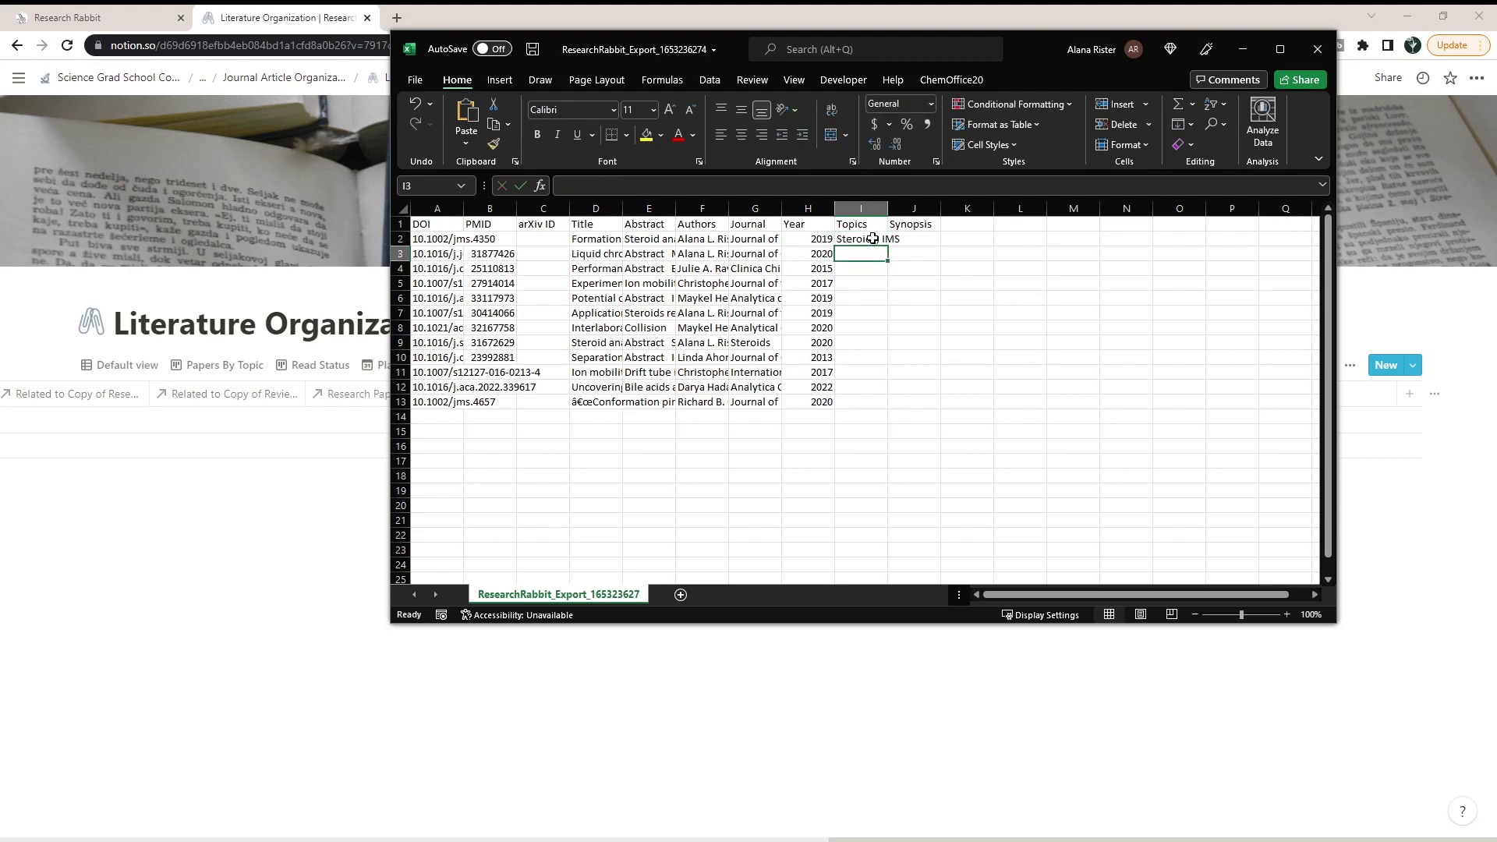
key("Up")
left_click_drag(890, 246, 889, 405)
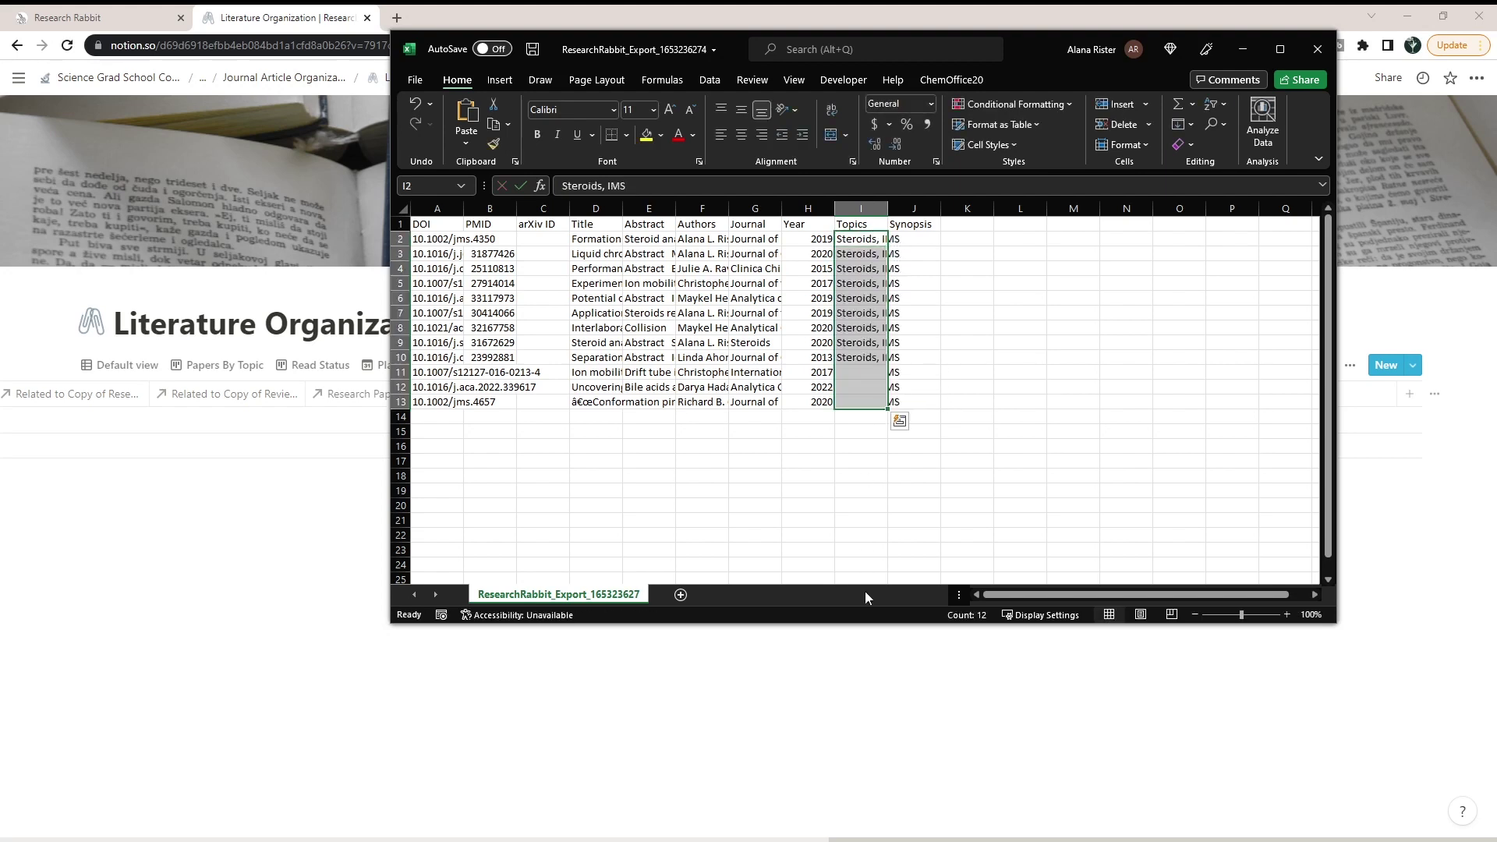
left_click(861, 520)
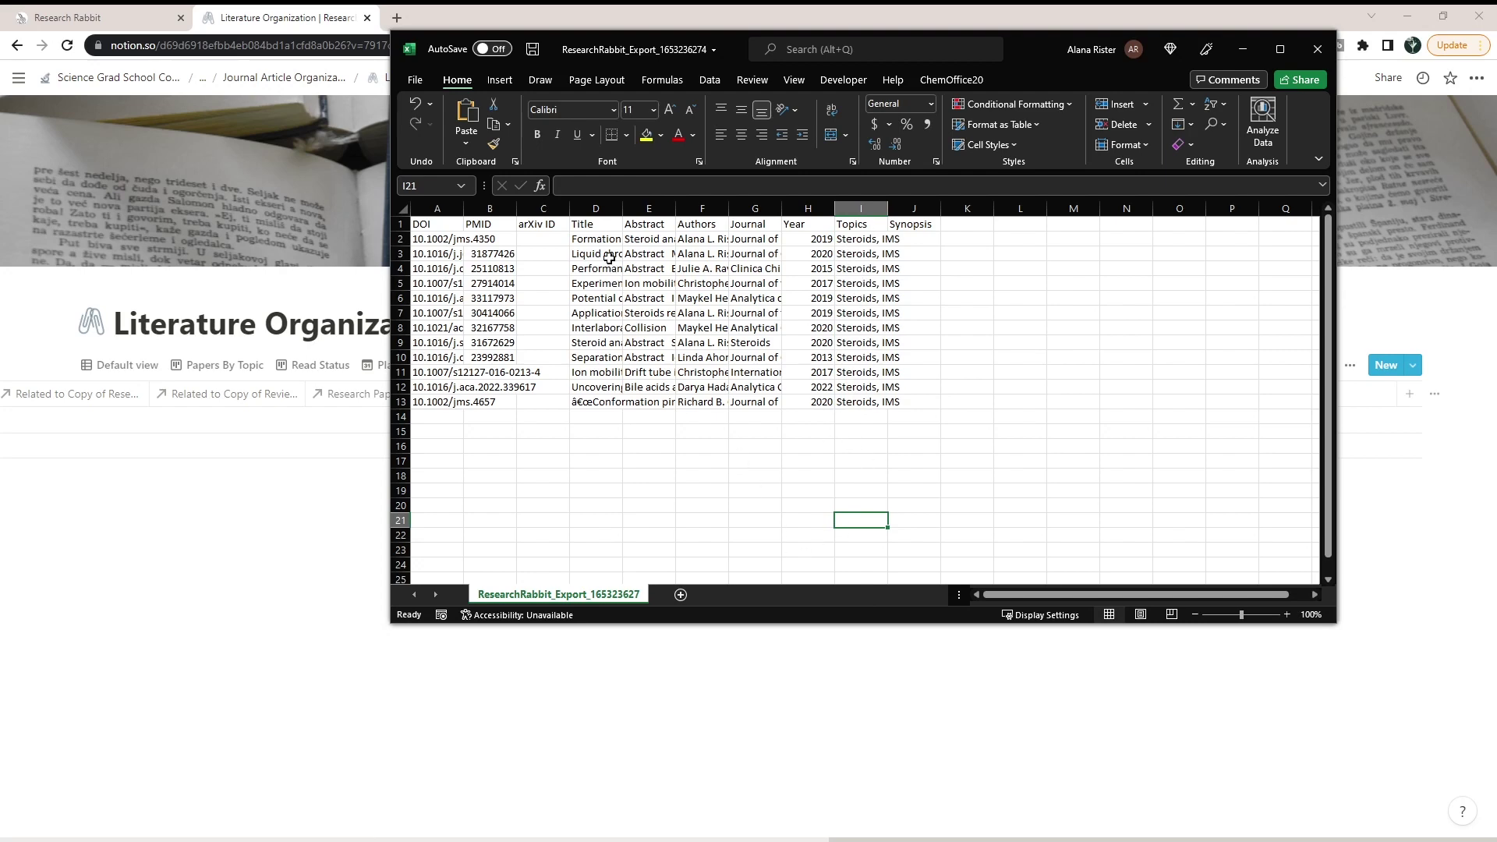
Step: Autofit the Title column and check several papers' full titles
double_click(623, 208)
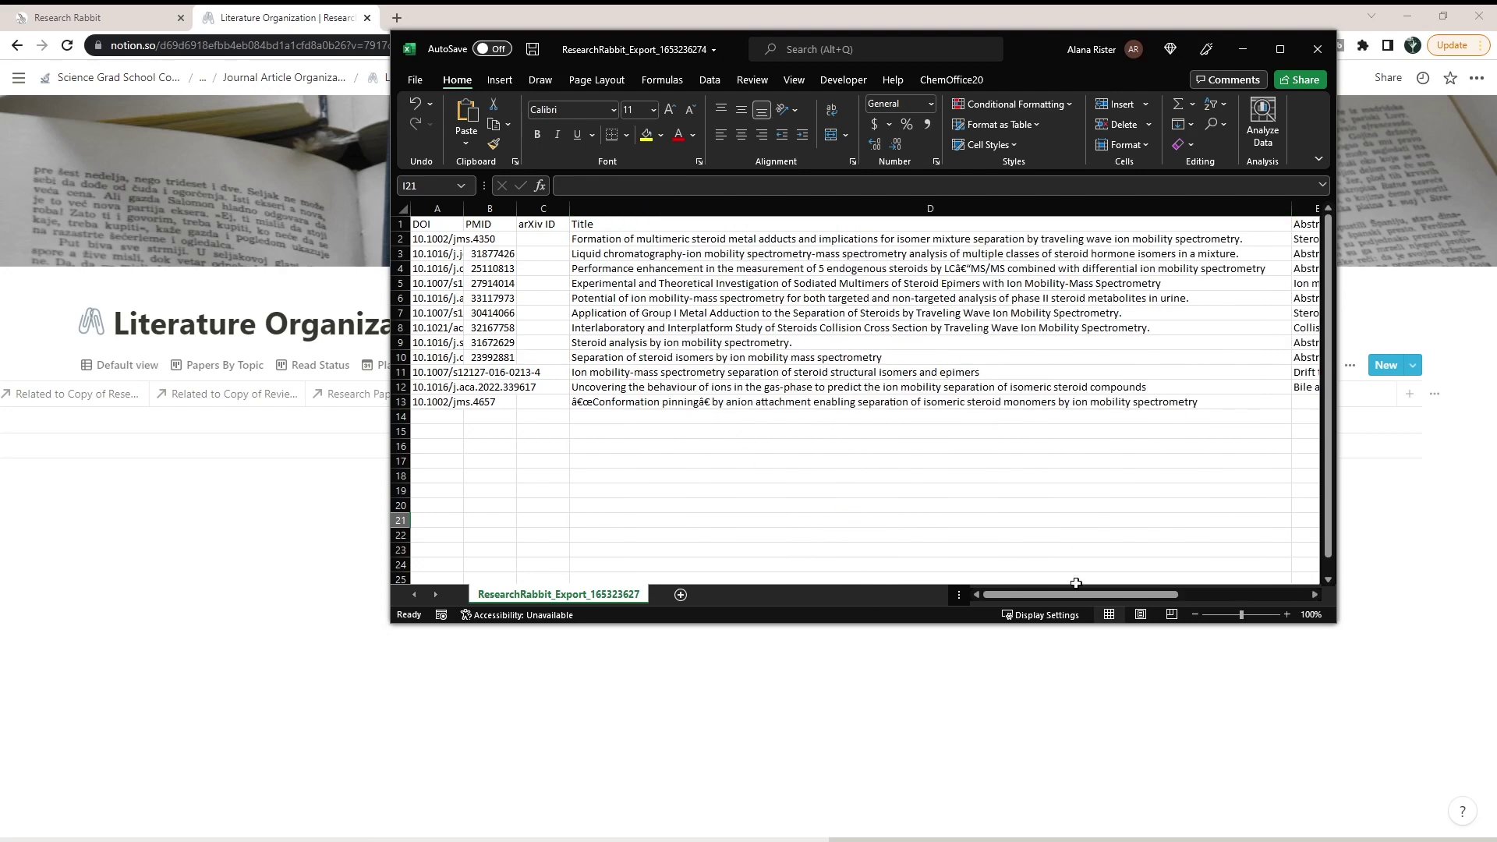
left_click_drag(1047, 600, 1124, 597)
mouse_move(532, 338)
left_mouse_down()
mouse_move(532, 401)
mouse_move(550, 337)
left_mouse_up()
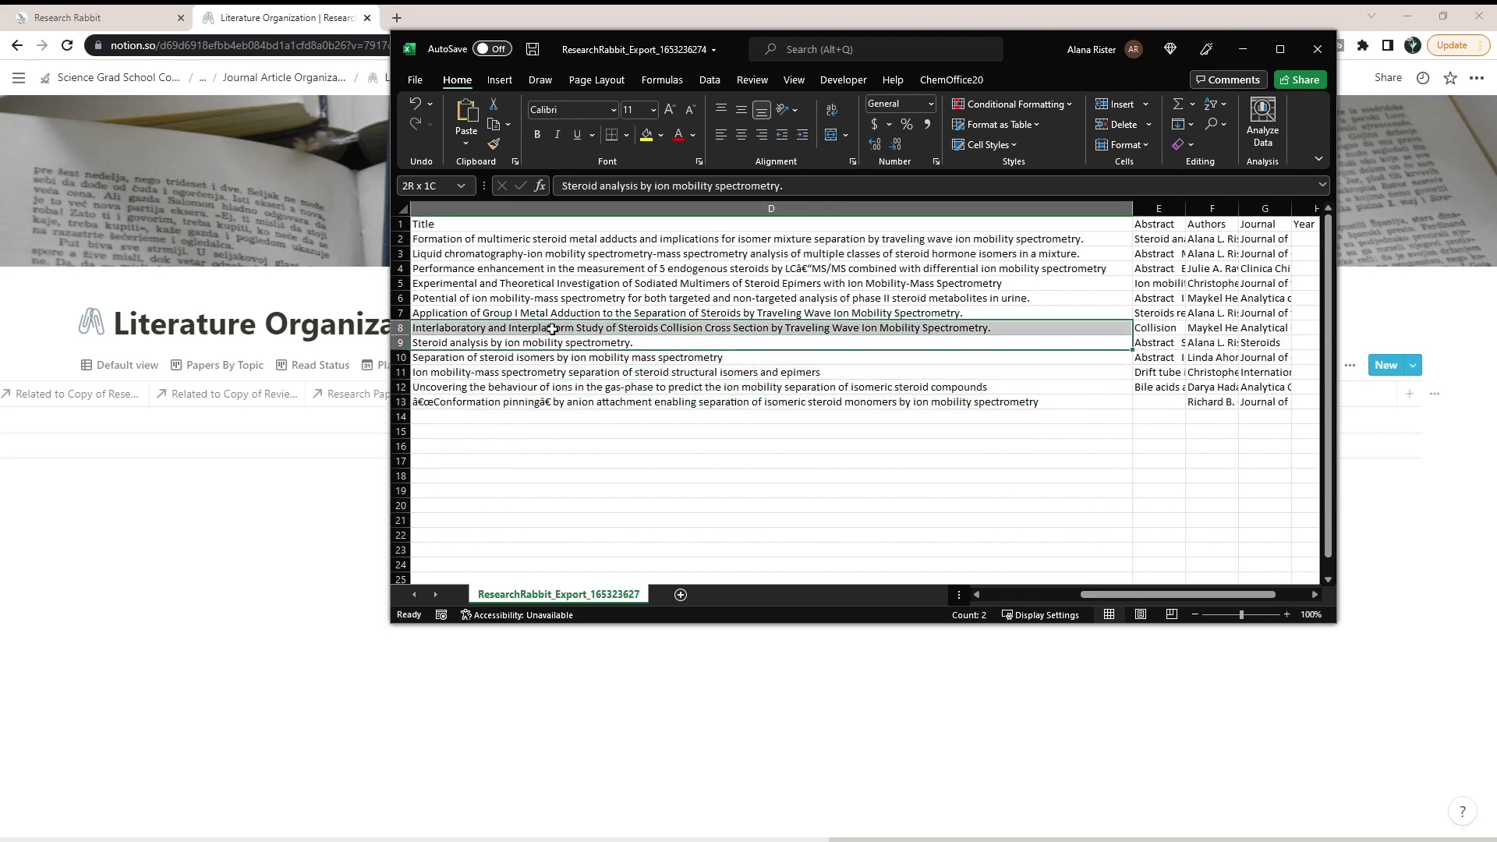
left_click(552, 329)
left_click(575, 241)
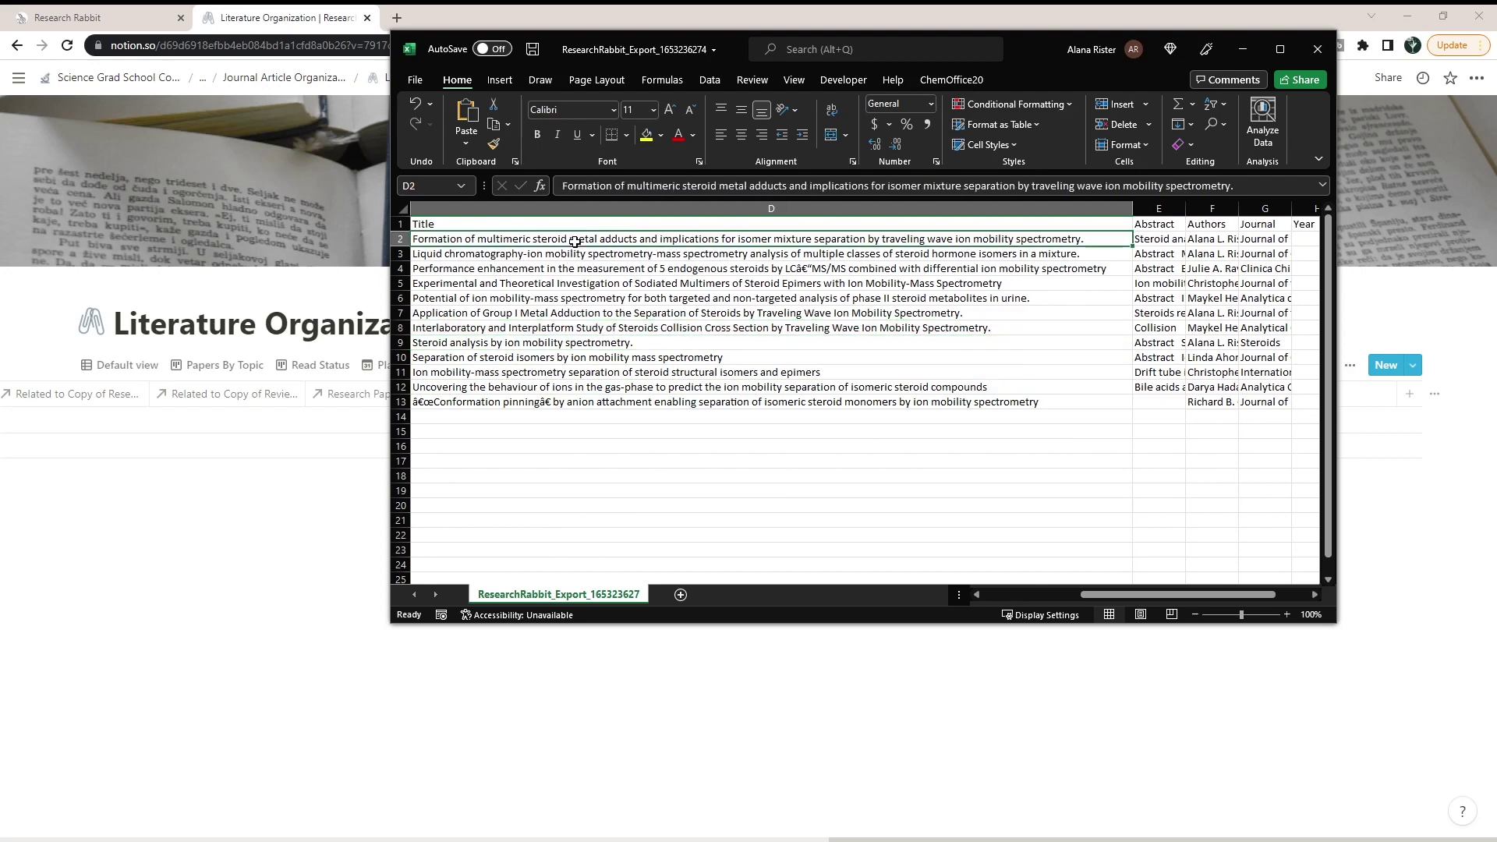
left_click(575, 255)
left_click_drag(1195, 598, 1219, 594)
Step: Append ', LC' to the second paper's Topics, making it 'Steroids, IMS, LC'
left_click(662, 251)
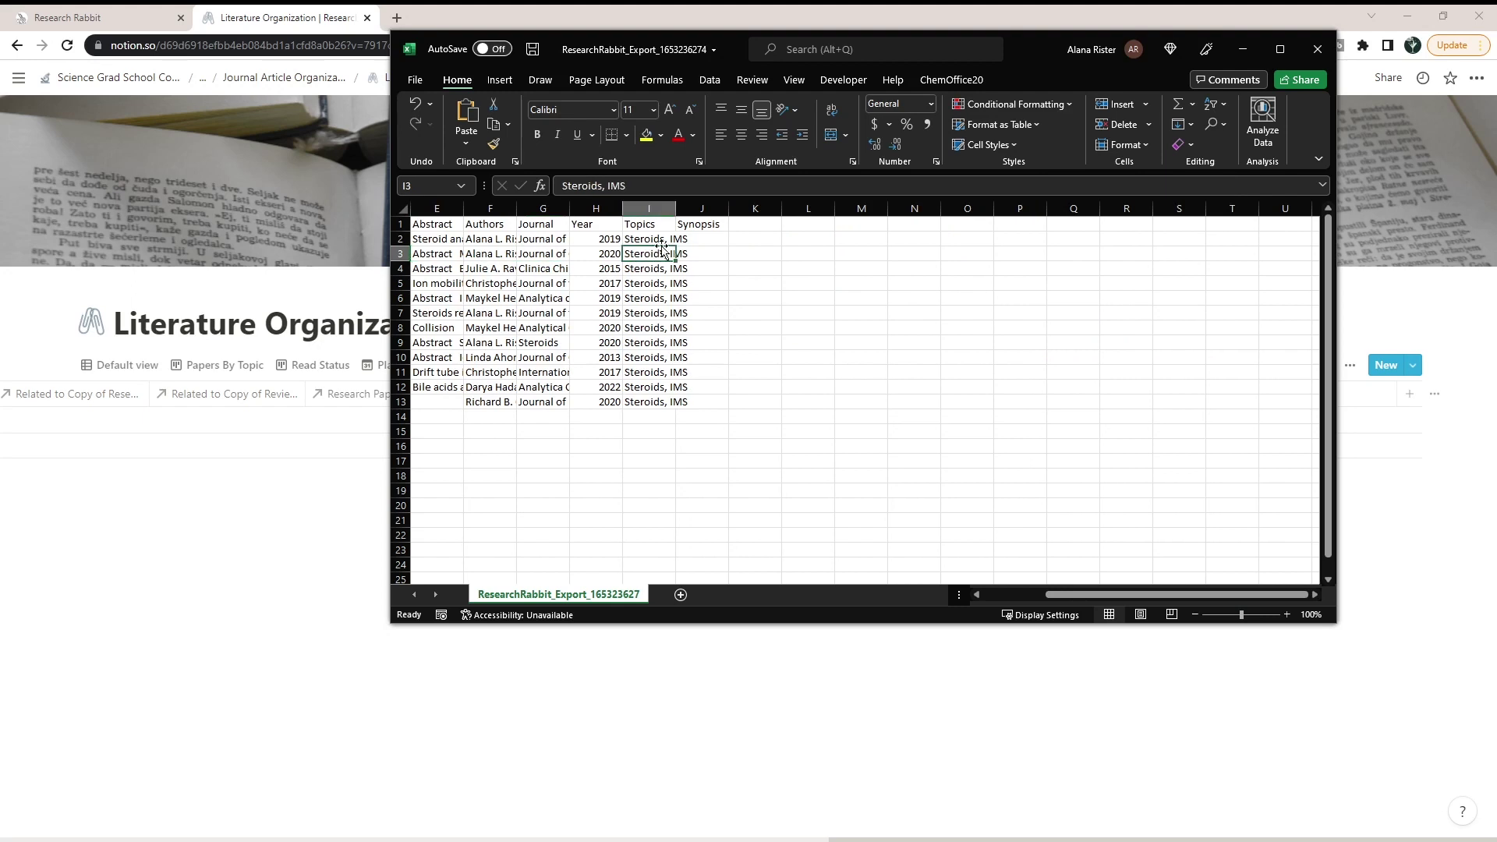
double_click(661, 251)
key("BackSpace")
key("BackSpace")
key("BackSpace")
key("BackSpace")
key("BackSpace")
key("BackSpace")
key("BackSpace")
key("BackSpace")
key("BackSpace")
key("BackSpace")
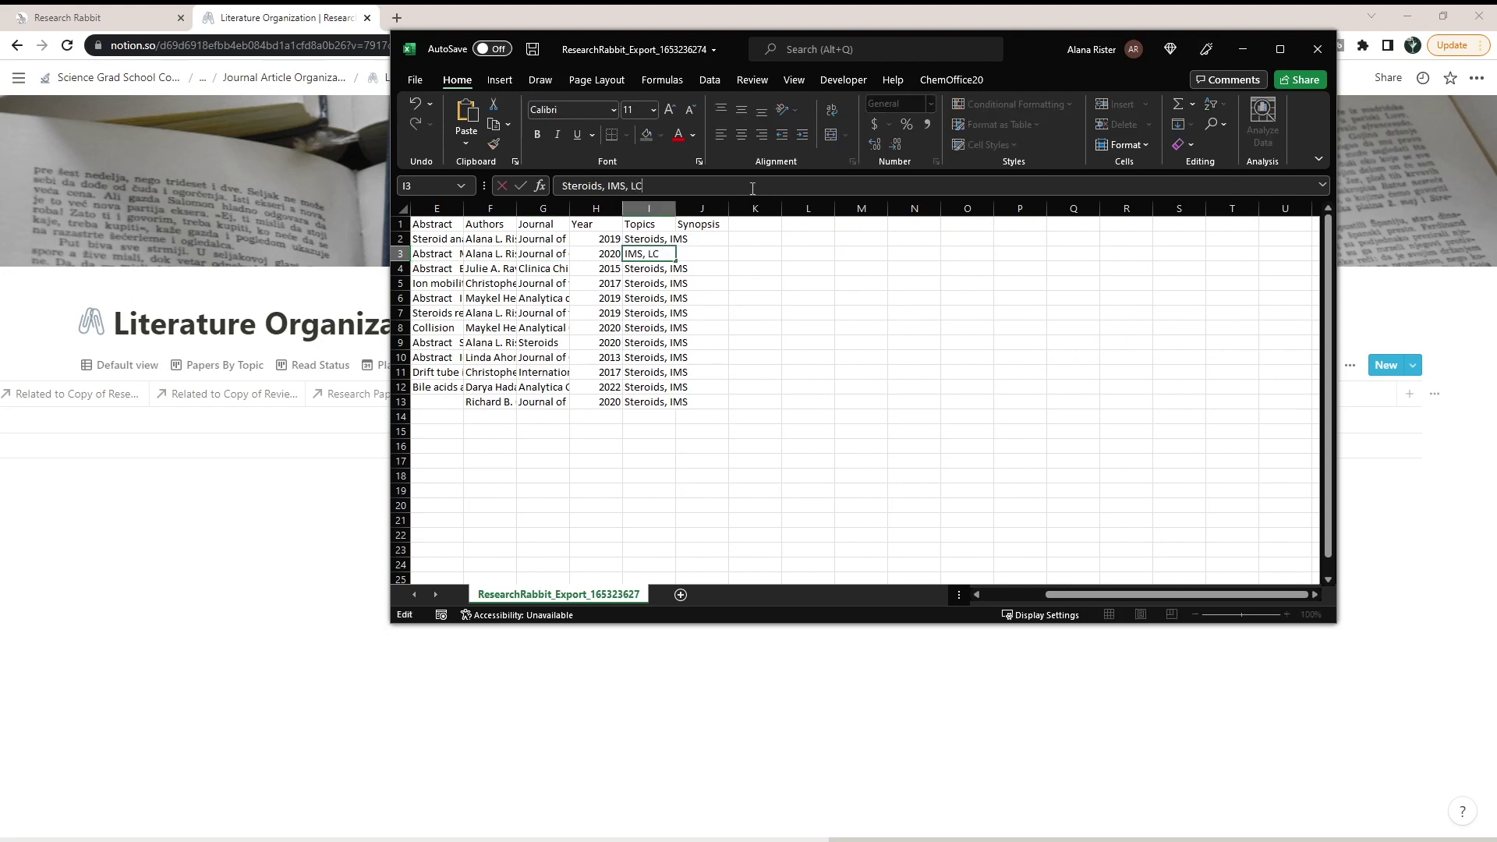
type(", LC")
left_click(997, 378)
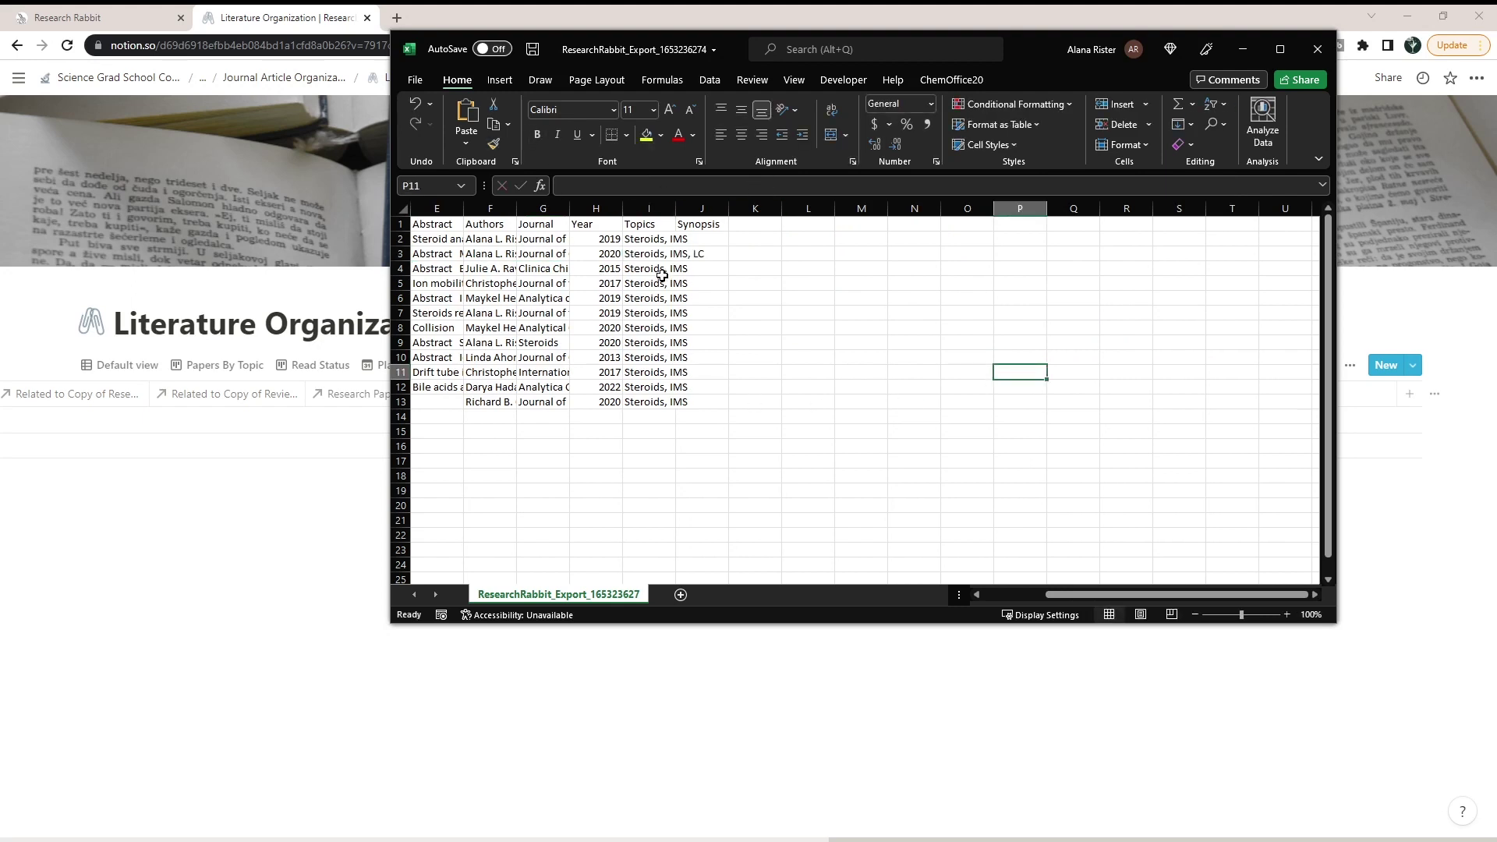
Step: Maximize the Excel window so columns through the empty Synopsis column show together
left_click(722, 239)
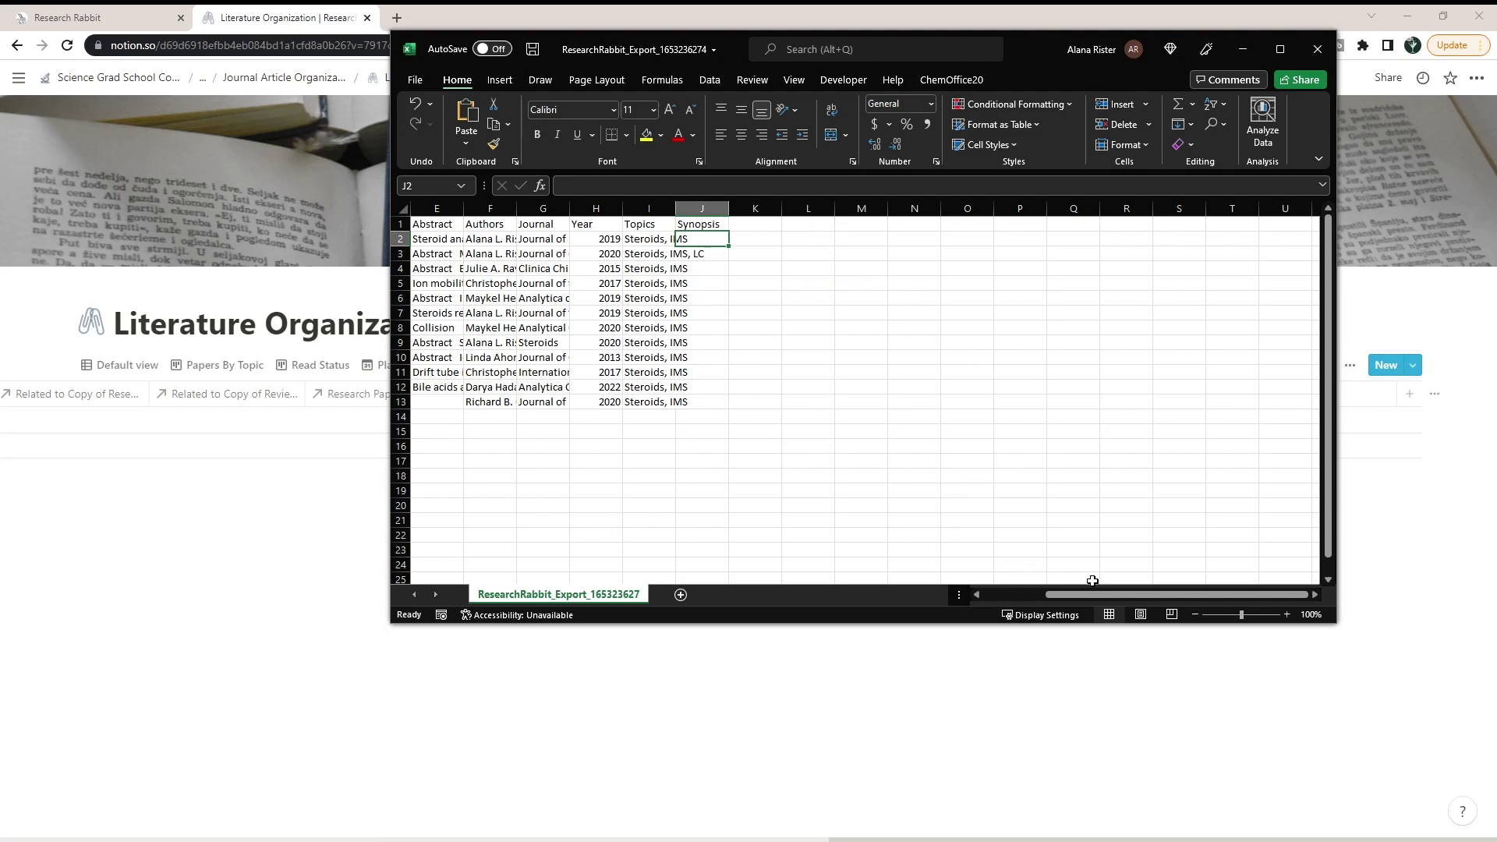
left_click_drag(1067, 594, 1006, 598)
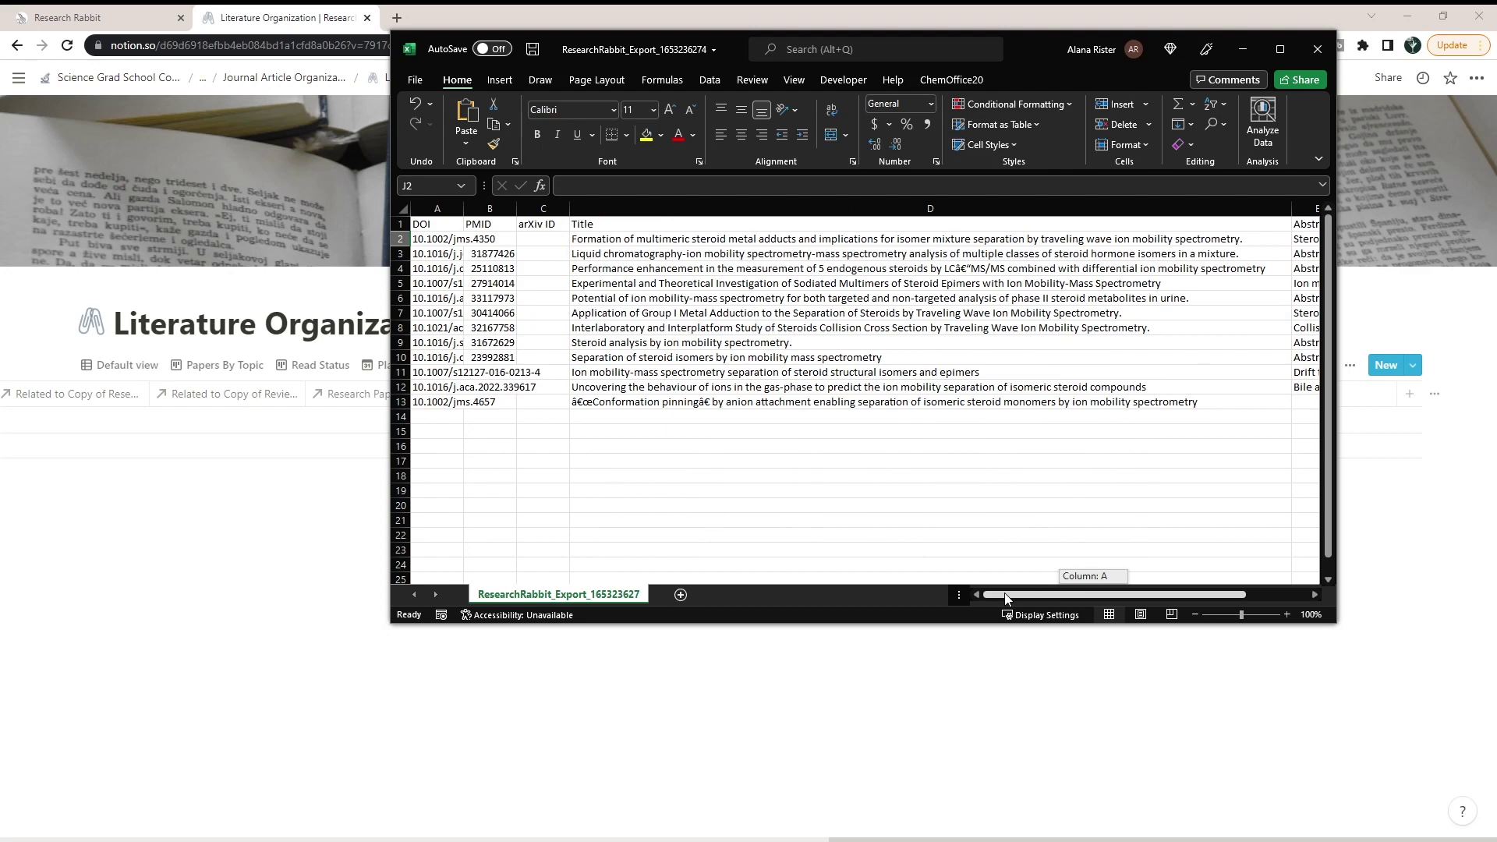
left_click_drag(1022, 591, 1070, 595)
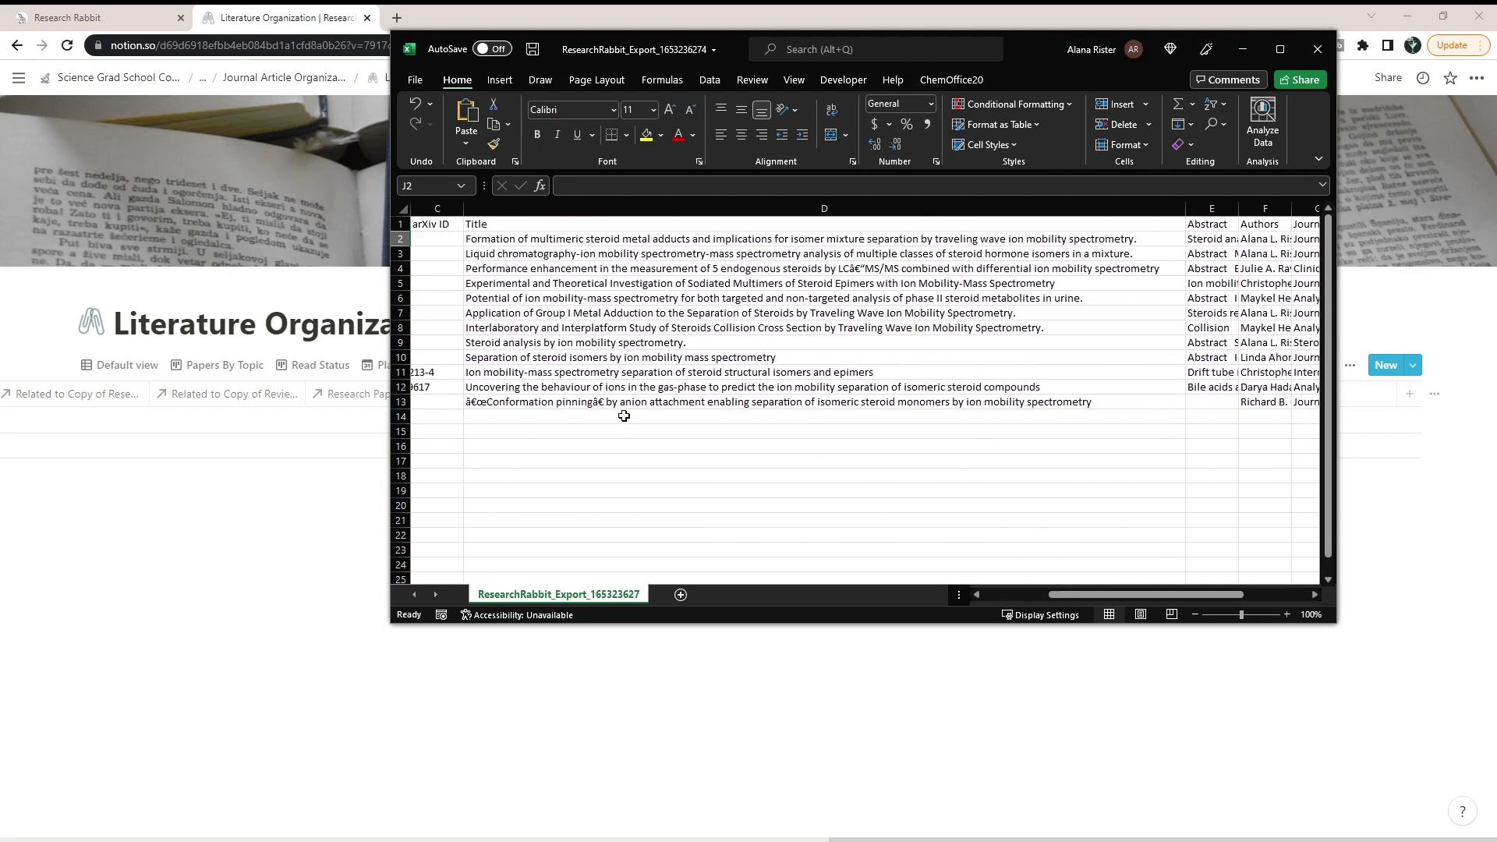
left_click(575, 330)
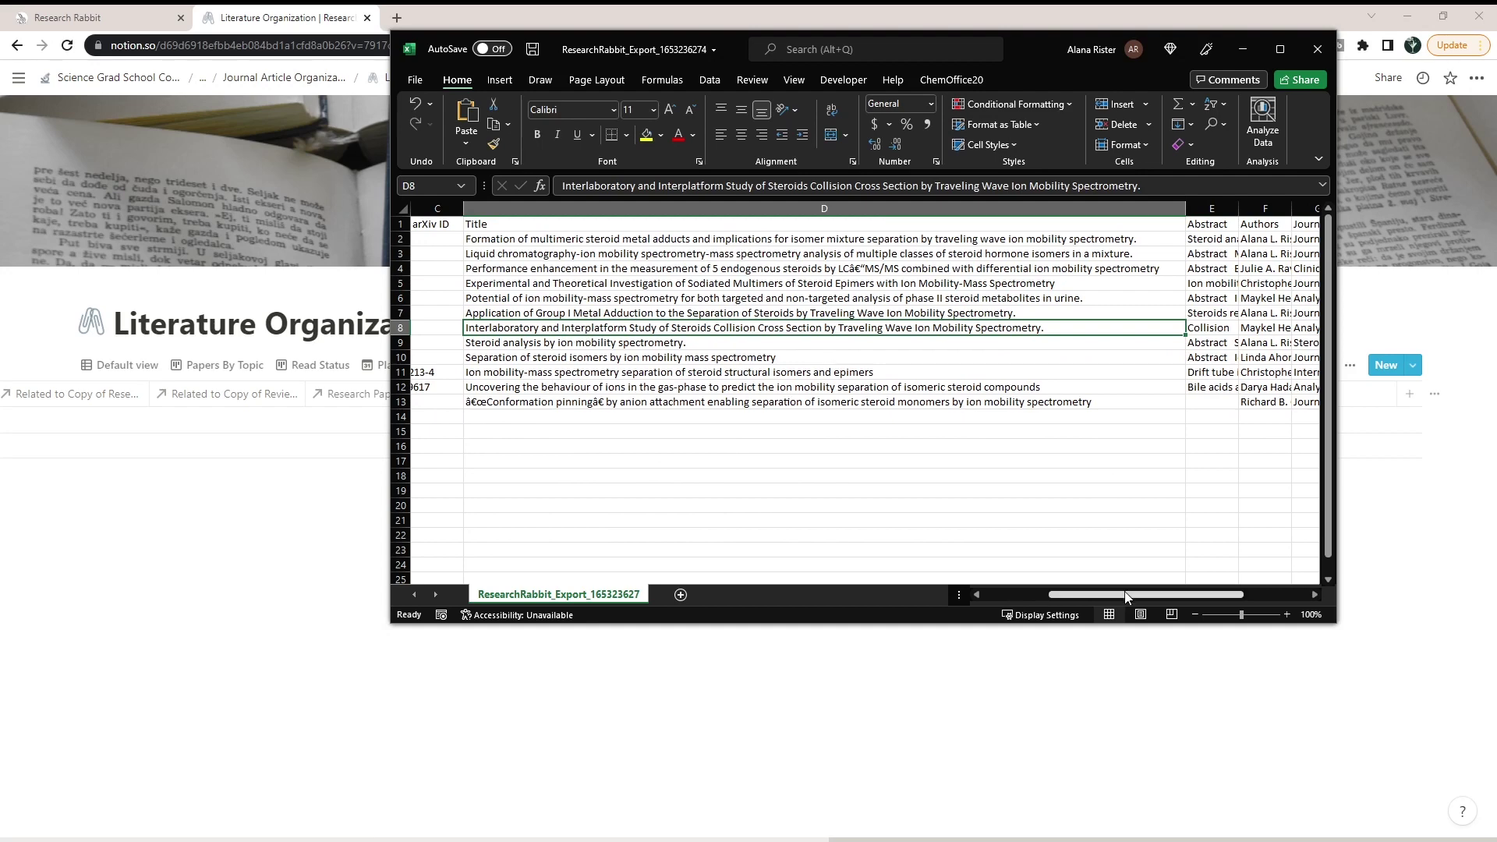
left_click_drag(1124, 599, 1174, 577)
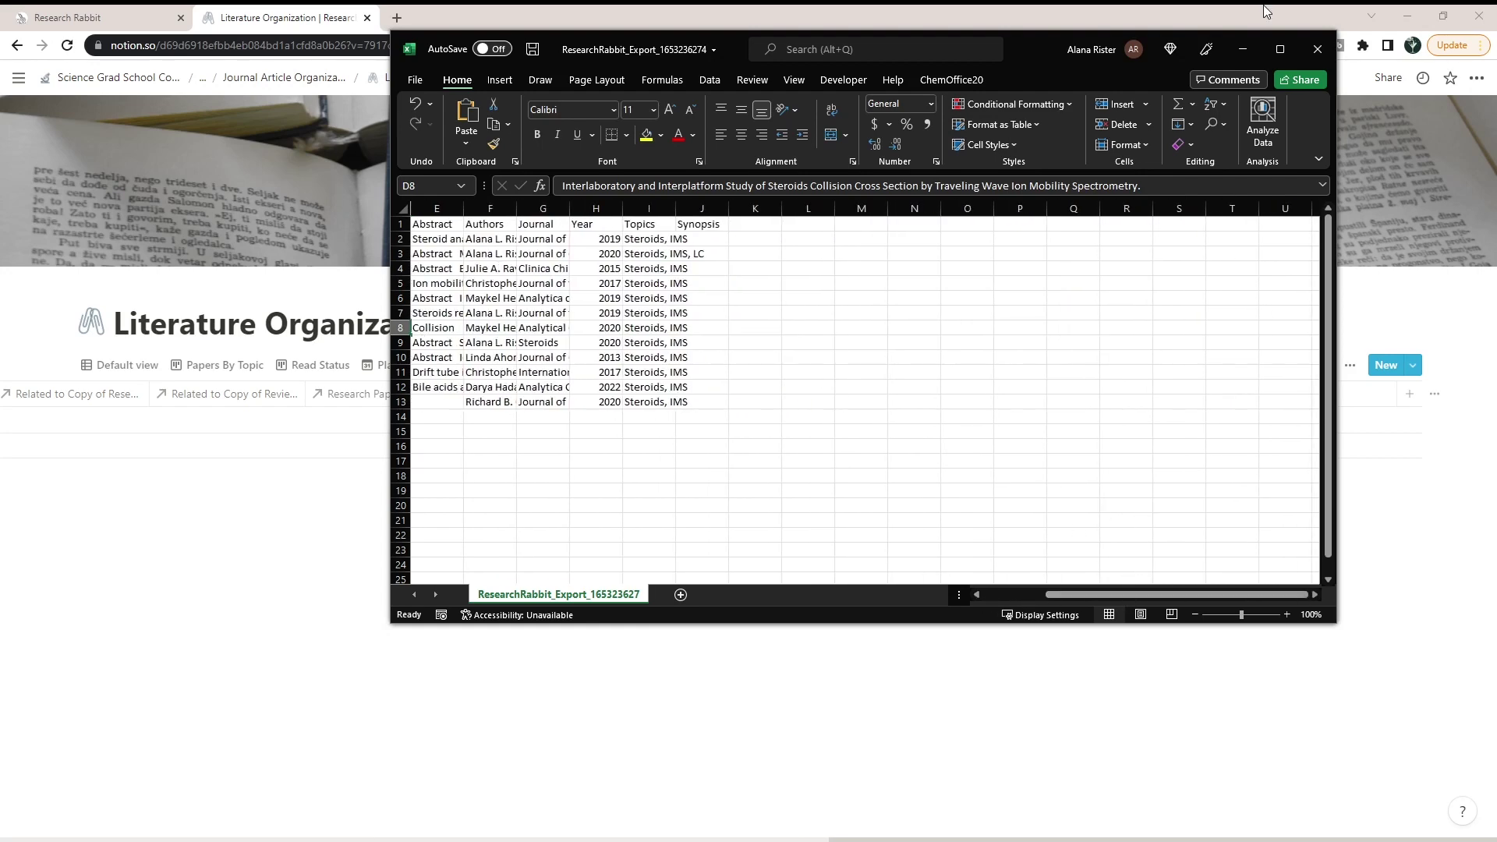
left_click(1279, 51)
left_click_drag(1111, 819, 1023, 823)
left_click(1214, 305)
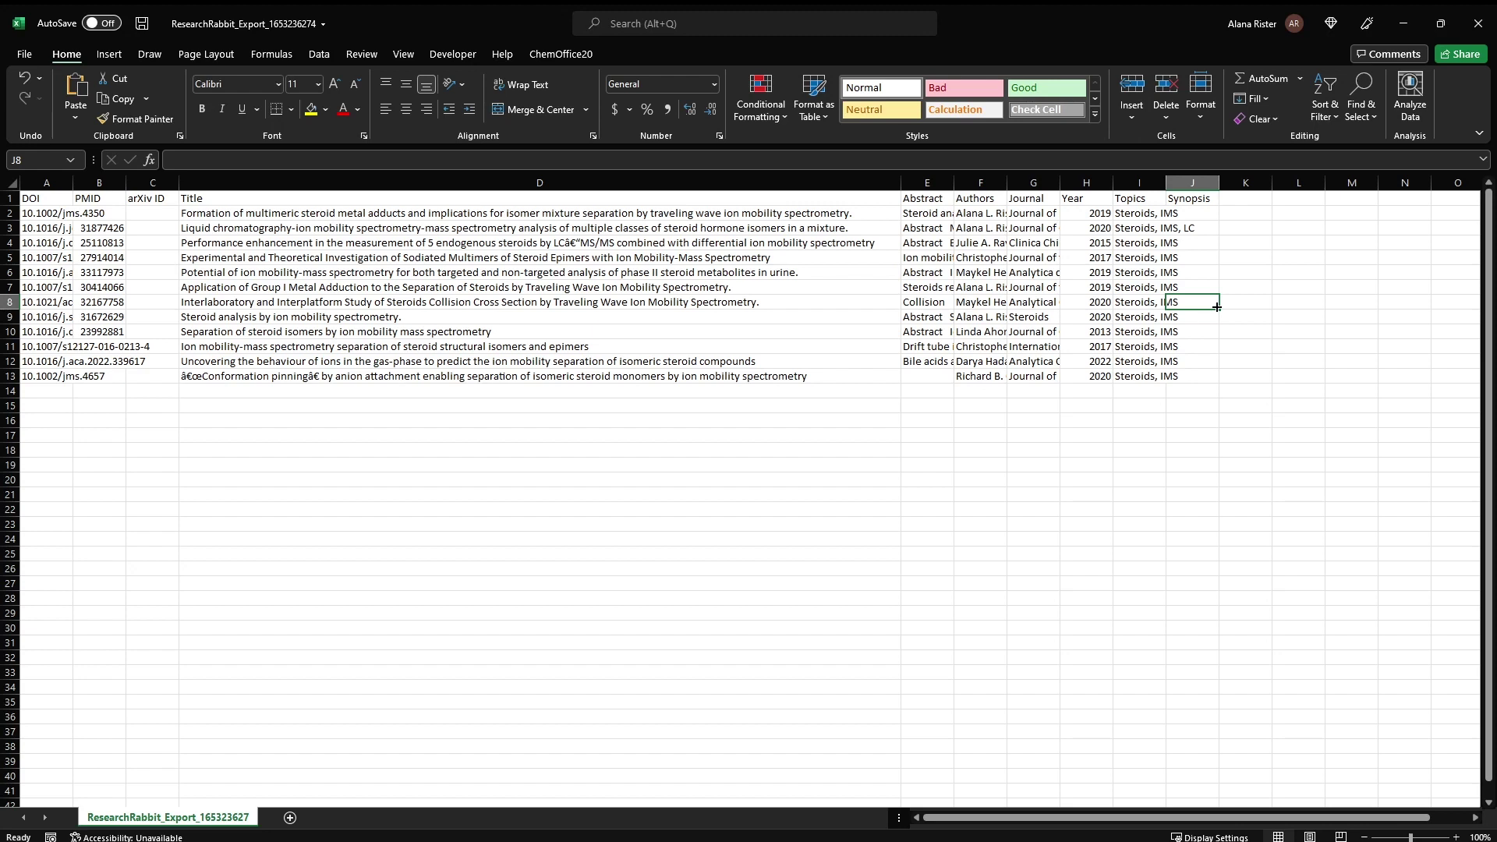
Step: Finish the Interlaboratory paper's synopsis: 'This paper examined CCS of steroids between different labs and platforms'
type("This is a goo")
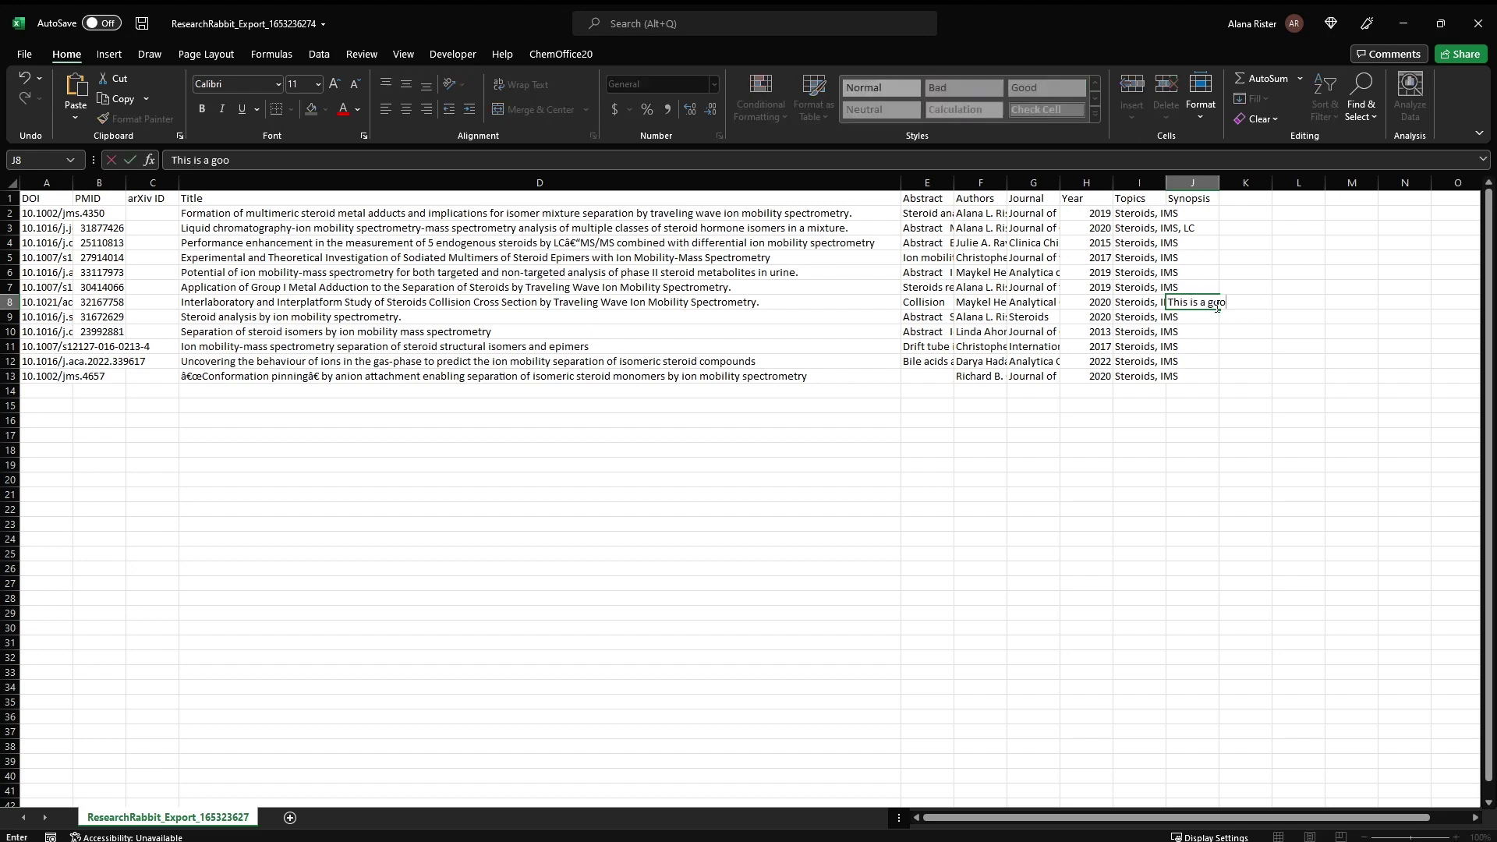
key("BackSpace")
key("BackSpace")
key("BackSpace")
key("BackSpace")
type("paper examined CCS of steroid")
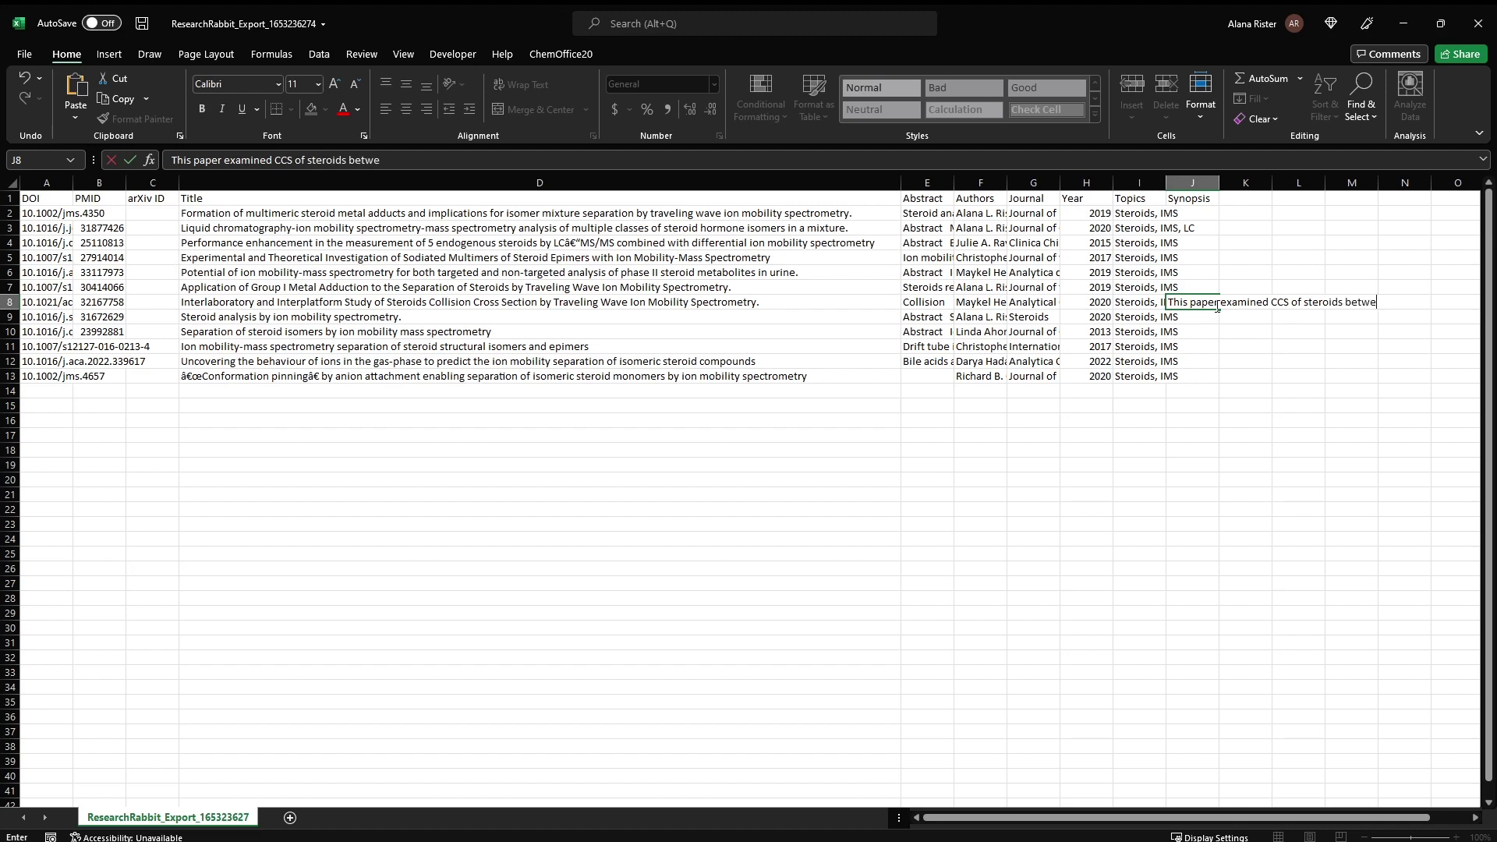
type("en different labs and platforms")
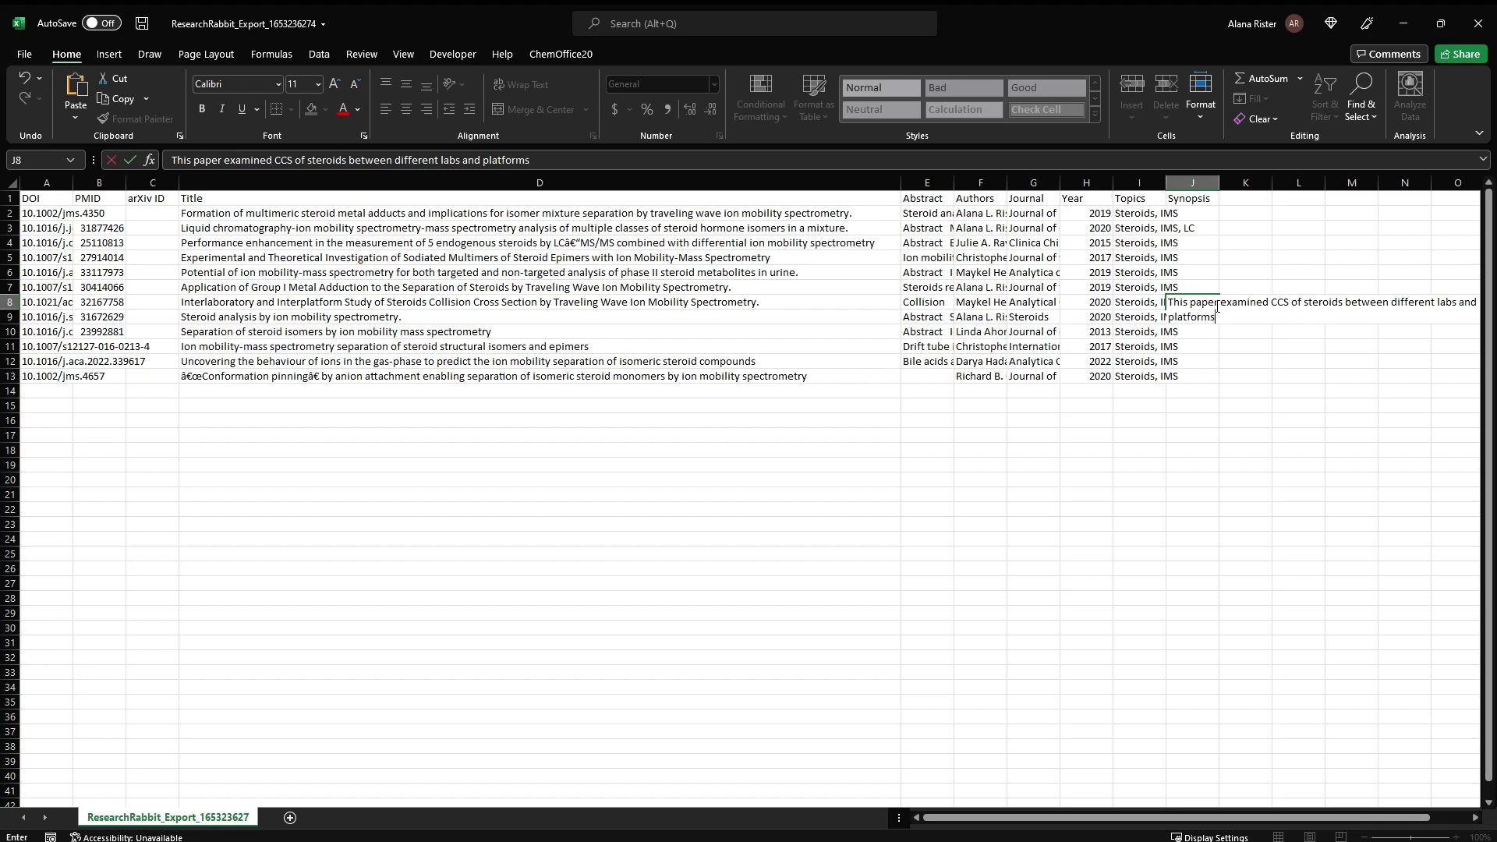
key("Return")
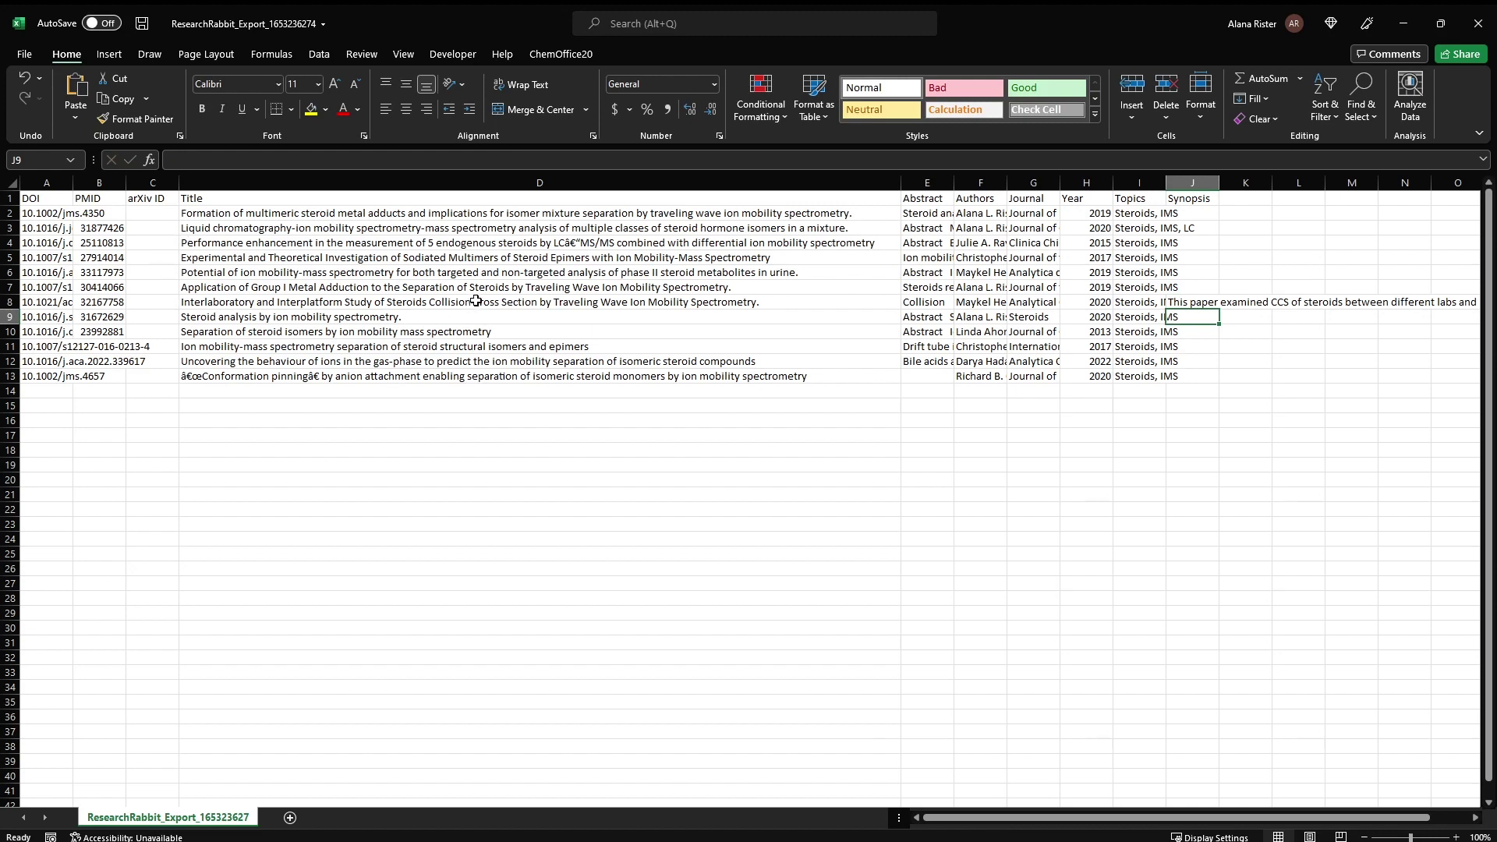
Step: Fill the J8 synopsis down to J11, then undo so it stays only in J8
left_click_drag(1104, 816, 1262, 814)
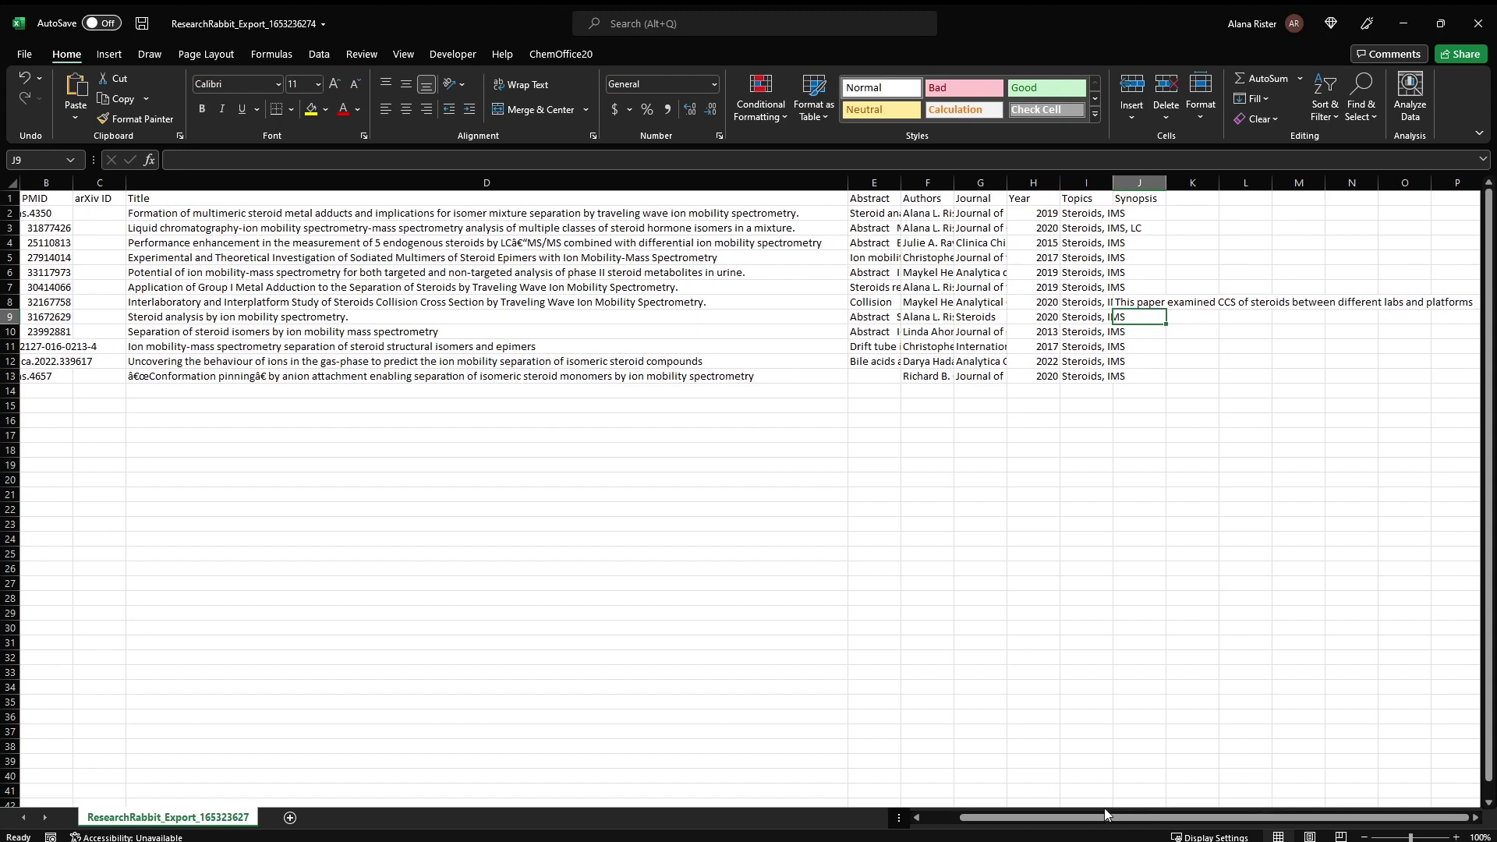
left_click_drag(1104, 816, 959, 823)
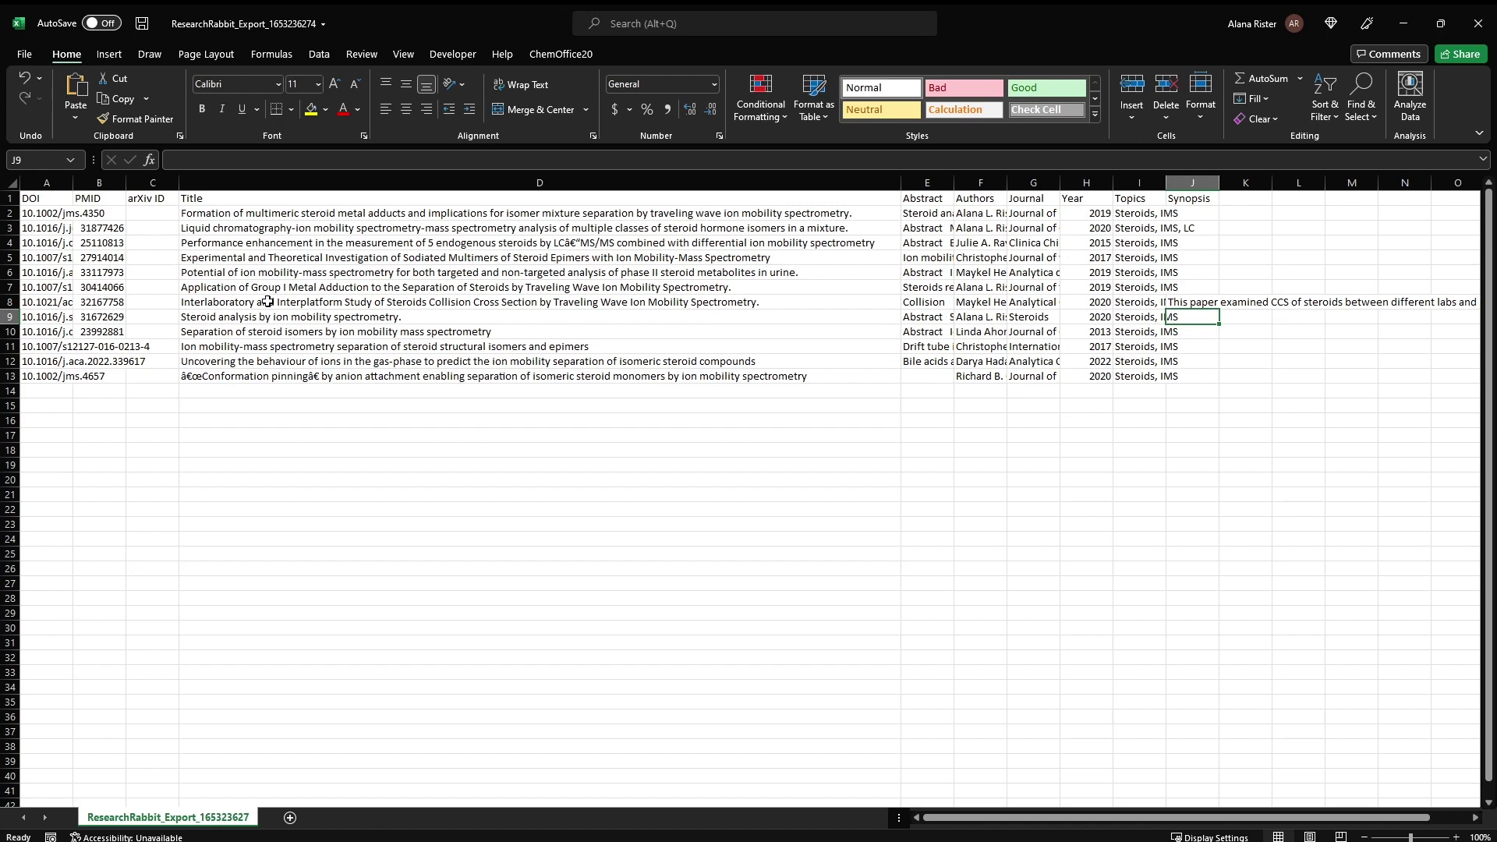
left_click_drag(1072, 823, 1114, 823)
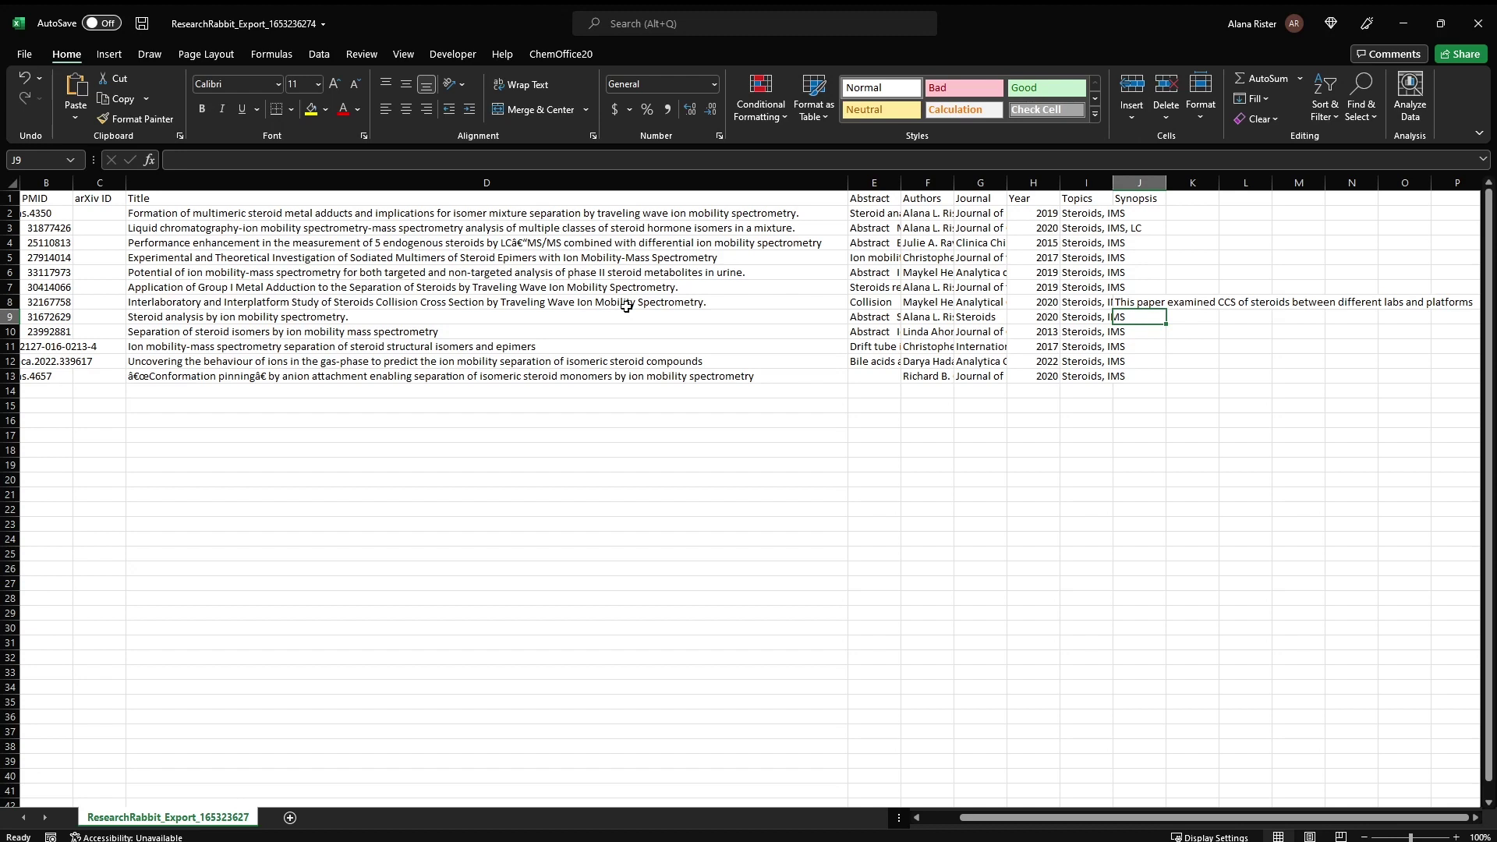
left_click(1143, 302)
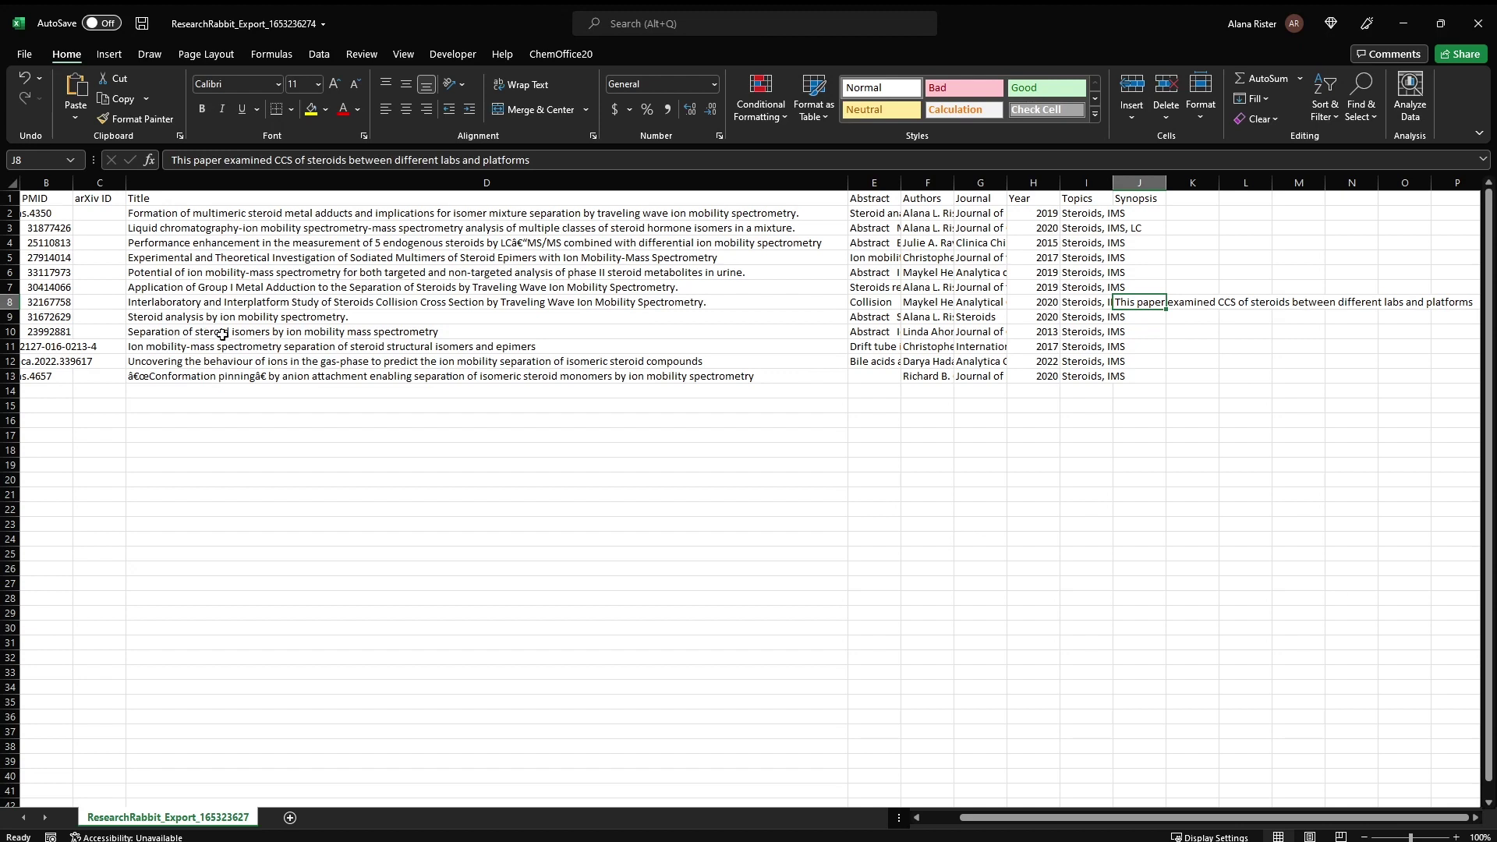
left_click_drag(1167, 310, 1164, 351)
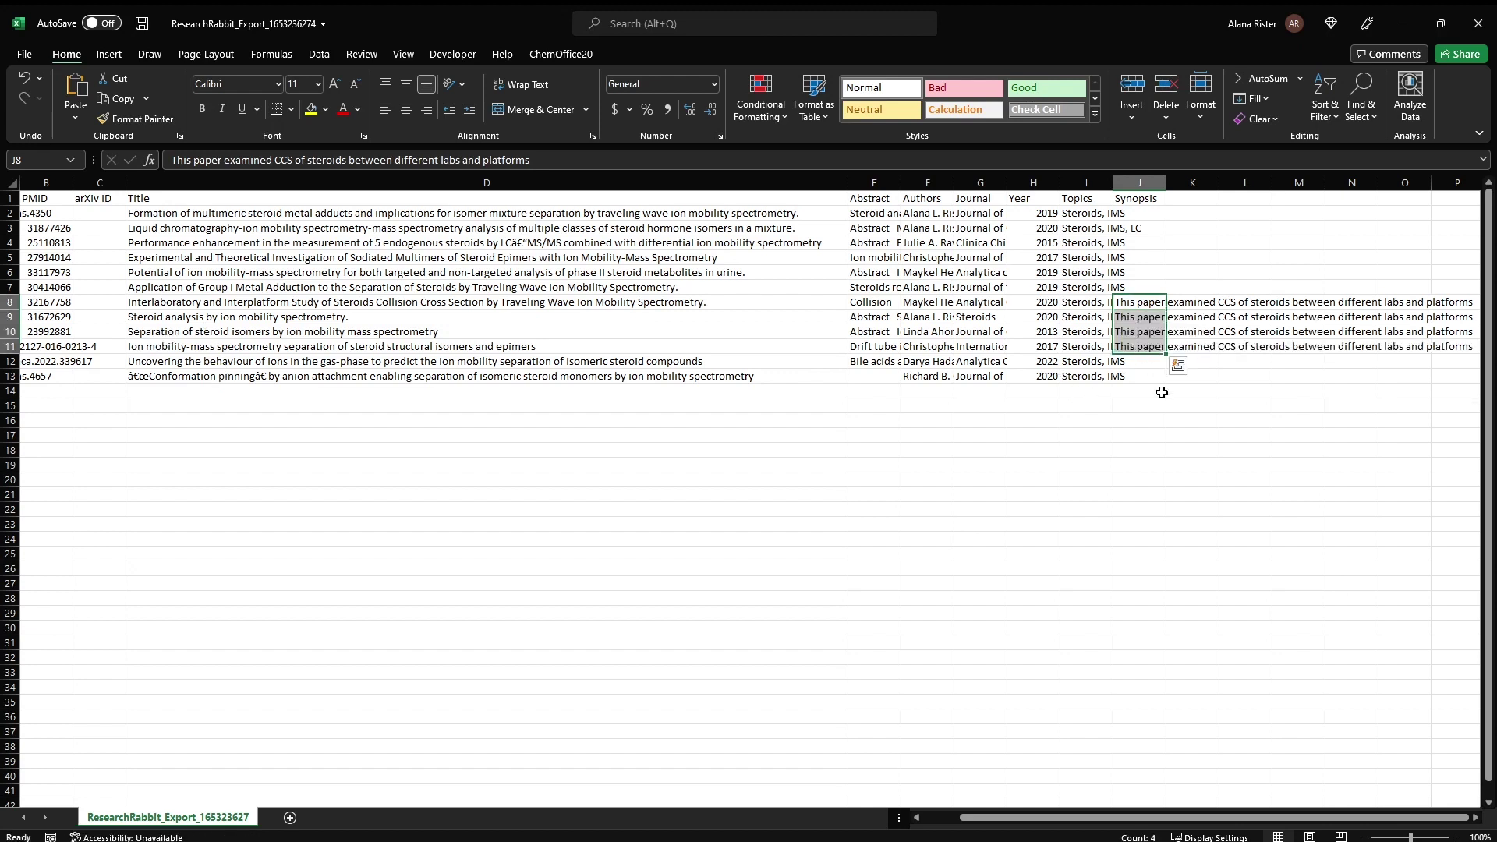
key("ctrl+z")
left_click(1136, 203)
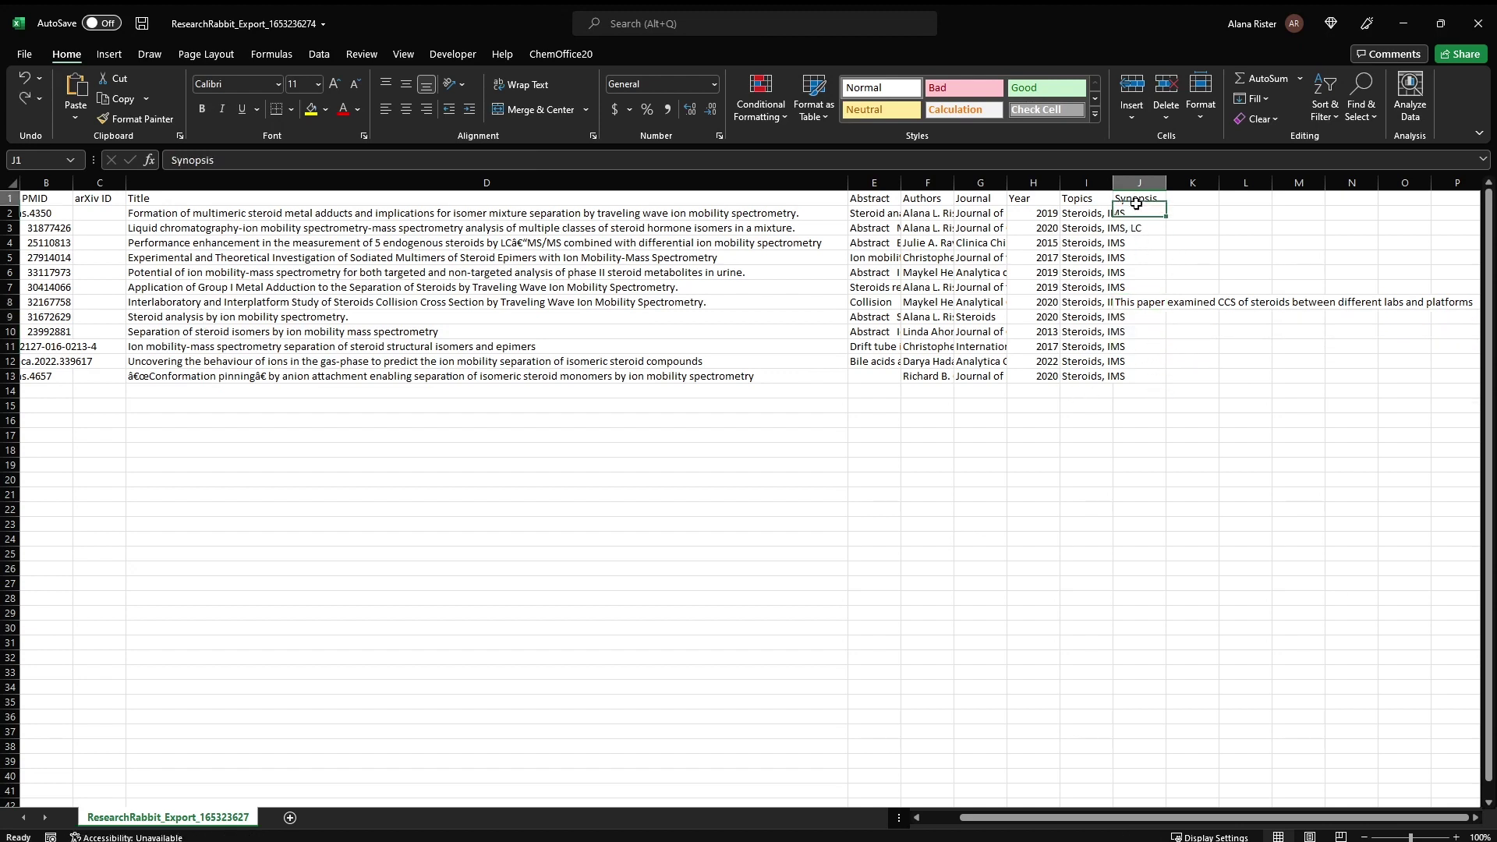
left_click_drag(1136, 203, 1139, 406)
left_click(1139, 405)
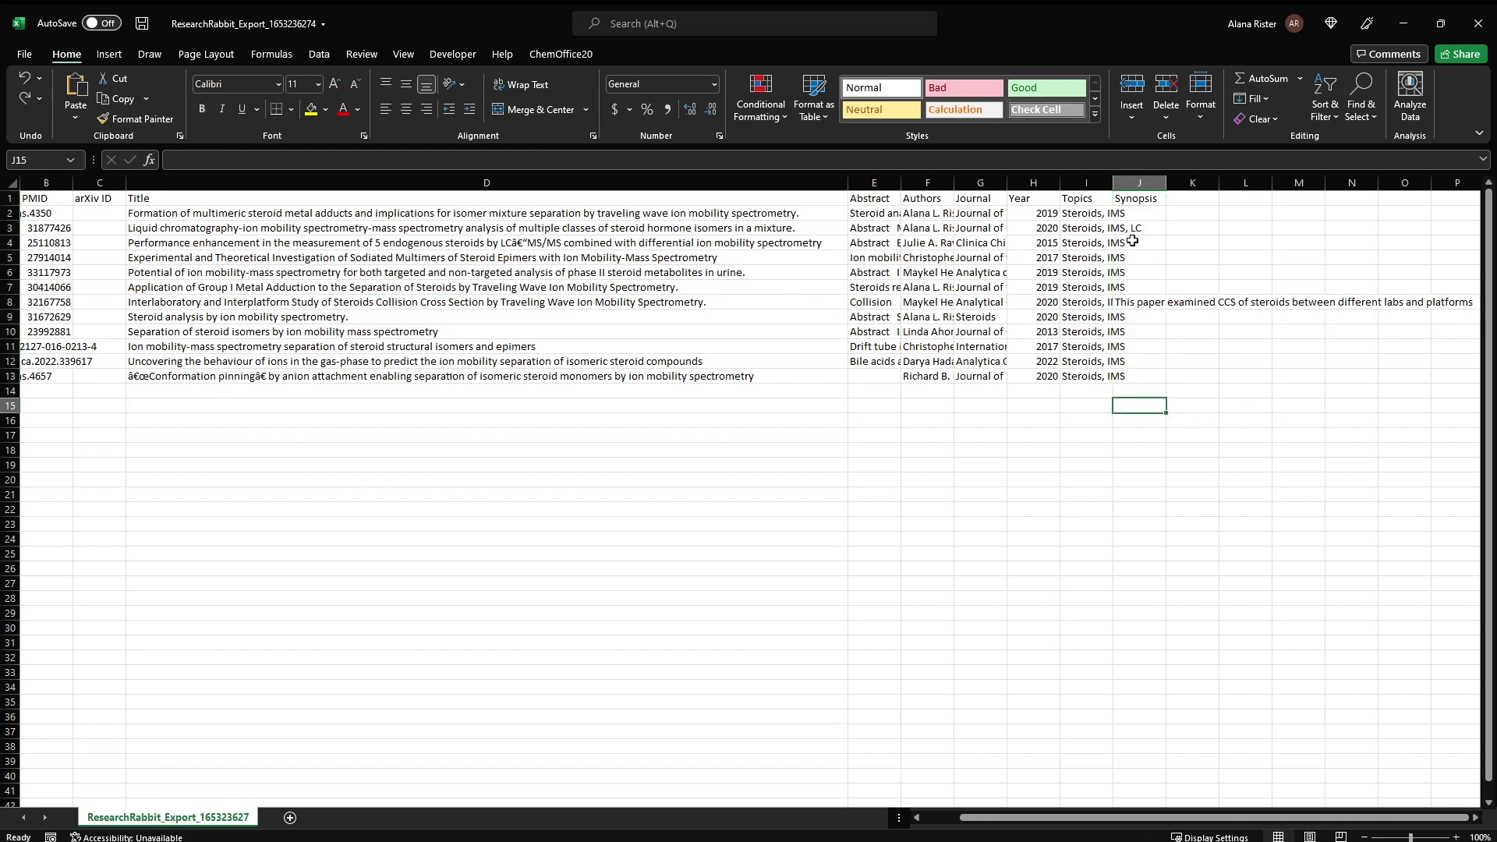
left_click(1143, 303)
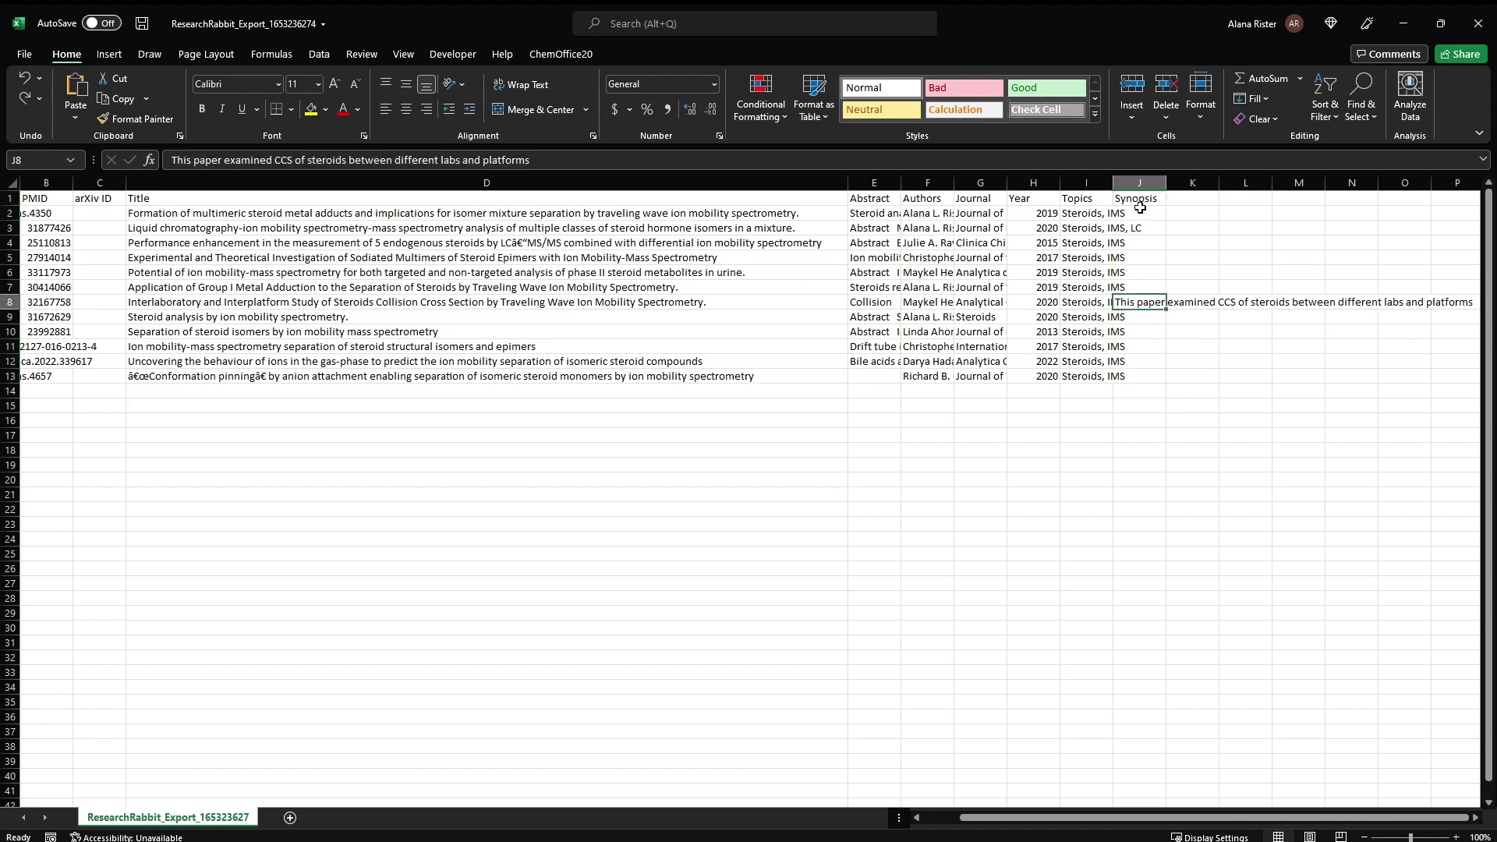
Step: Save the export, auto-fit column I to 'Steroids, IMS, LC', select I2:I6, and return to Notion
left_click(141, 23)
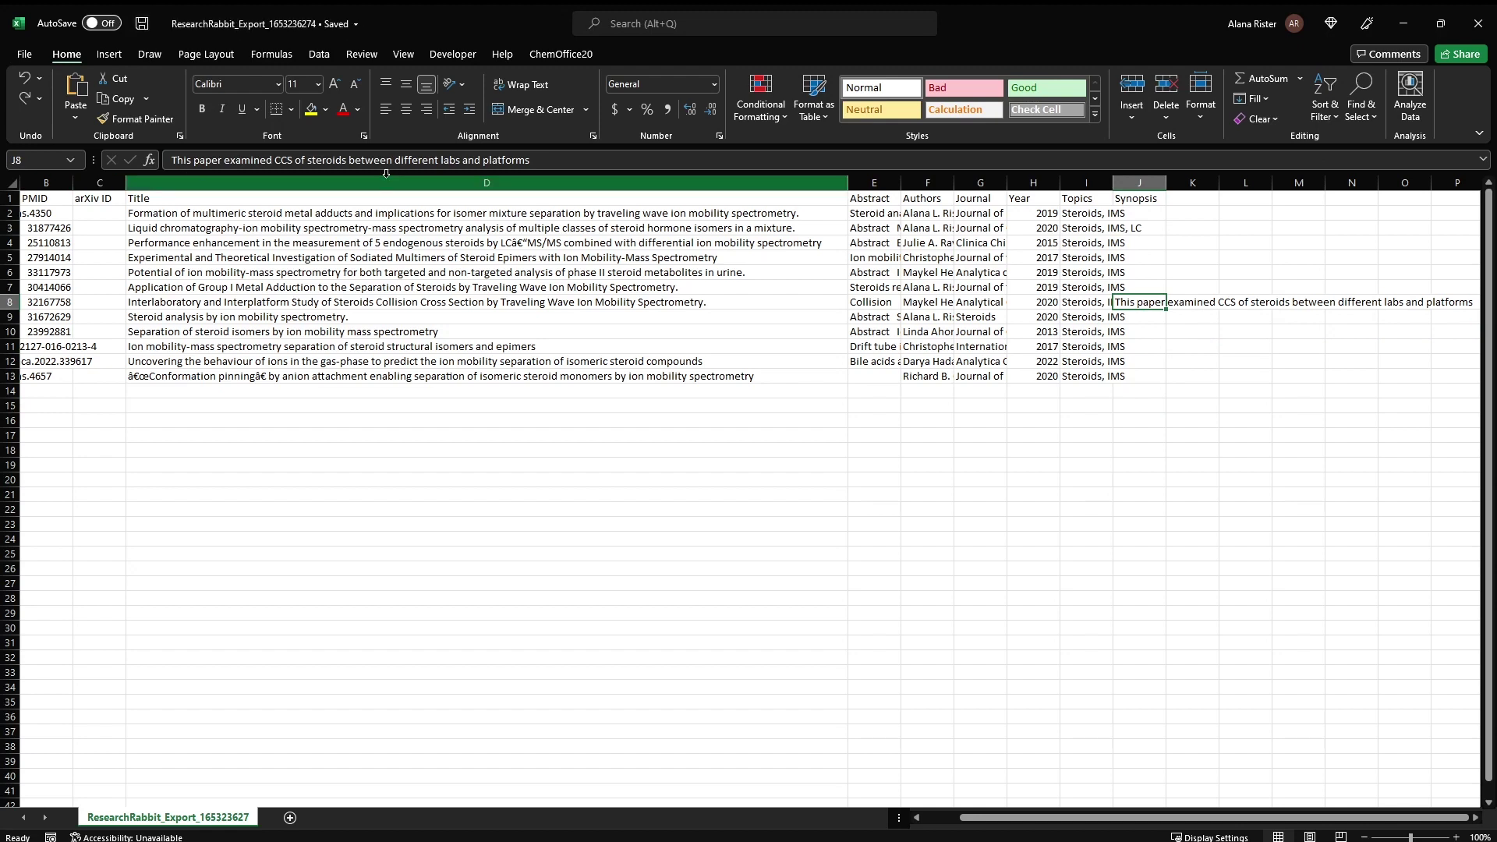
double_click(1112, 182)
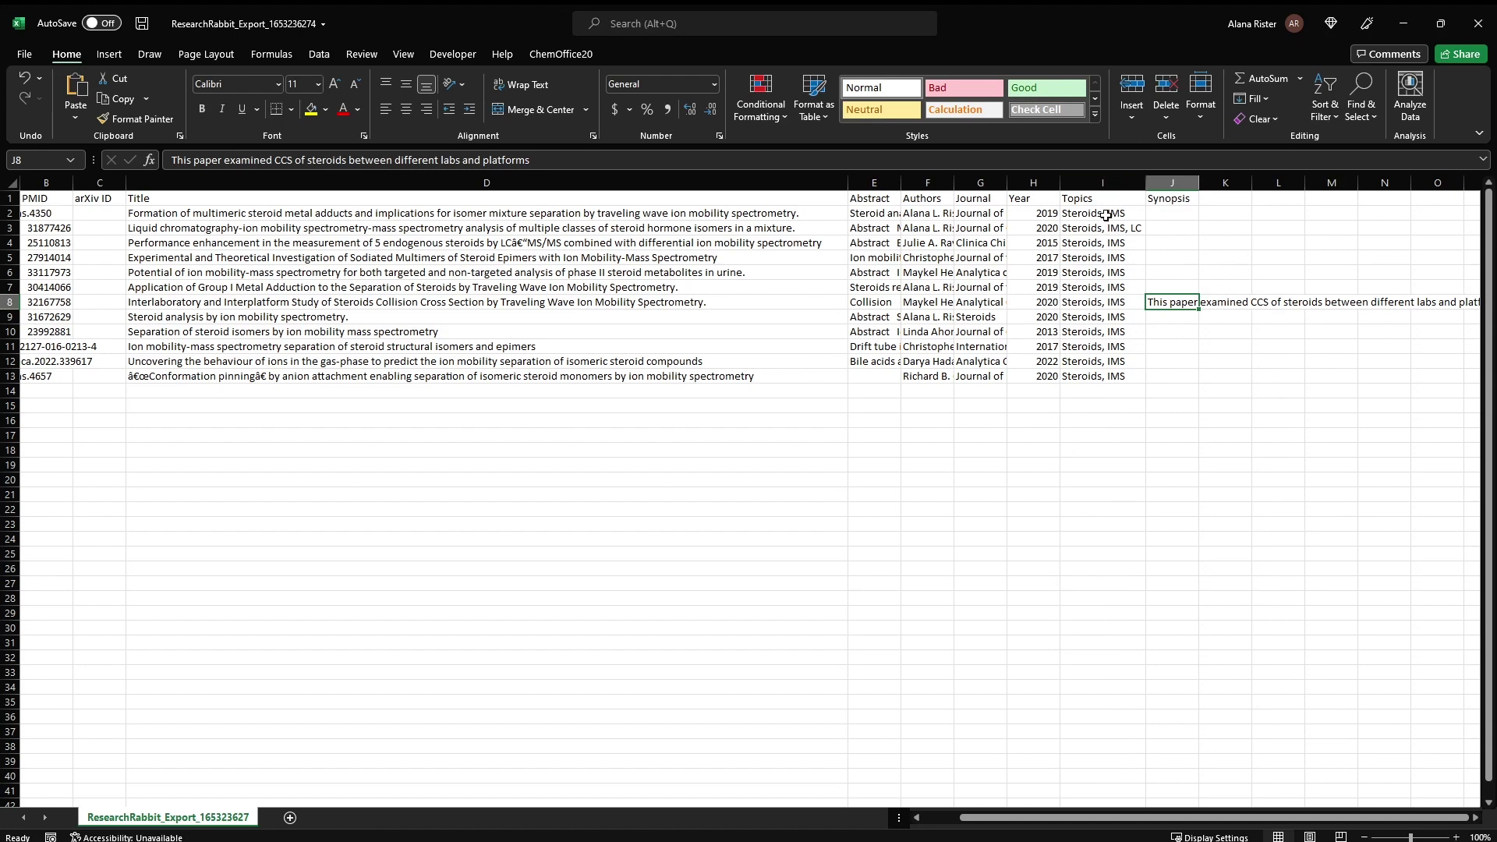
left_click_drag(1106, 215, 1160, 382)
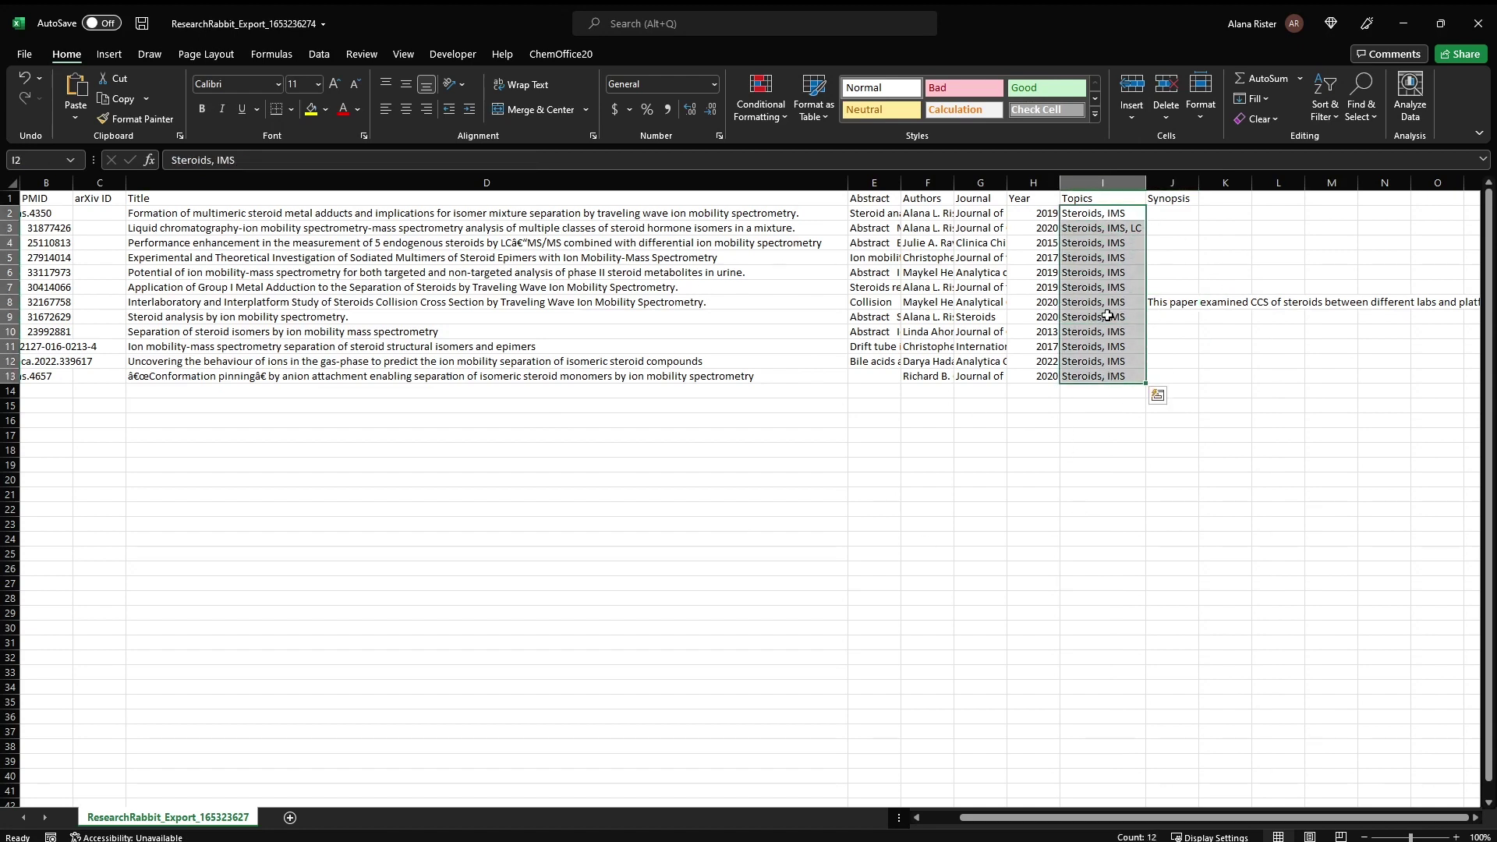
key("shift+BackSpace")
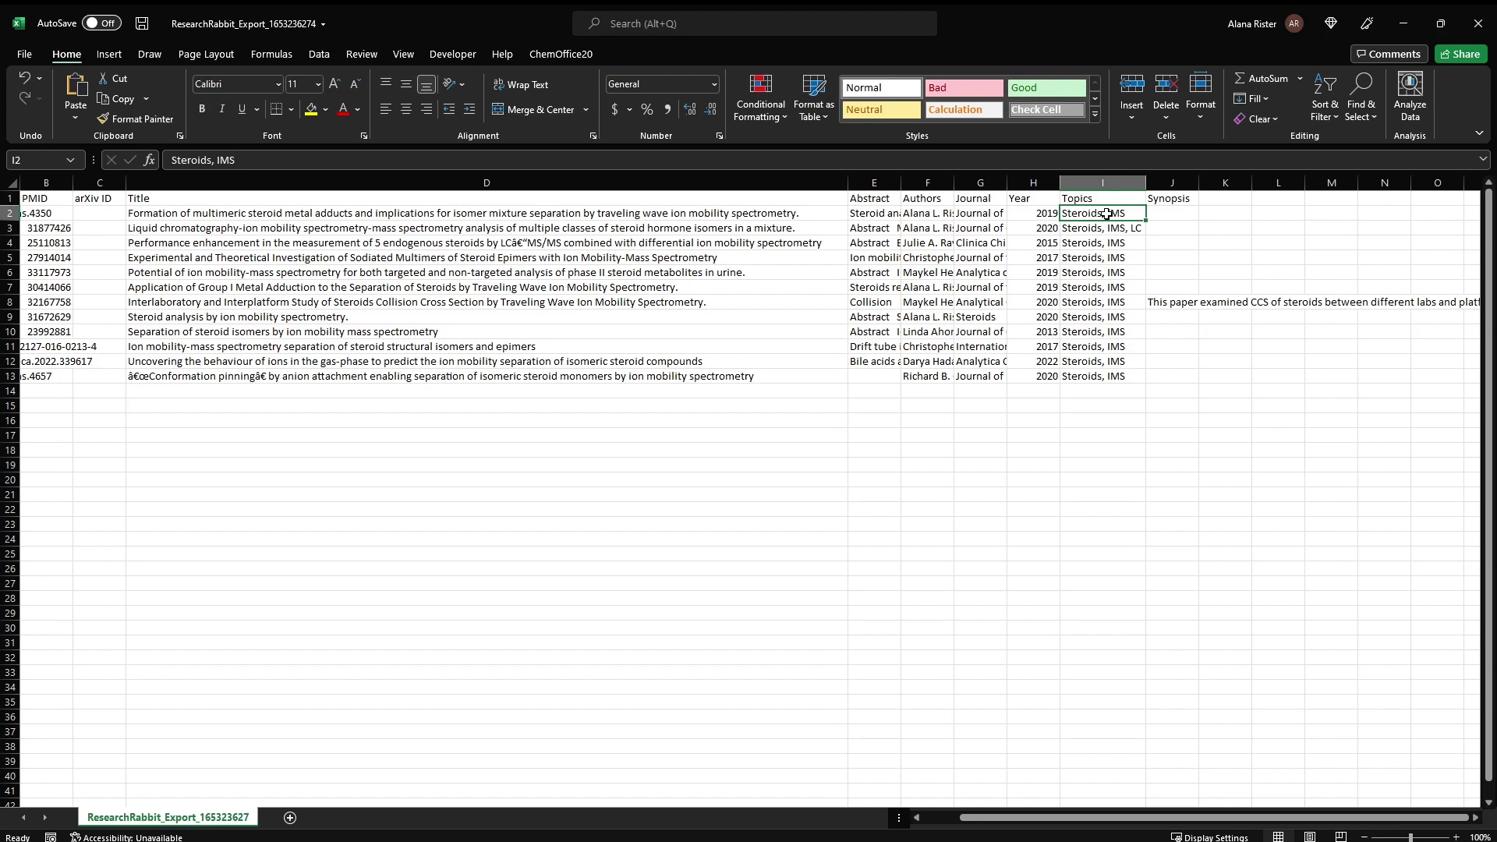
left_click_drag(1107, 215, 1114, 274)
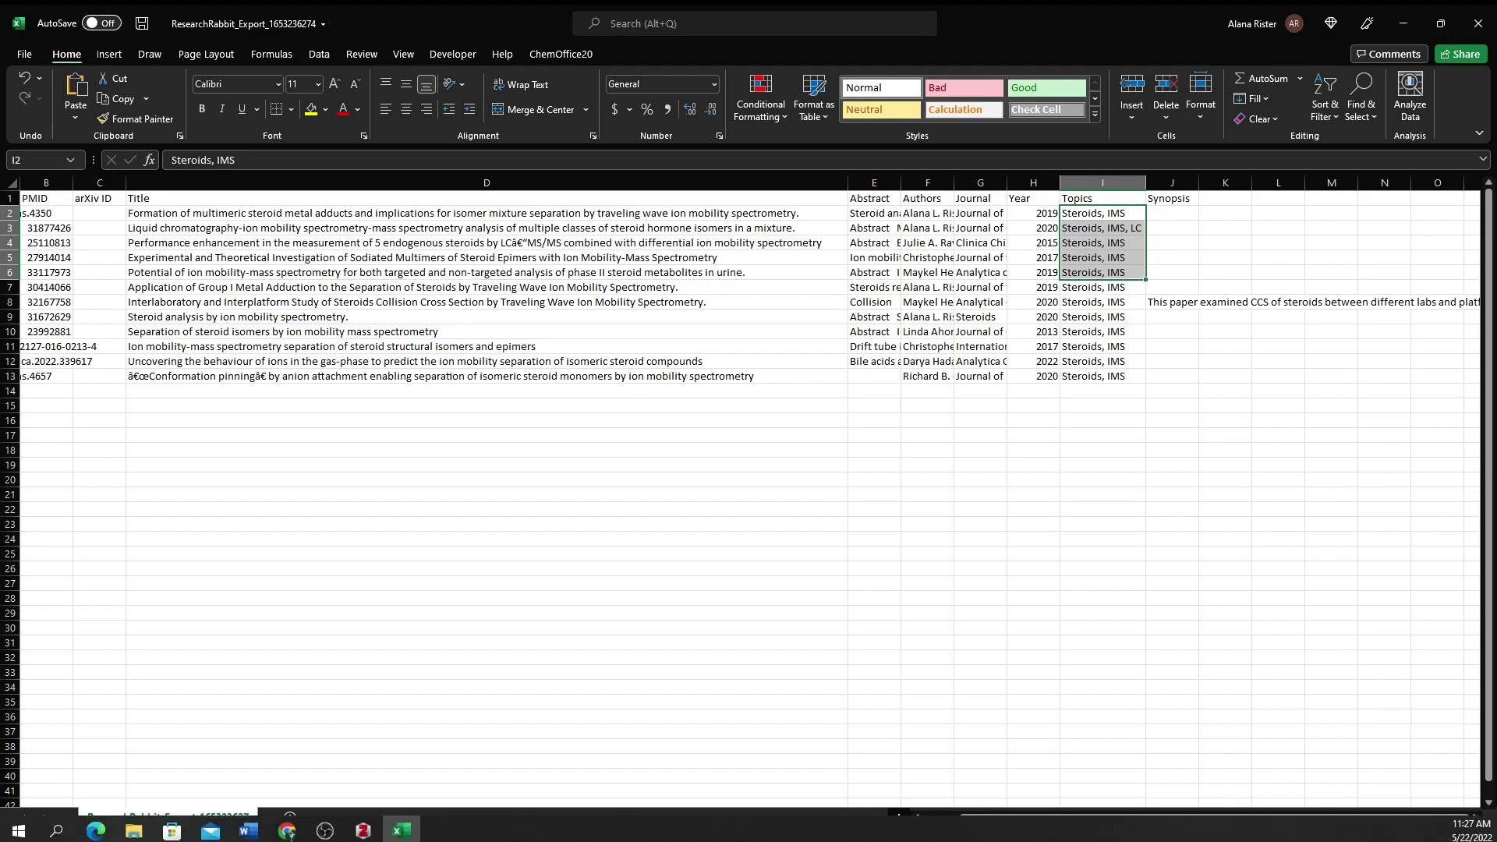
left_click(289, 831)
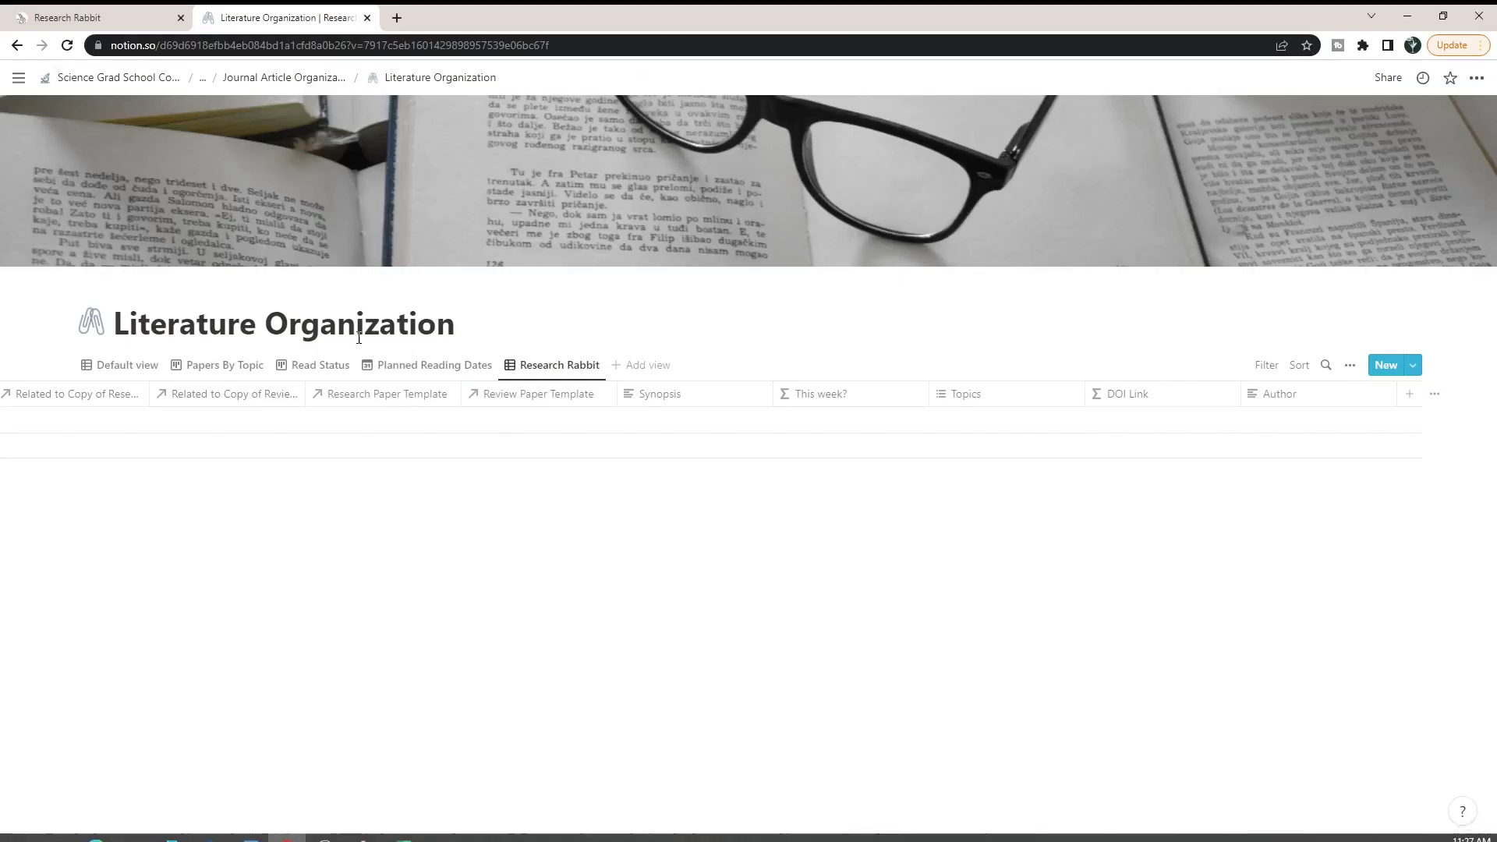
Step: Add Steroids, IMS and LC as new options of the Topics multi-select property
left_click(1348, 365)
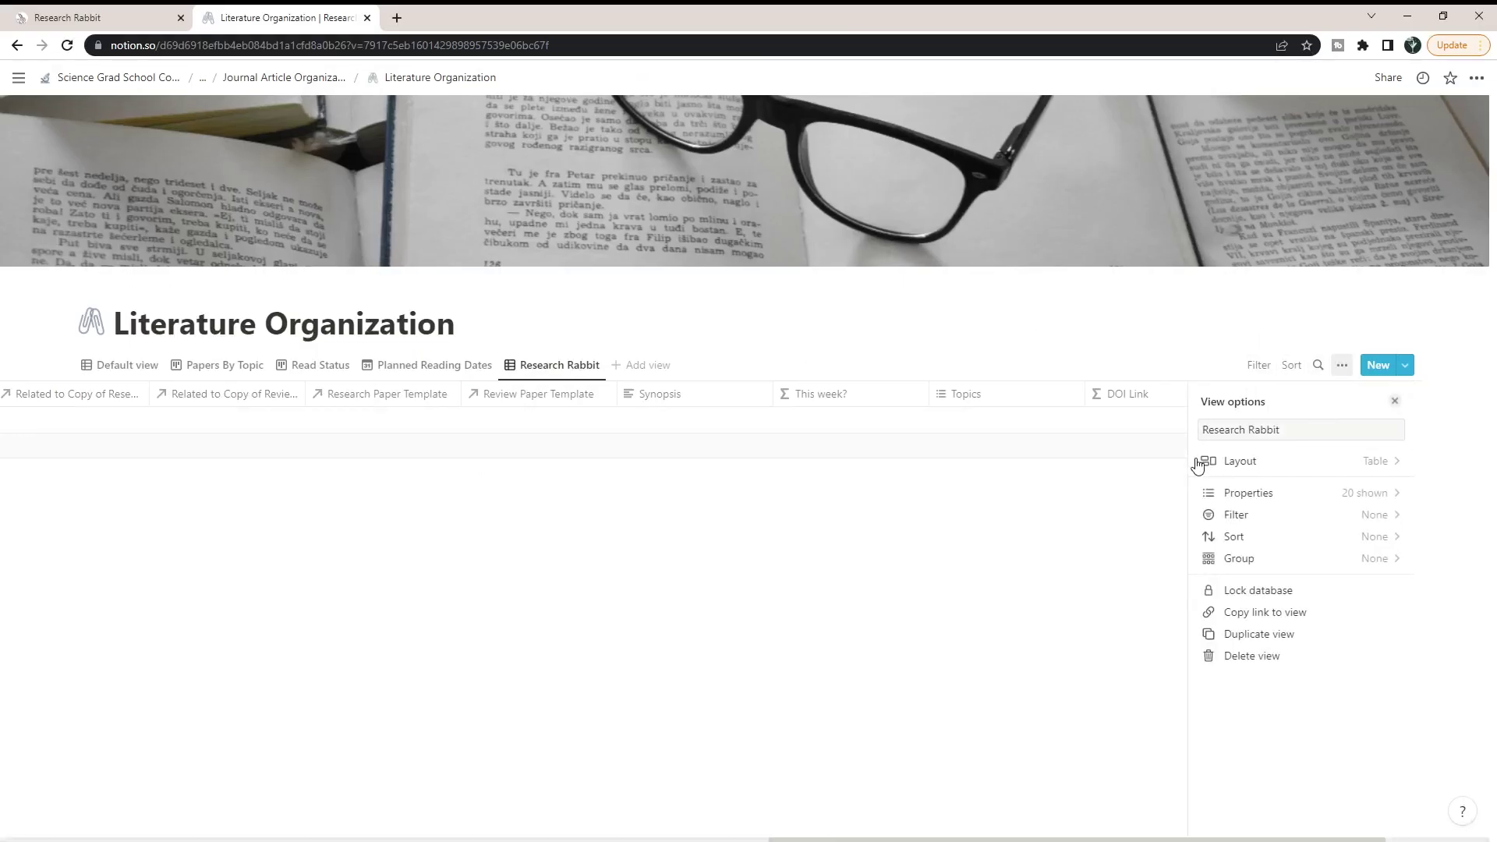
left_click(872, 694)
left_click(996, 401)
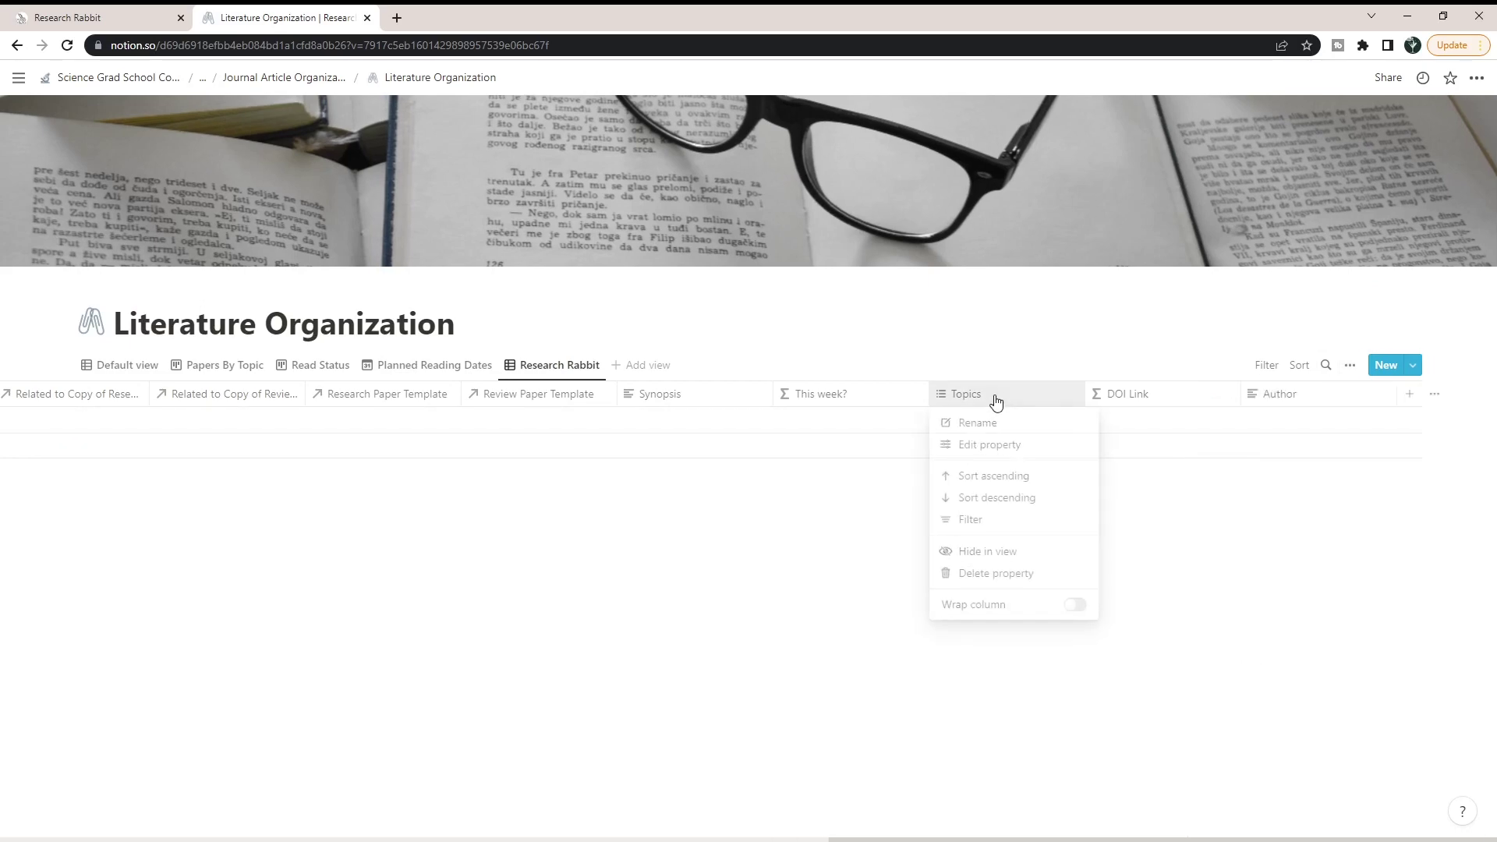
left_click(982, 444)
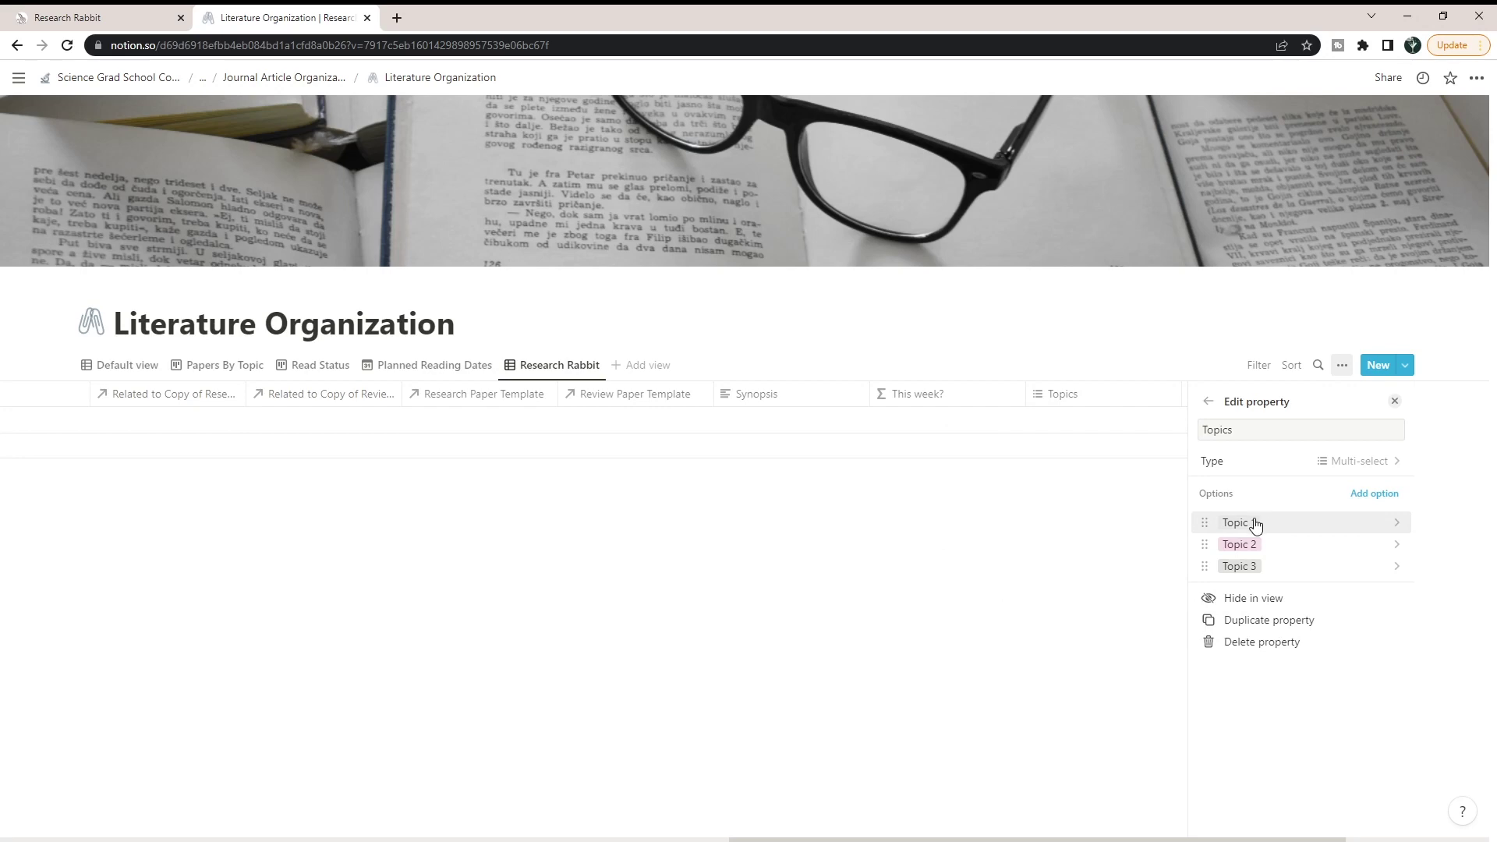
left_click(1363, 493)
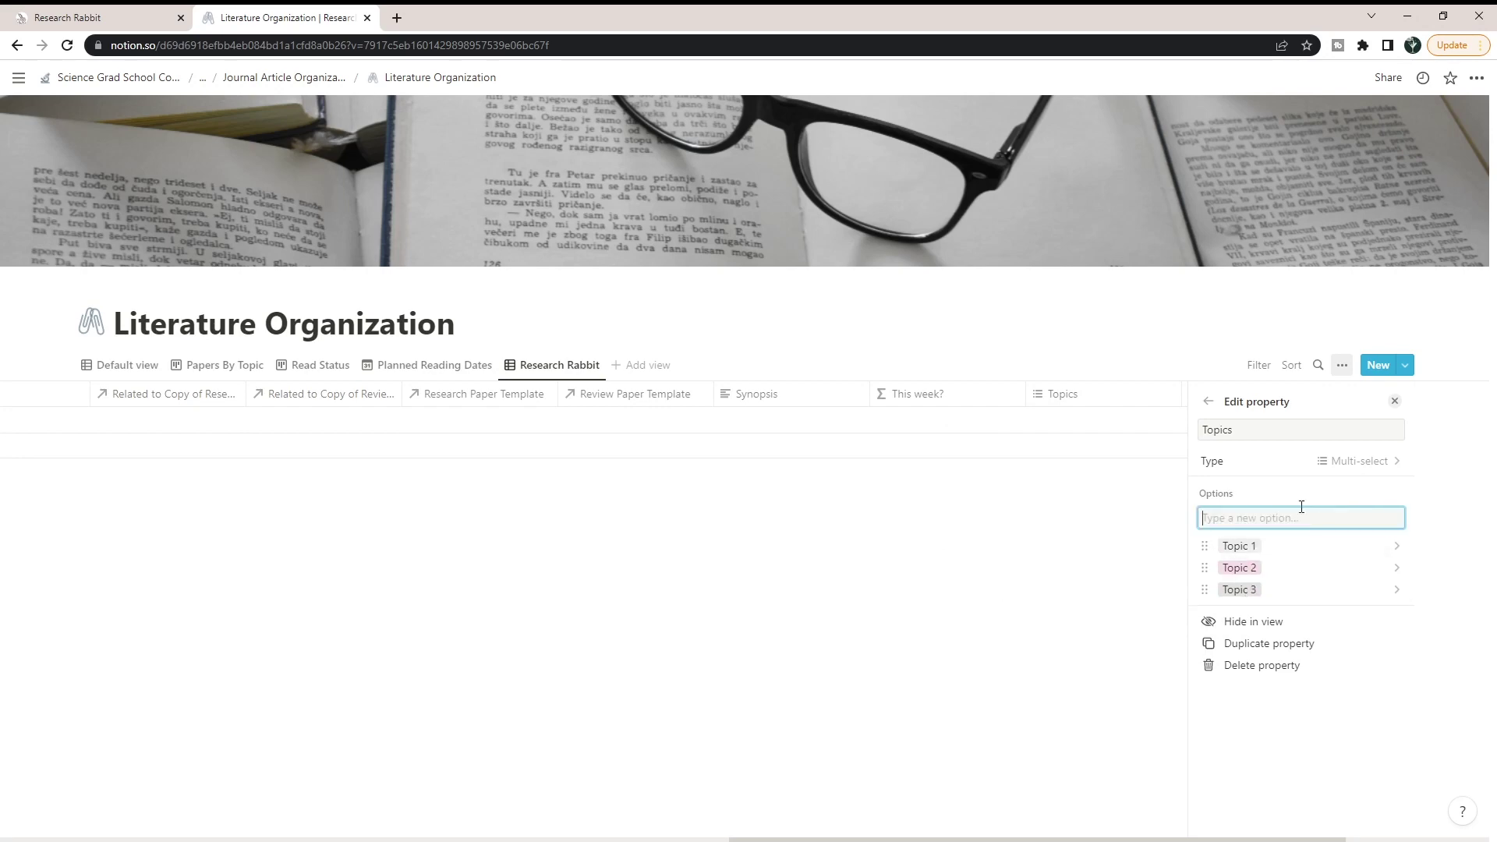
type("Steroids")
key("Return")
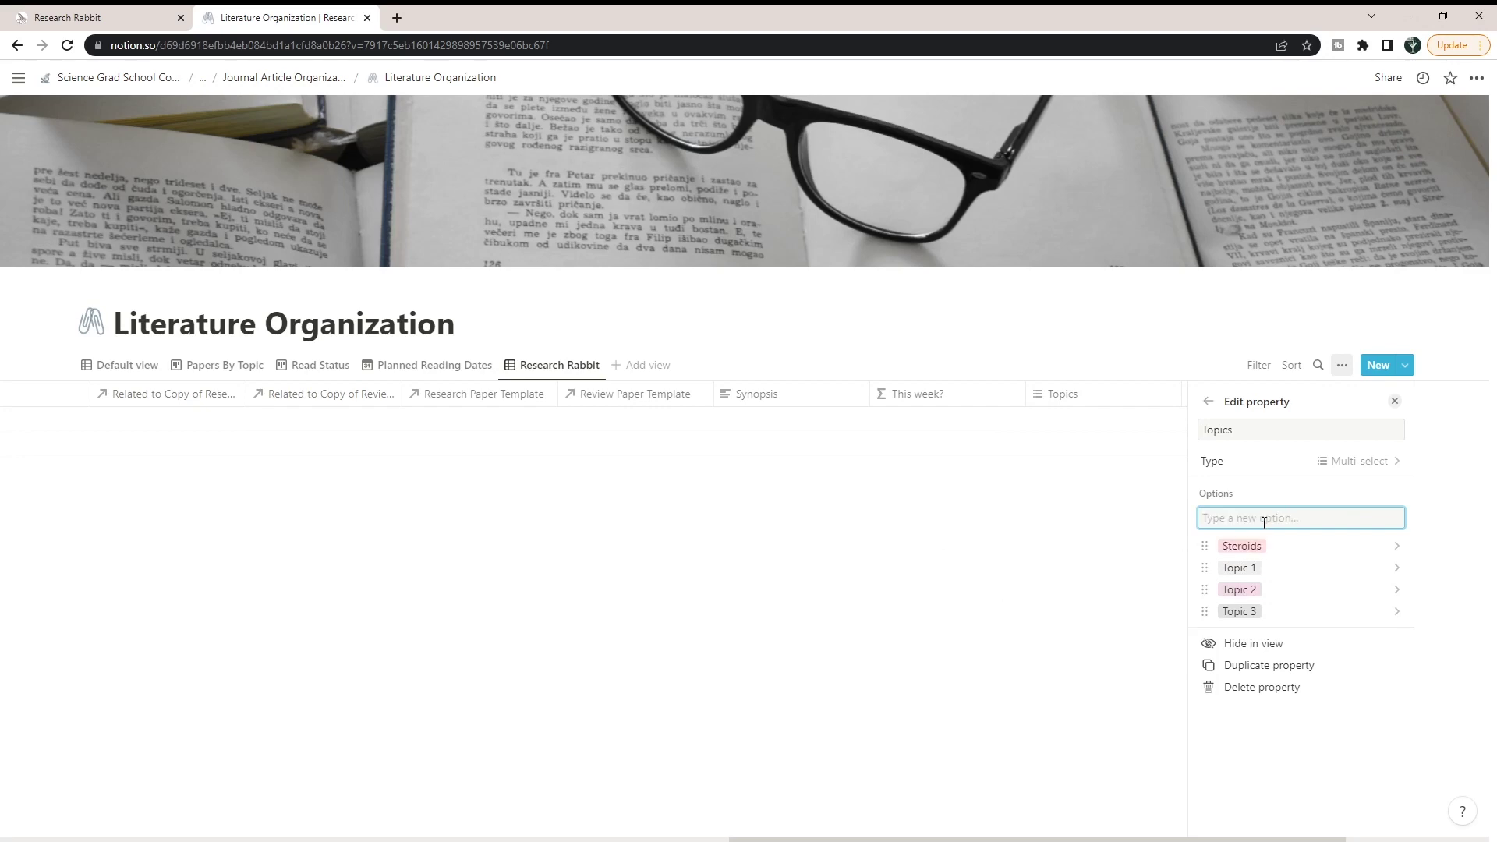
type("IMS")
key("Return")
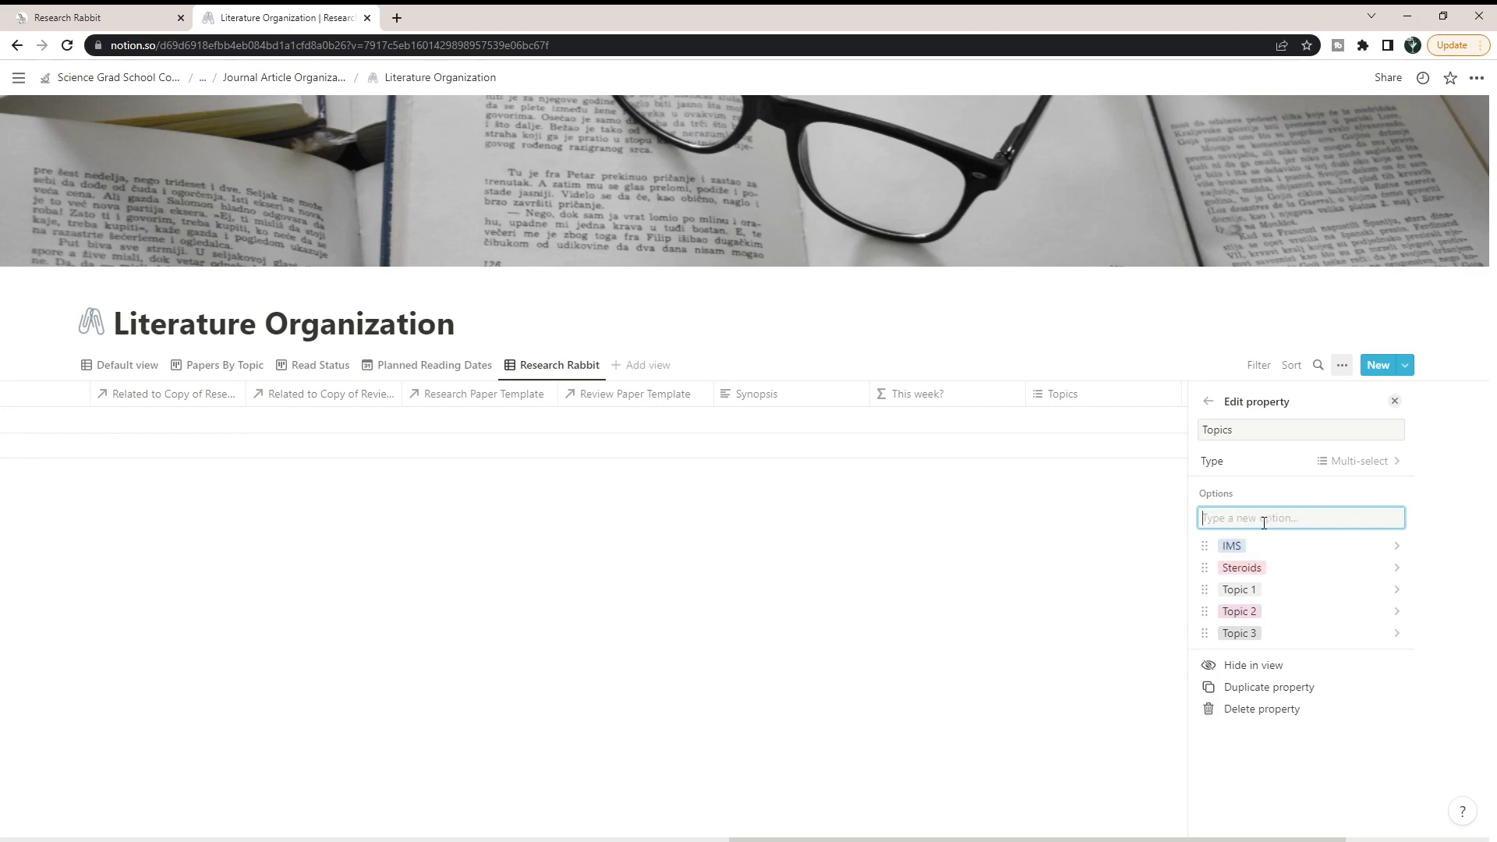
type("LC")
key("Return")
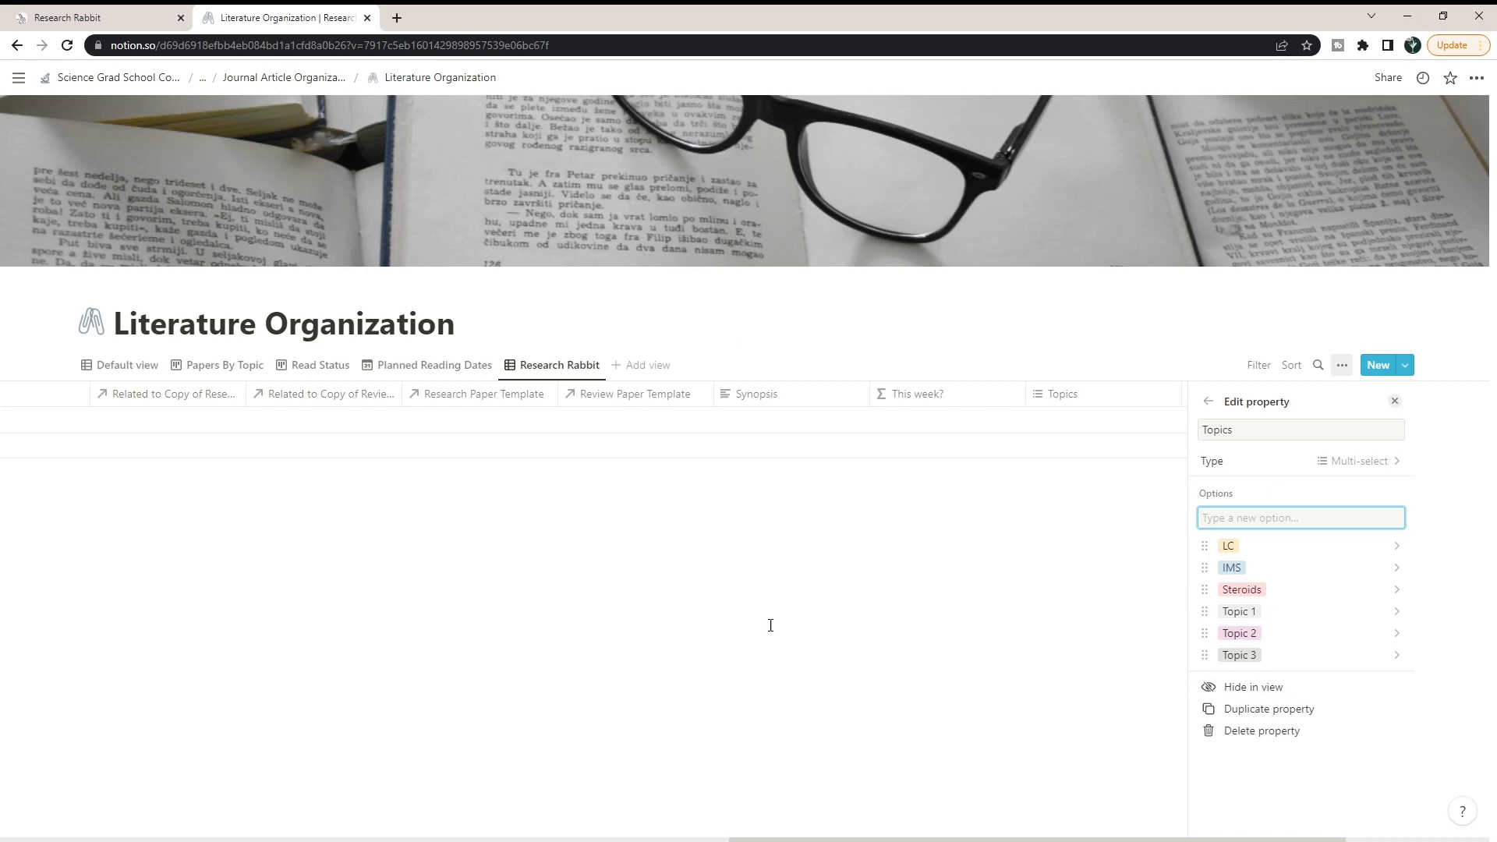
left_click(794, 617)
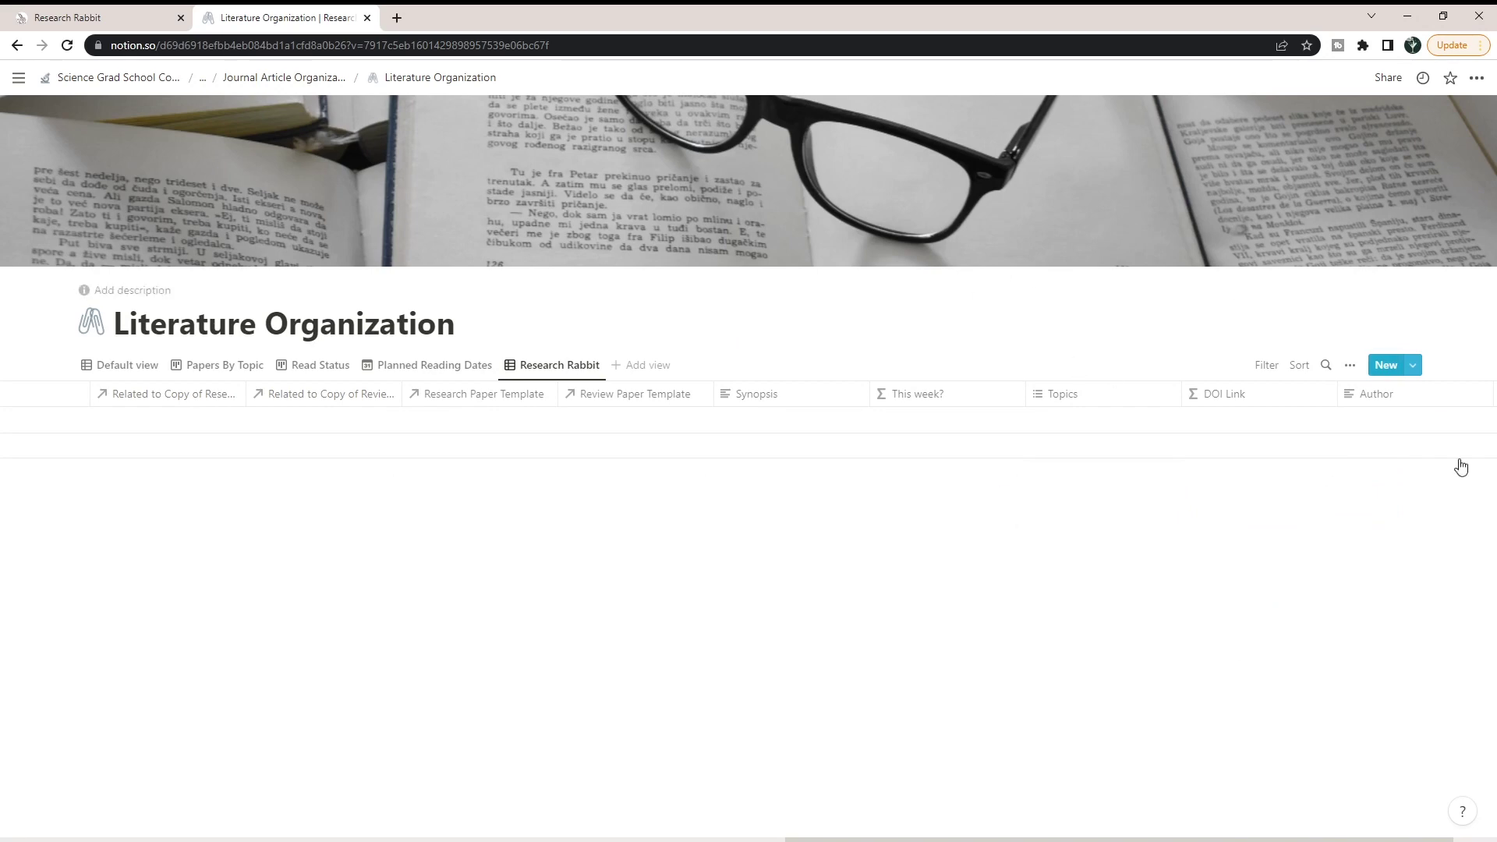
scroll(577, 772, "left", 10)
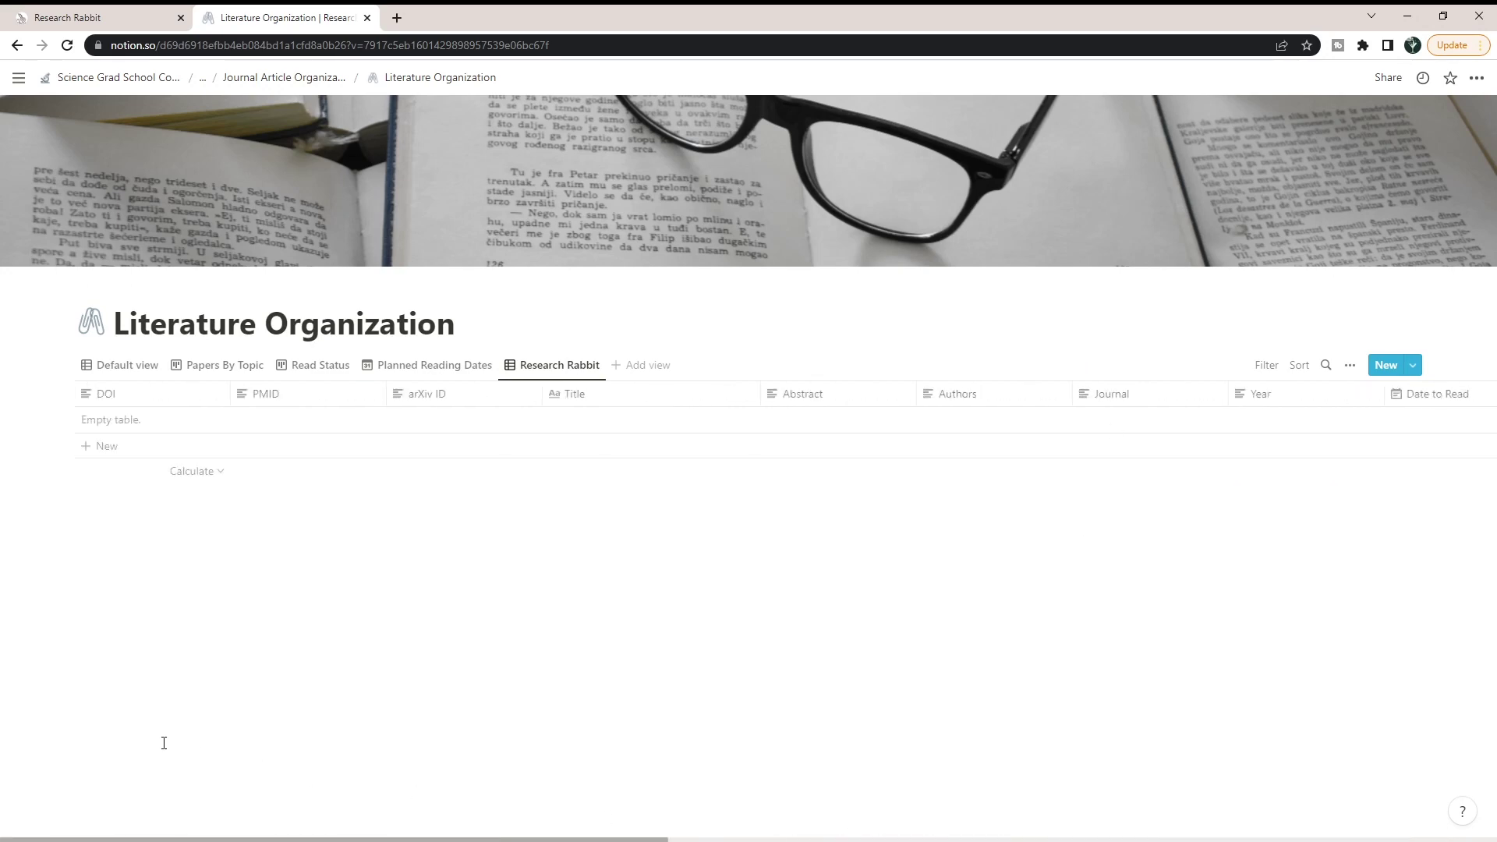
left_click(1477, 77)
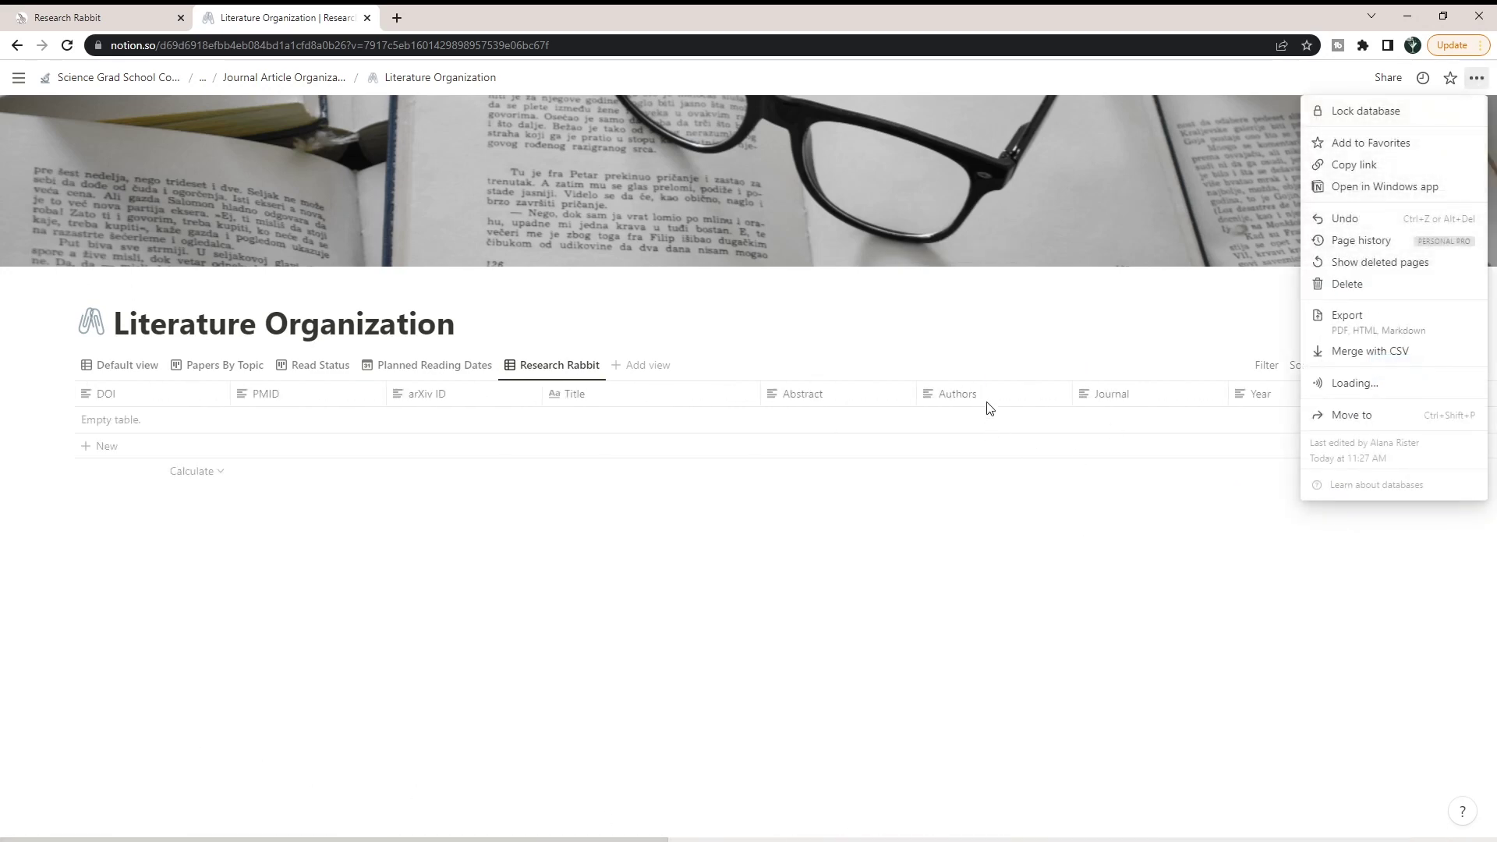
left_click(1375, 357)
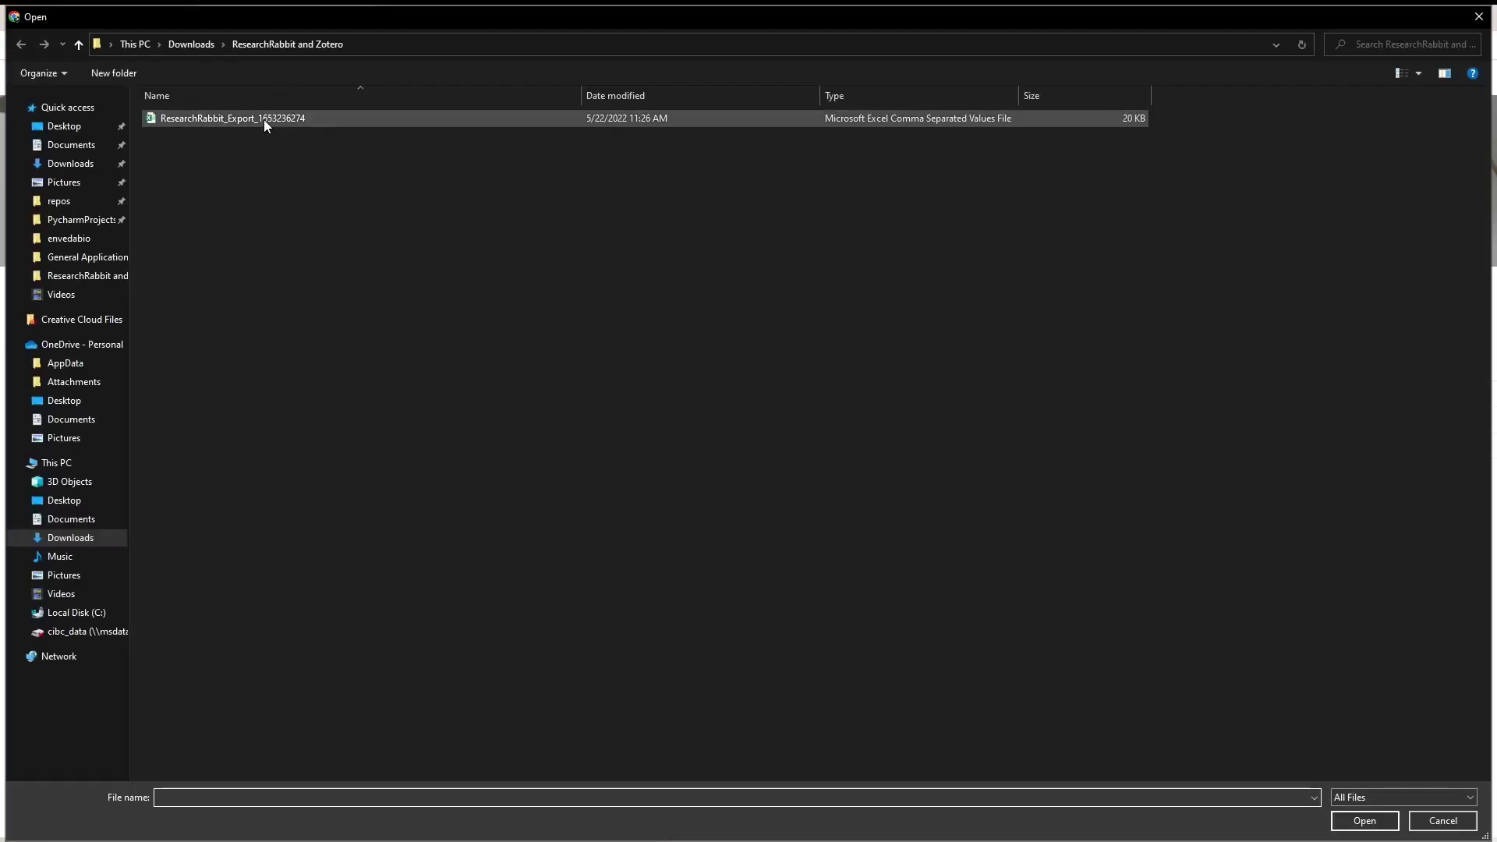
left_click(263, 119)
left_click(1370, 822)
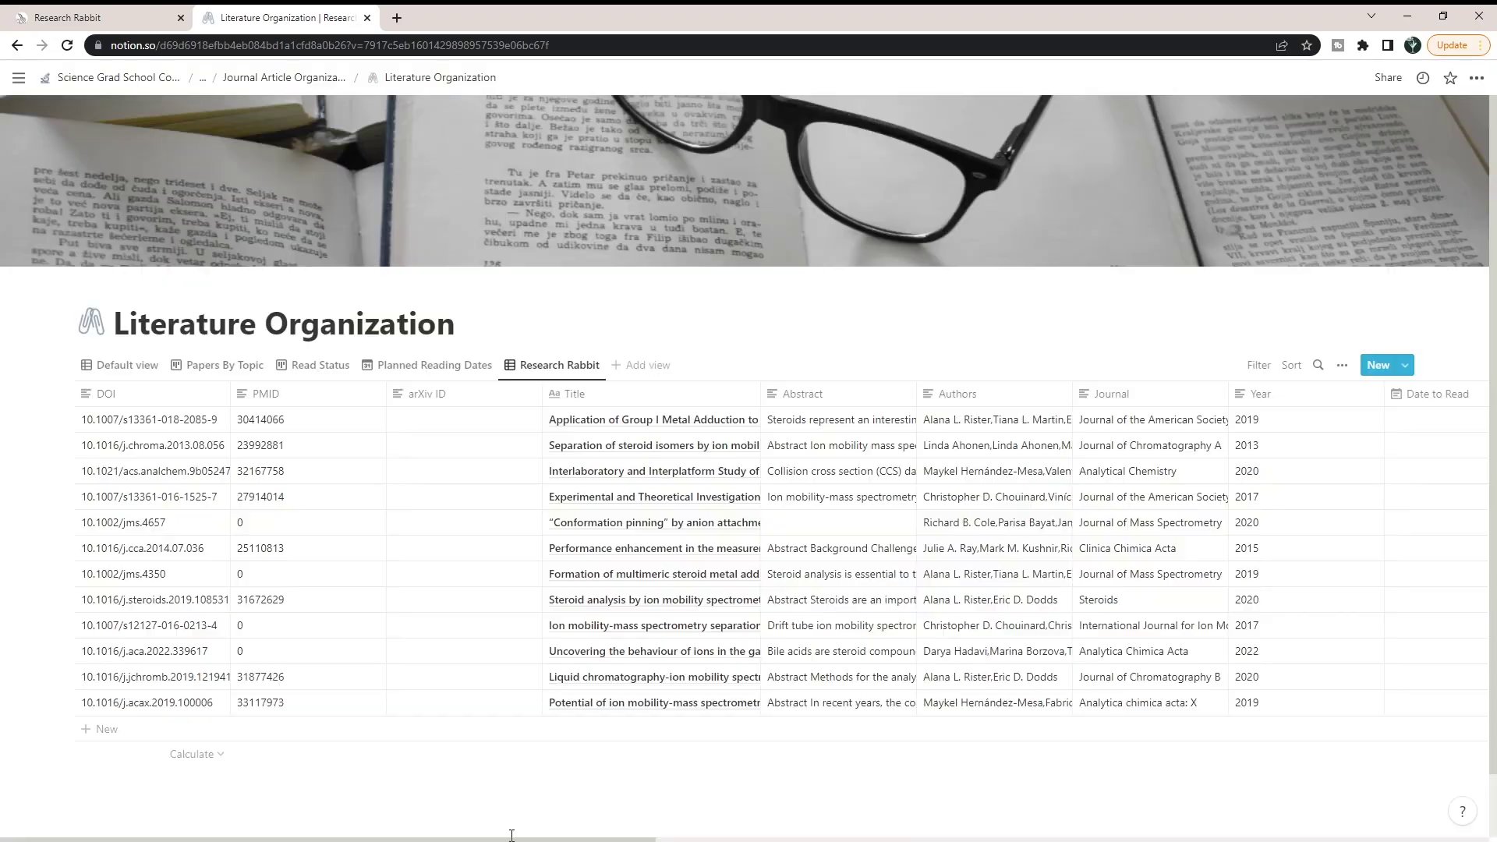
Step: Scroll across the reimported table to review its 12 papers and topic tags
left_click_drag(510, 836, 1366, 836)
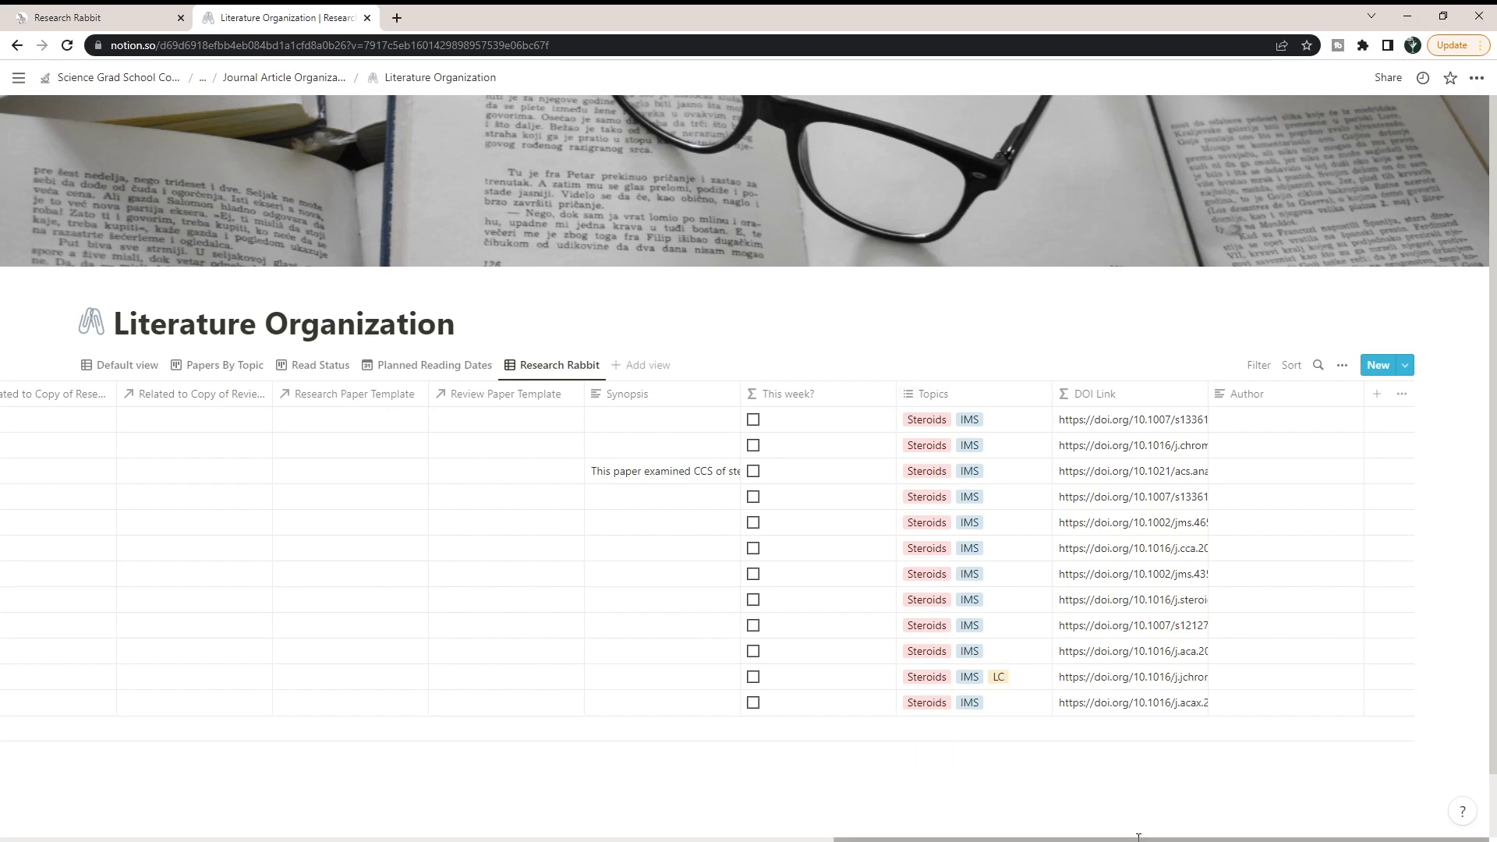
left_click_drag(1136, 839, 227, 791)
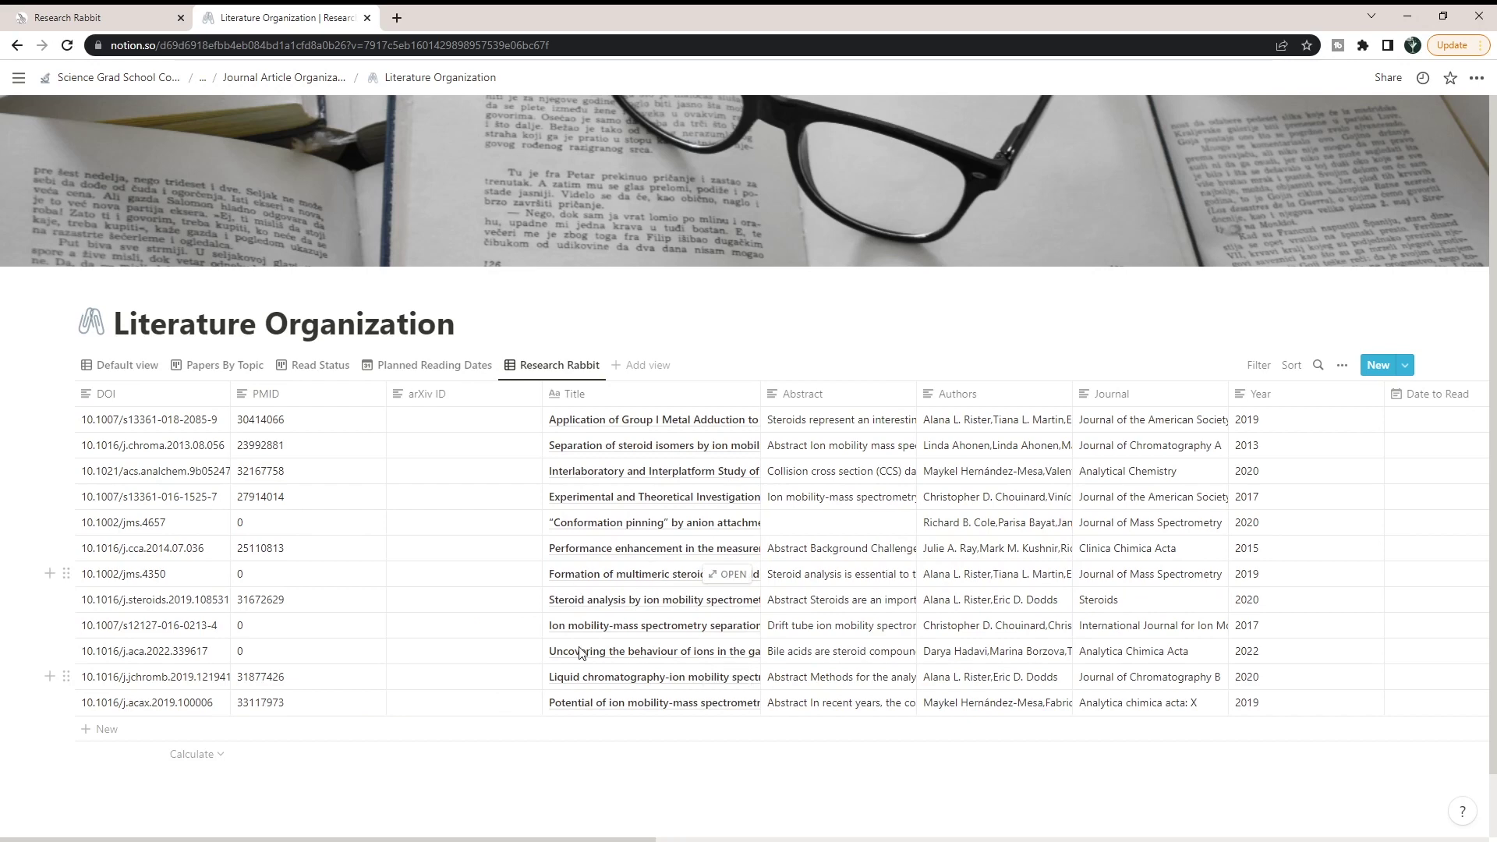
left_click_drag(546, 838, 1054, 838)
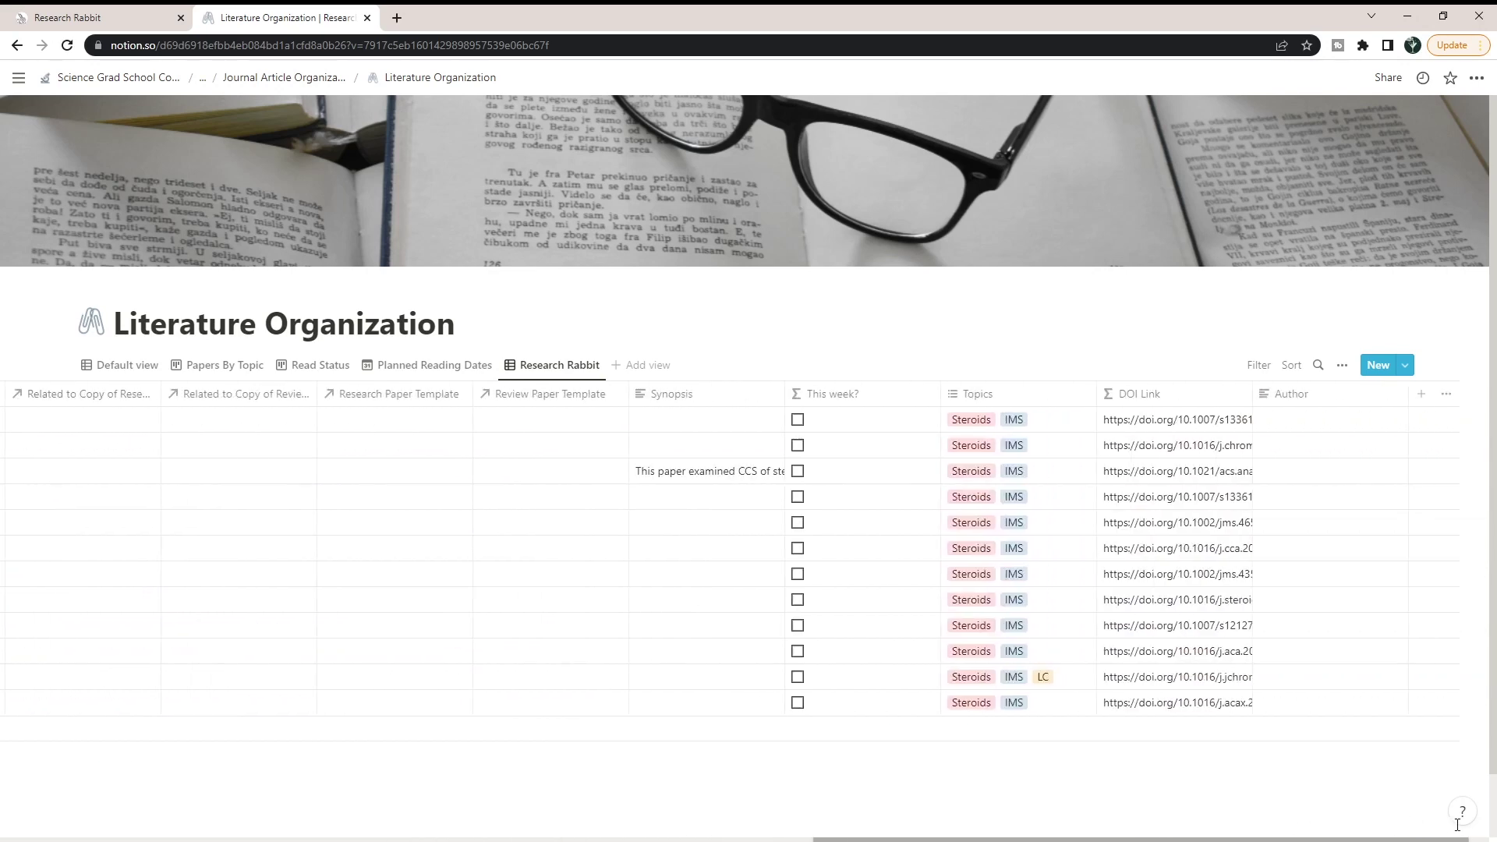
scroll(1227, 461, "right", 1)
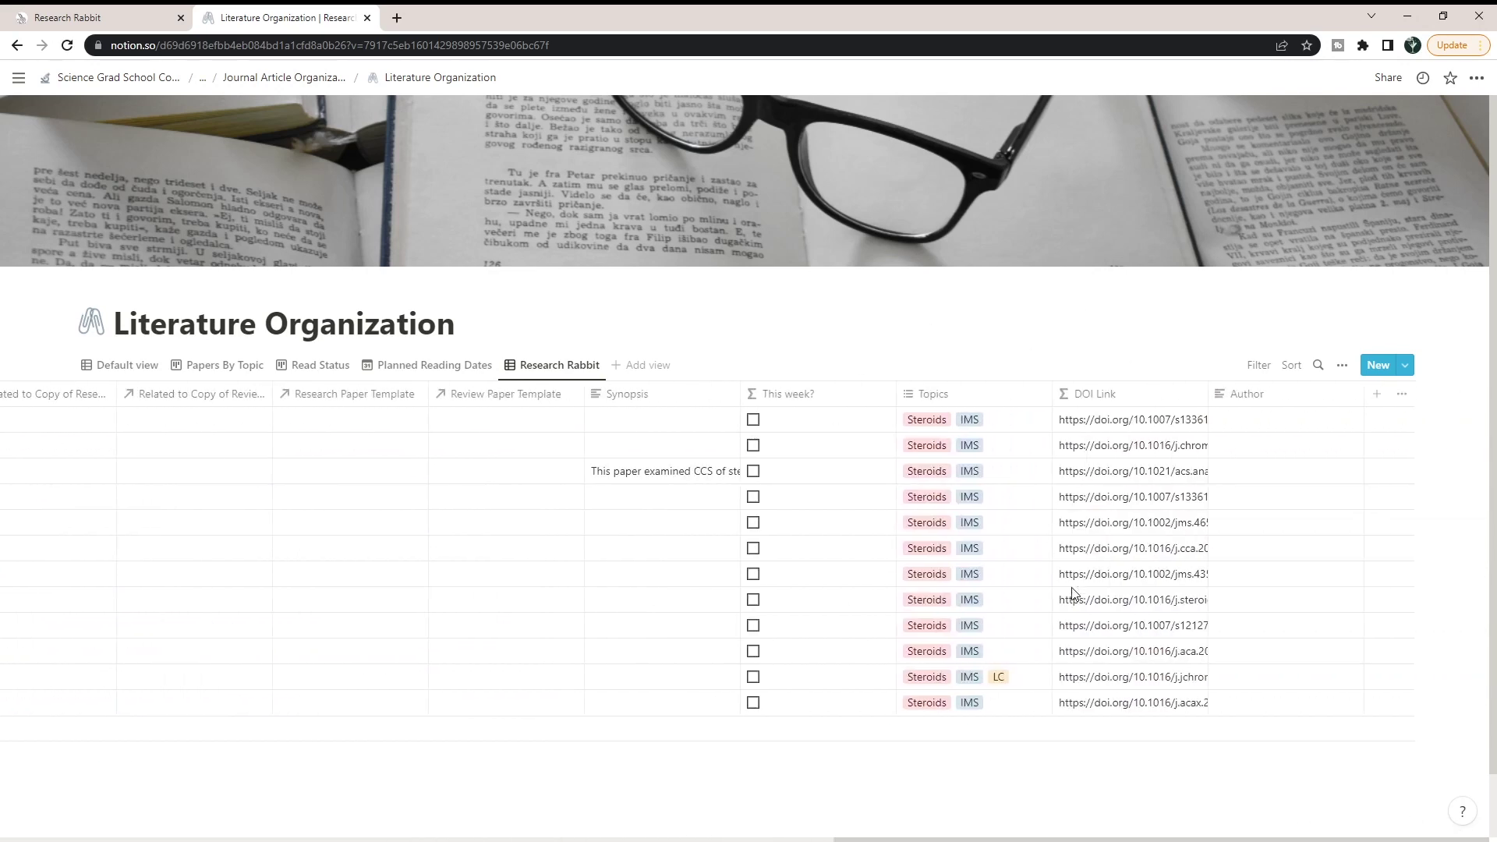
scroll(885, 802, "left", 2)
scroll(885, 802, "right", 2)
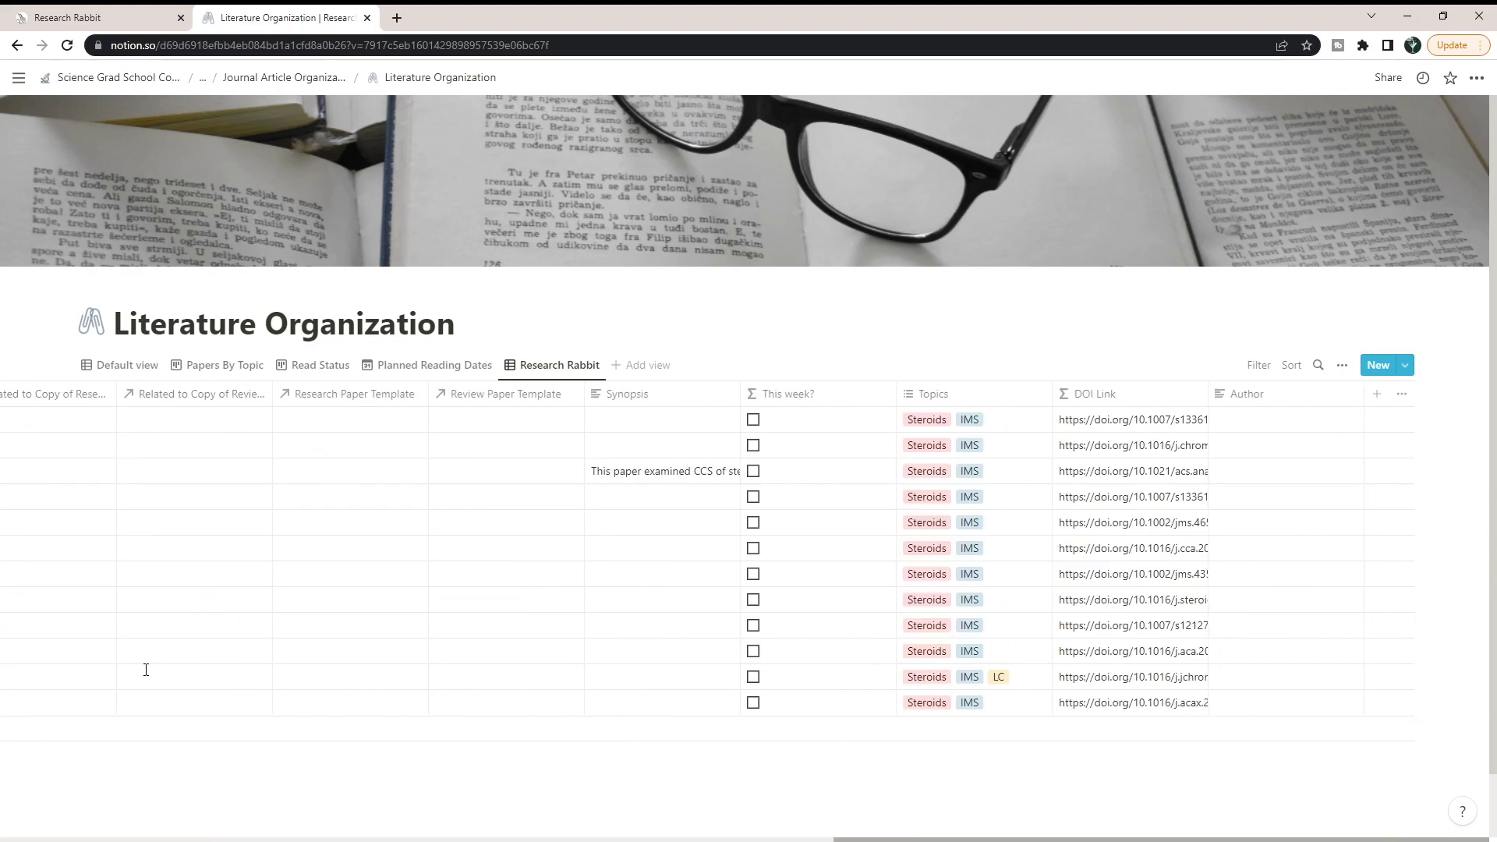
scroll(146, 670, "left", 10)
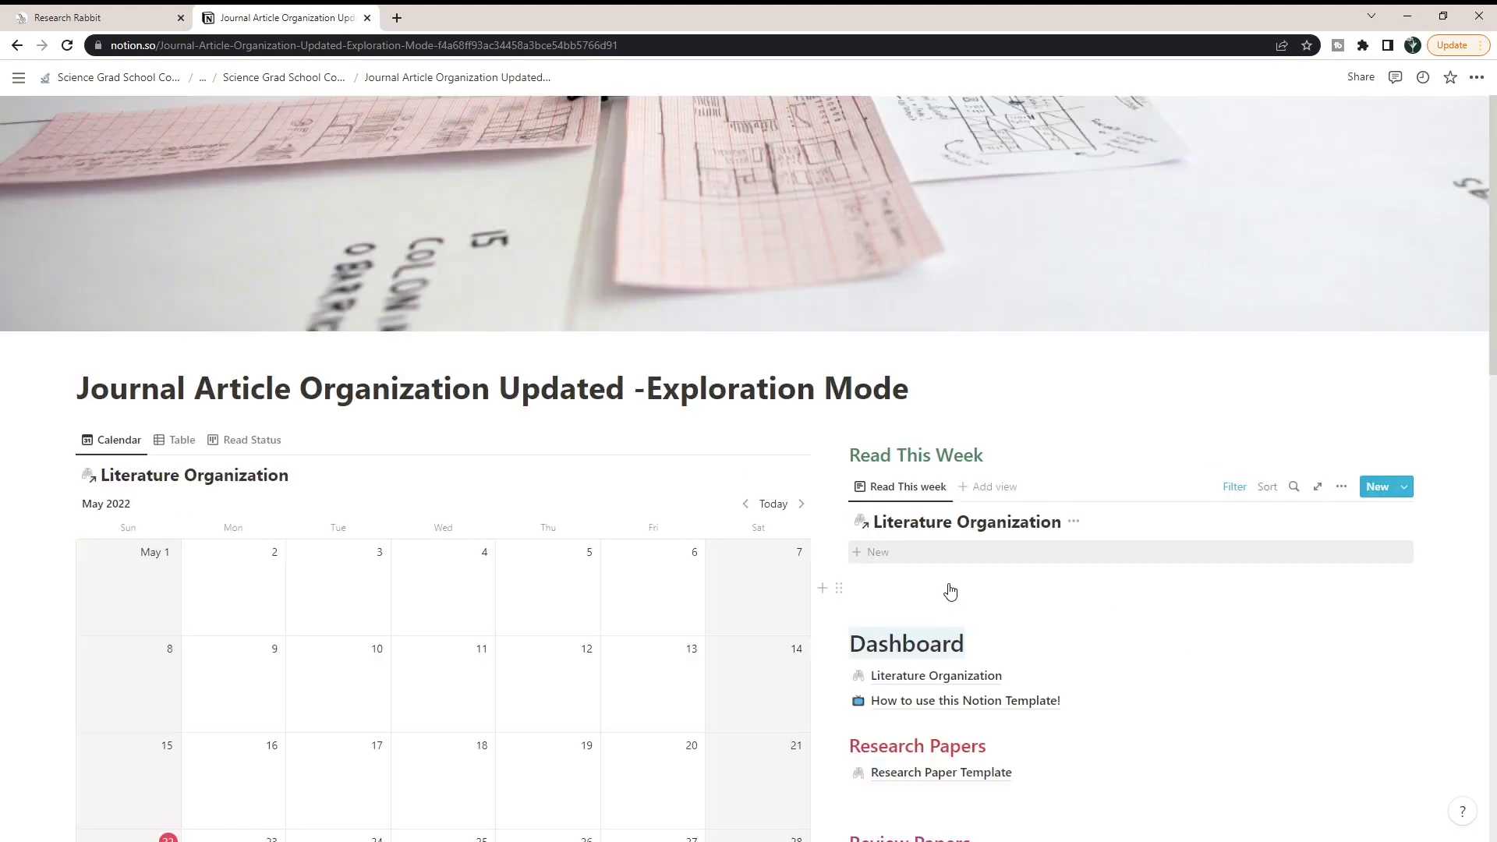
scroll(889, 521, "down", 10)
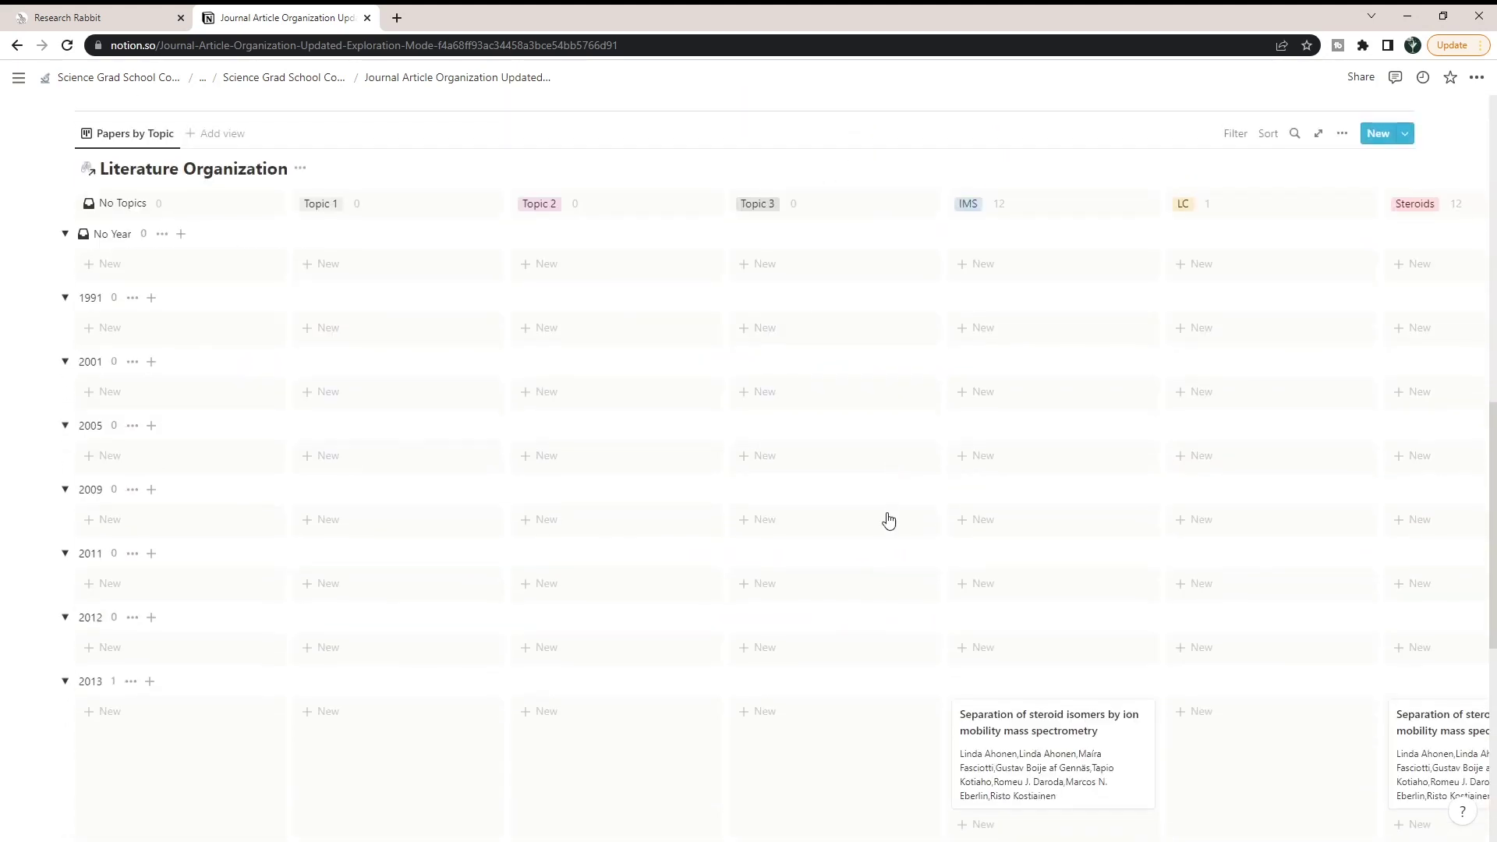
scroll(889, 520, "down", 1)
scroll(582, 611, "up", 4)
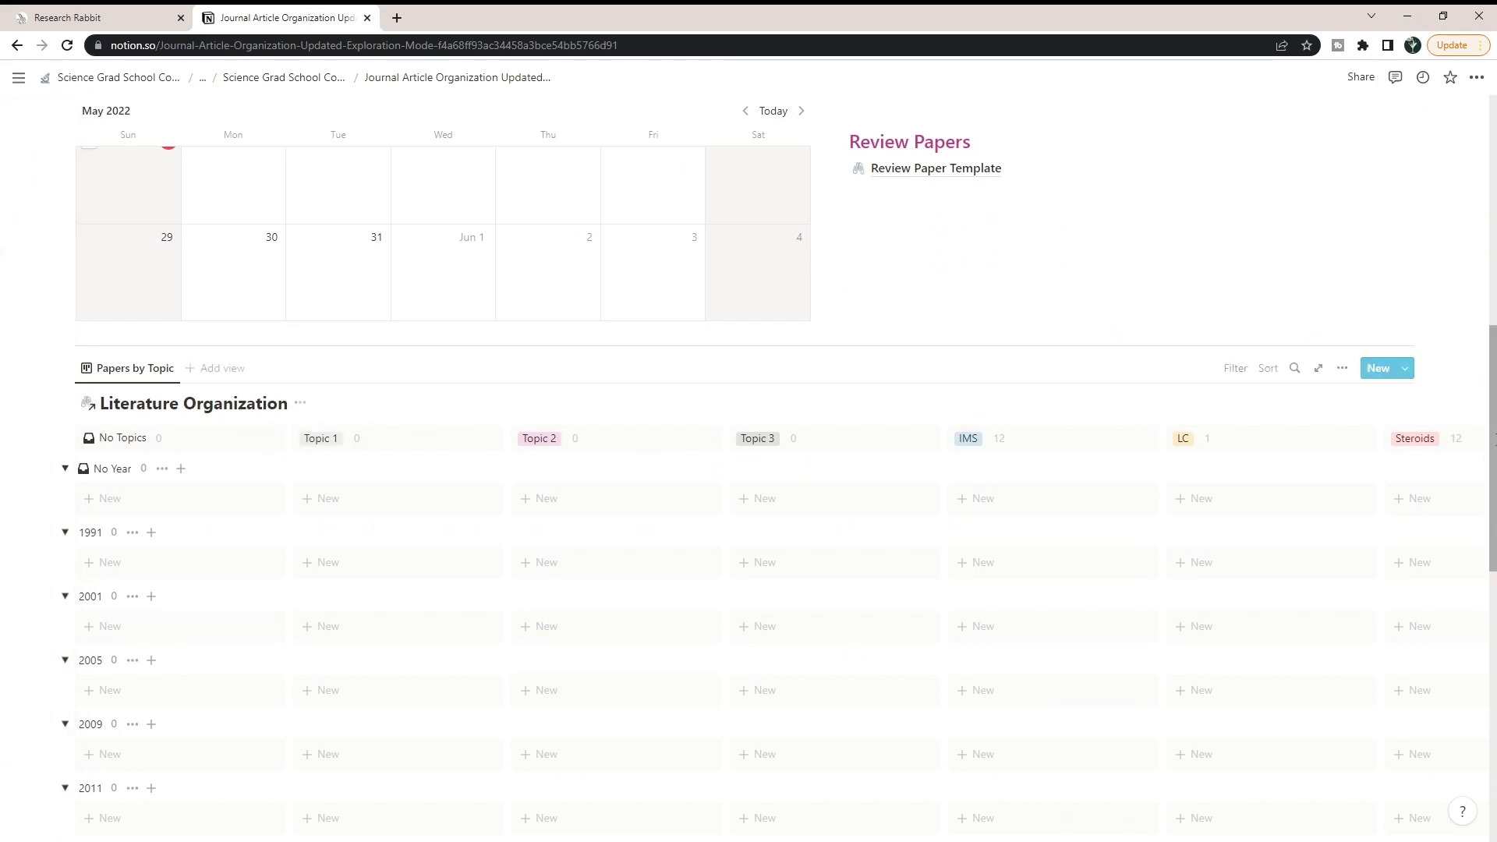
scroll(739, 594, "down", 10)
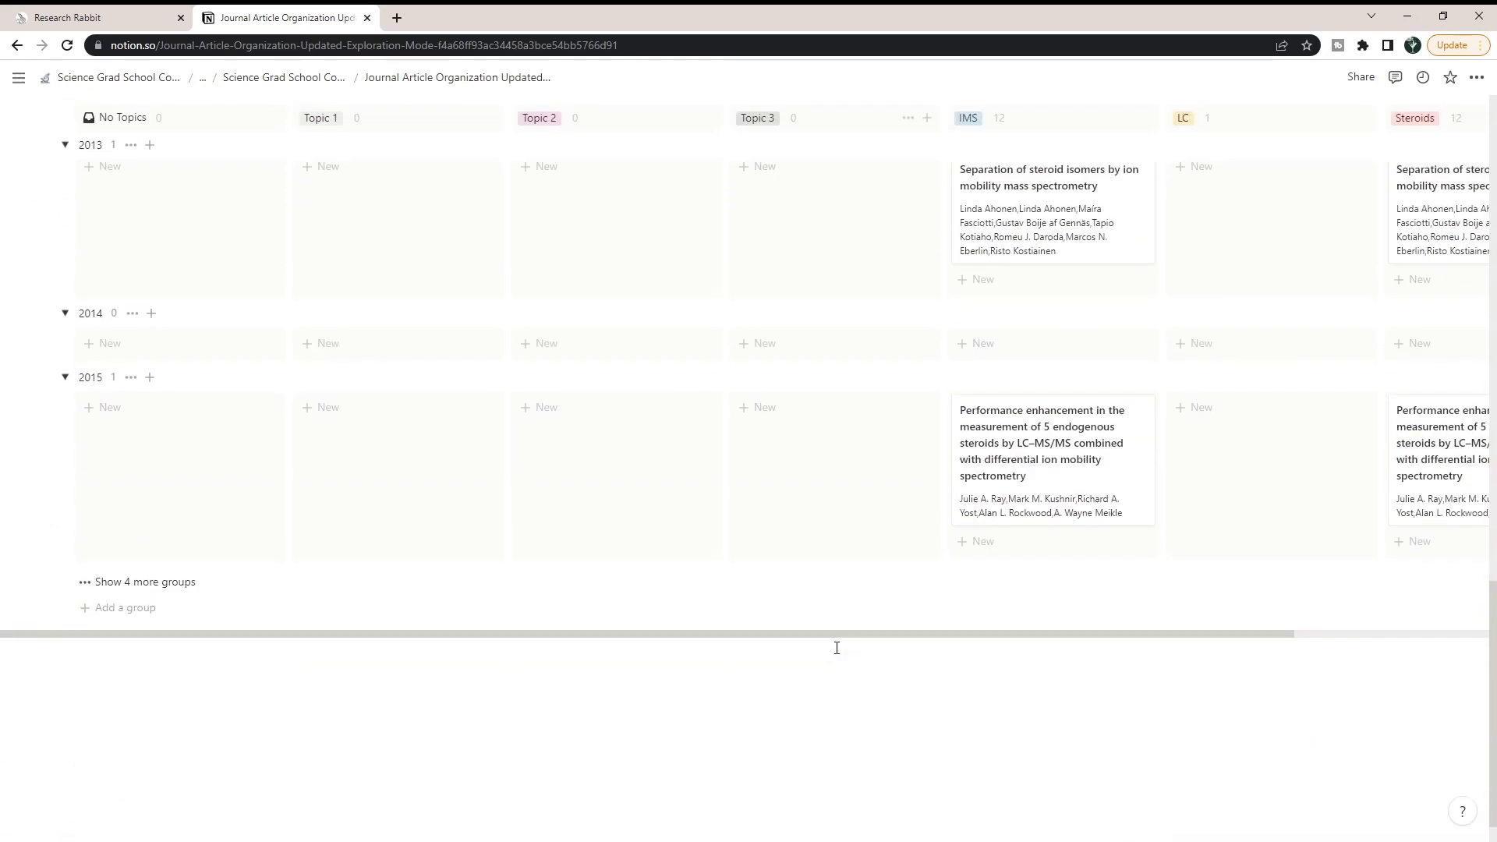
left_click_drag(725, 632, 1103, 640)
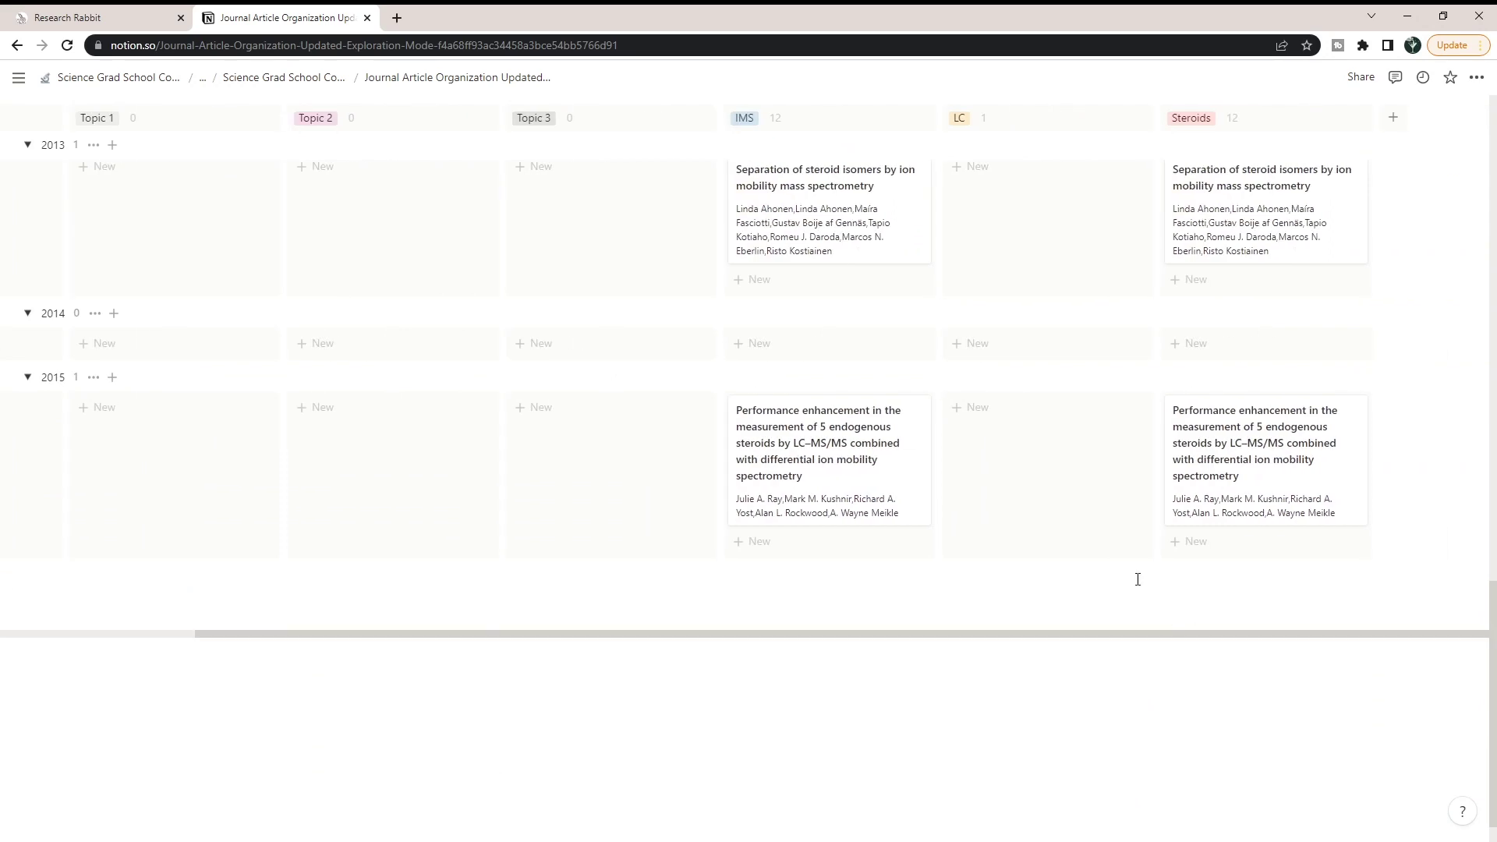
scroll(1235, 160, "up", 7)
scroll(1234, 159, "down", 4)
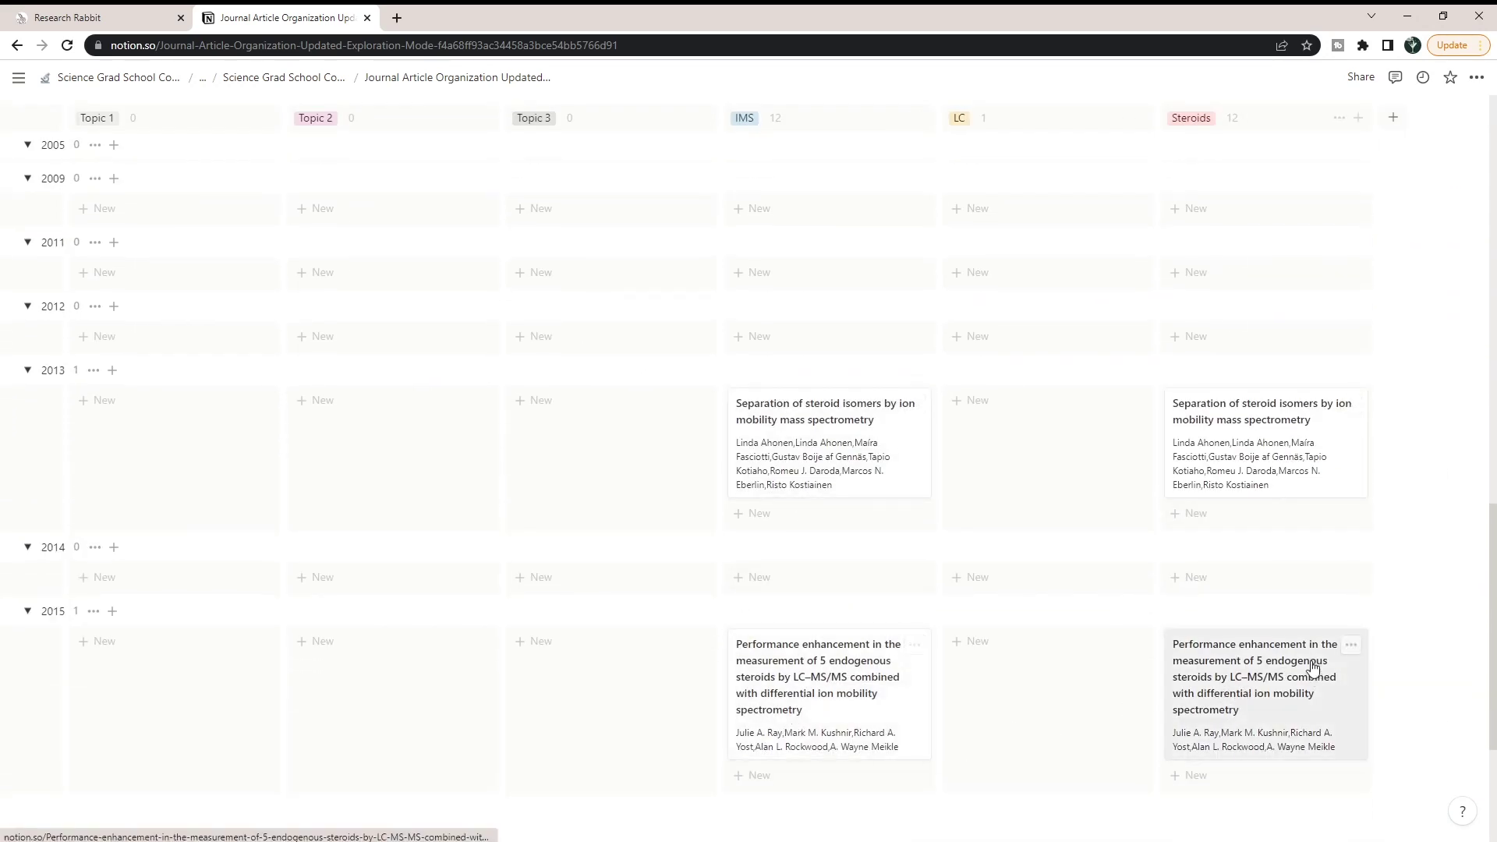
scroll(1042, 715, "up", 6)
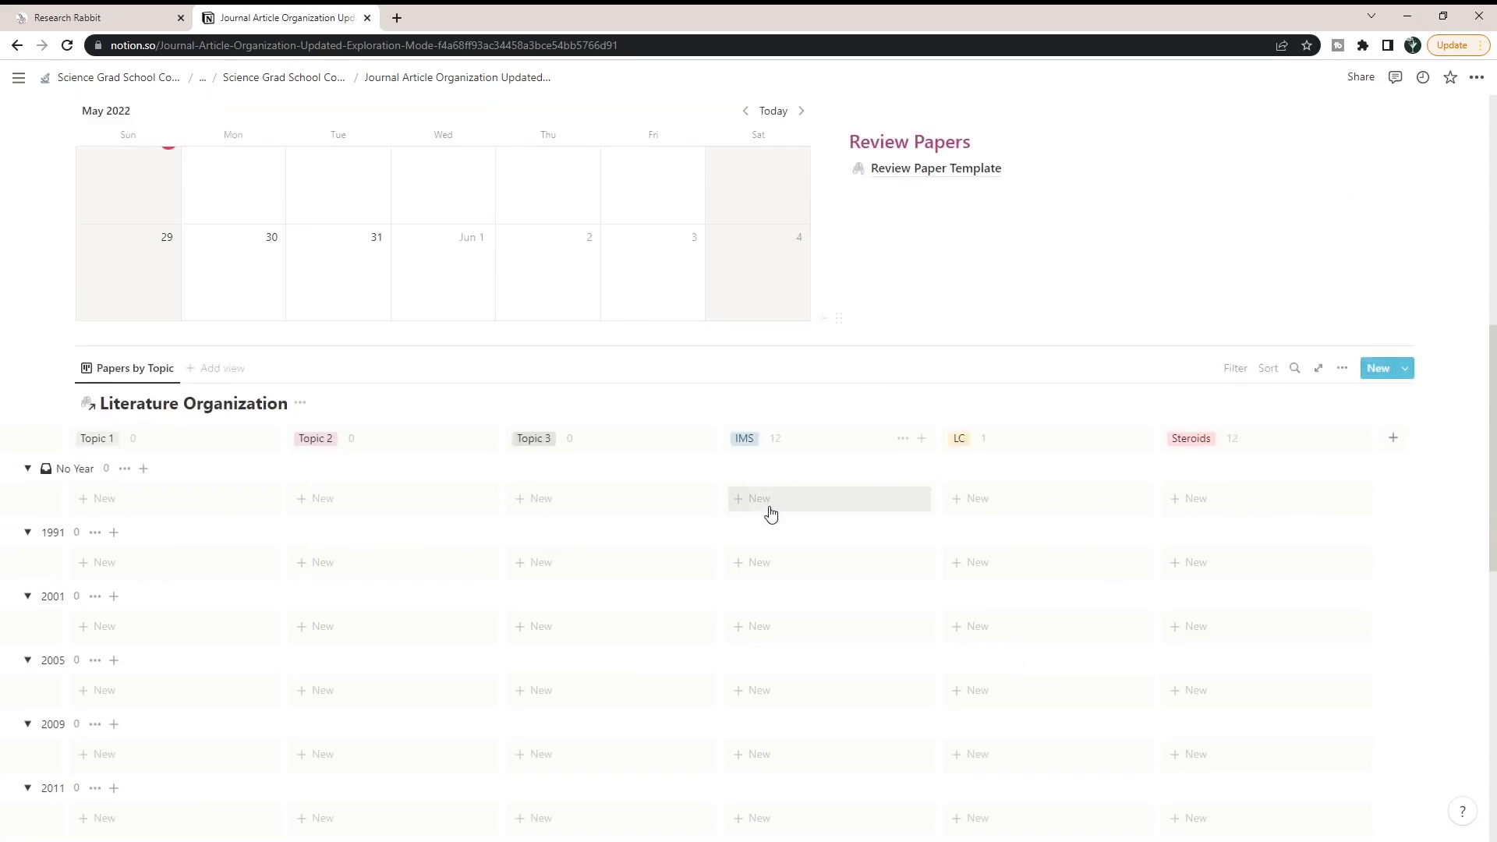
scroll(1227, 495, "down", 6)
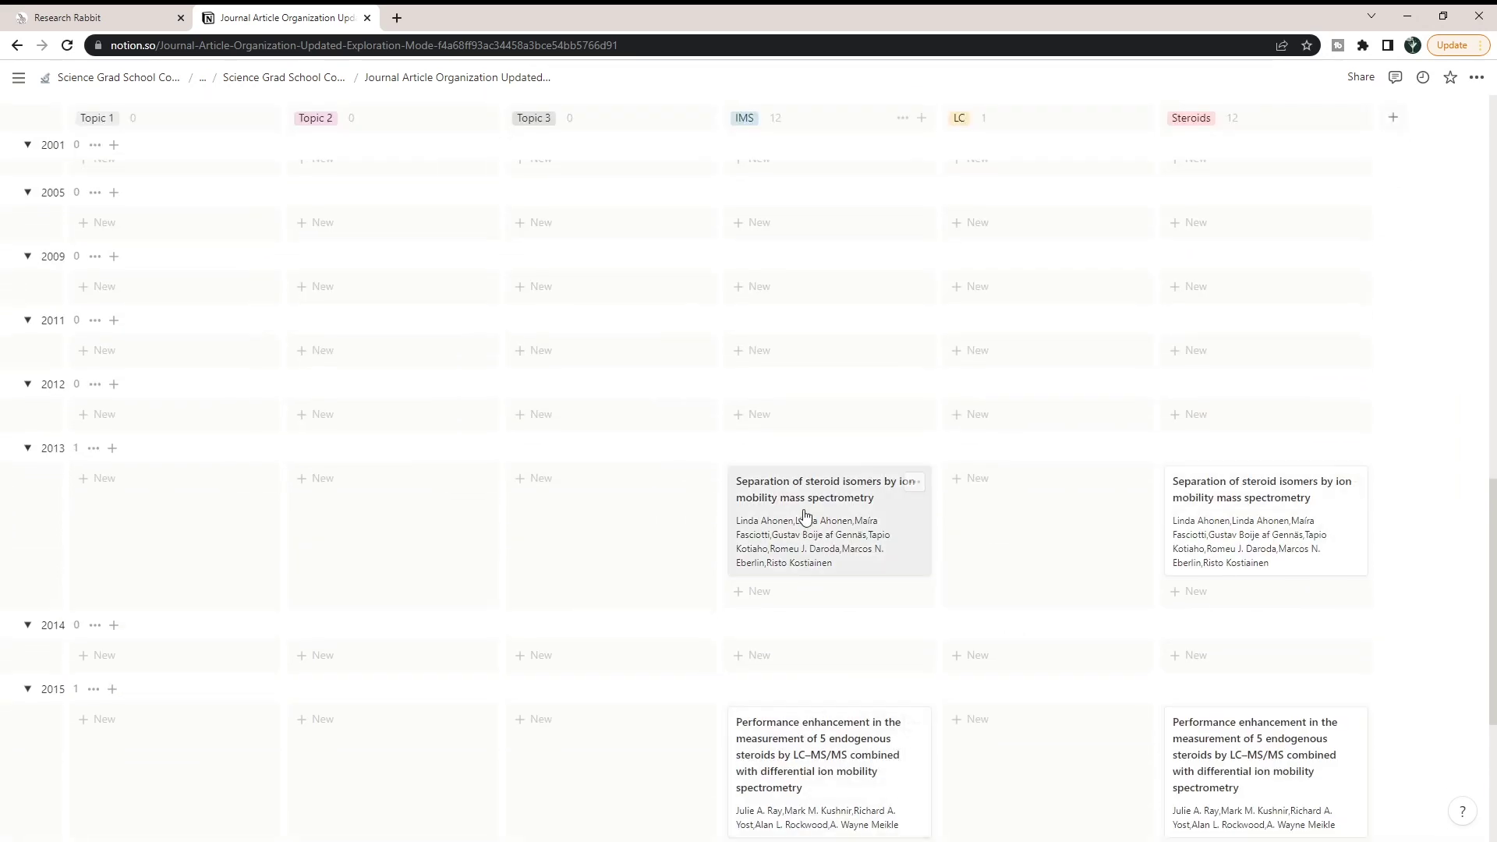
scroll(888, 535, "down", 4)
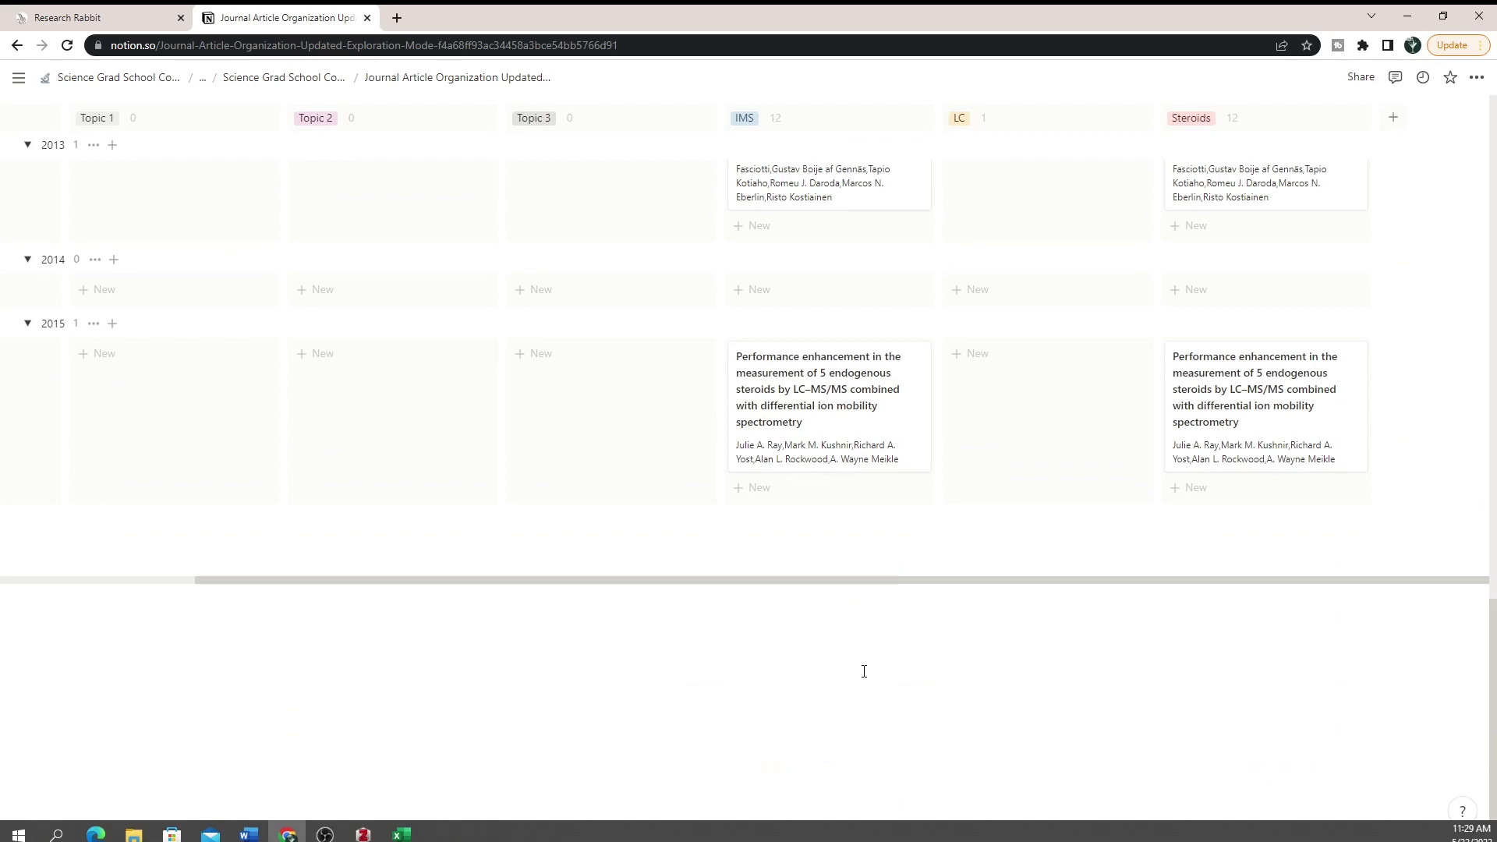
left_click_drag(837, 579, 574, 645)
scroll(546, 499, "down", 3)
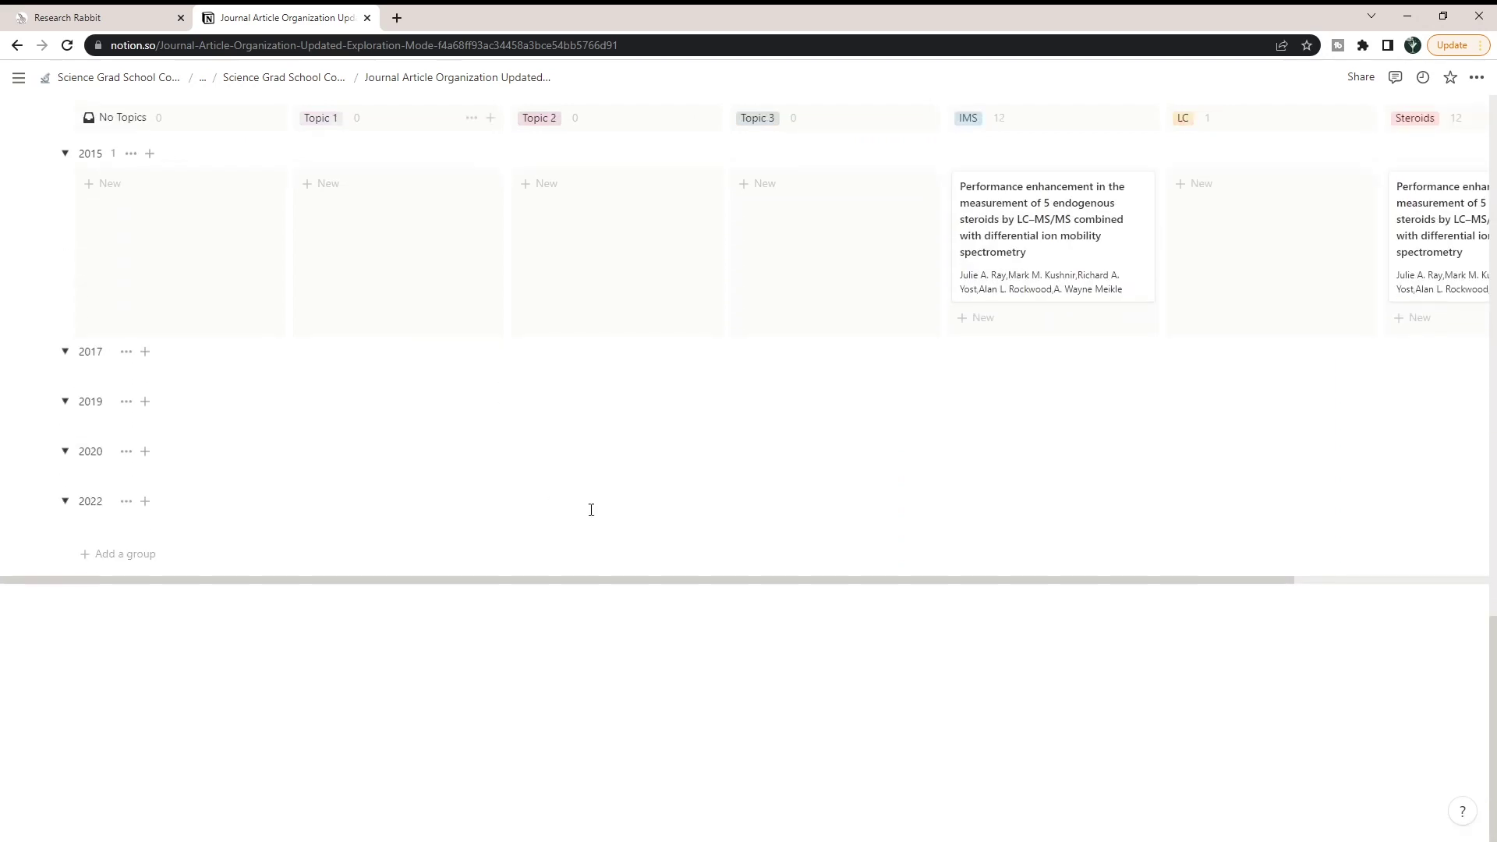
scroll(1023, 344, "down", 5)
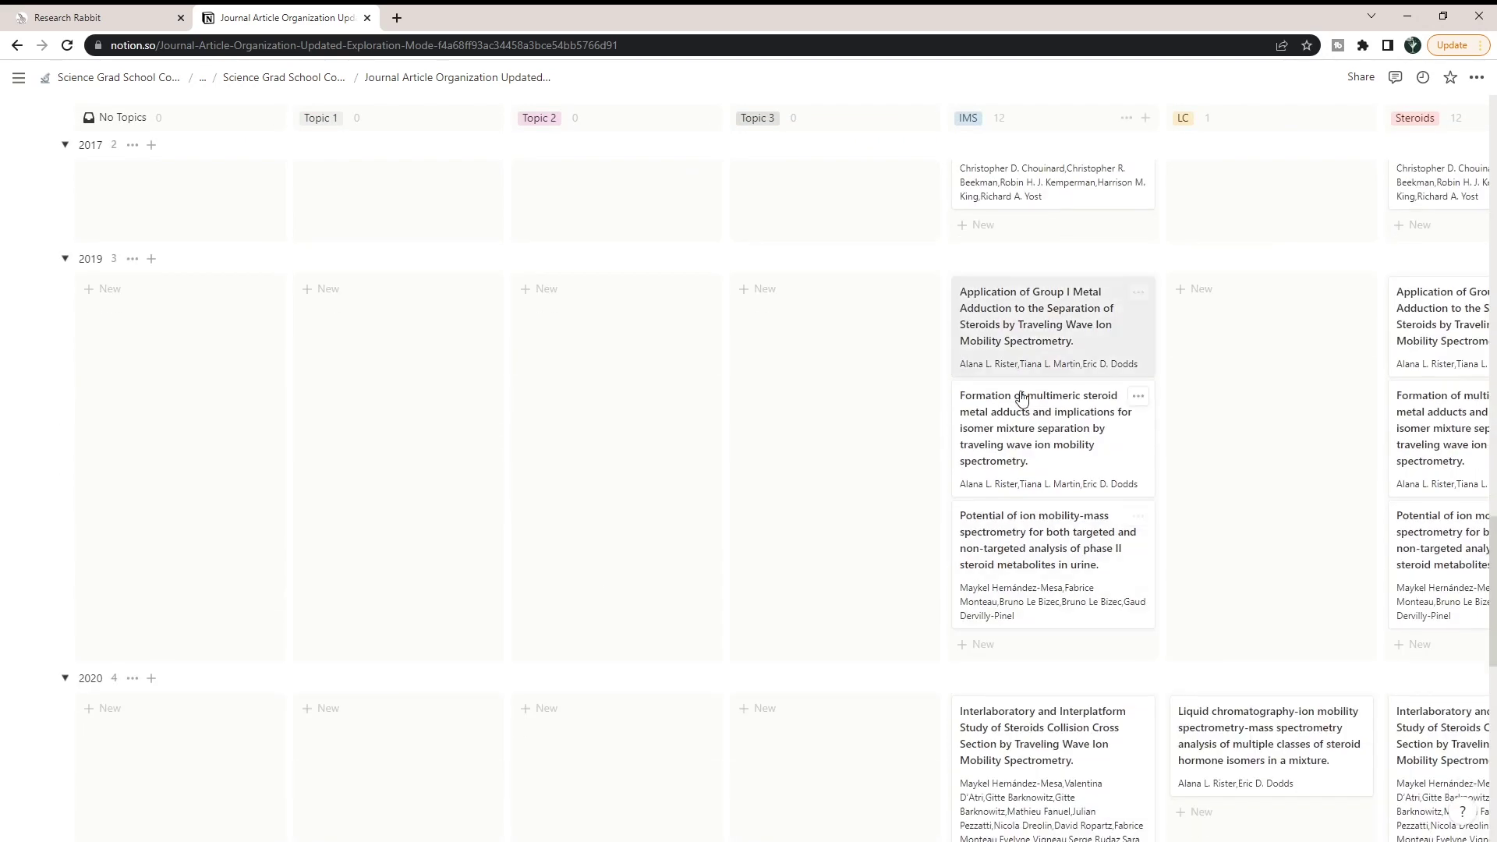
scroll(1024, 521, "down", 2)
scroll(1025, 521, "down", 3)
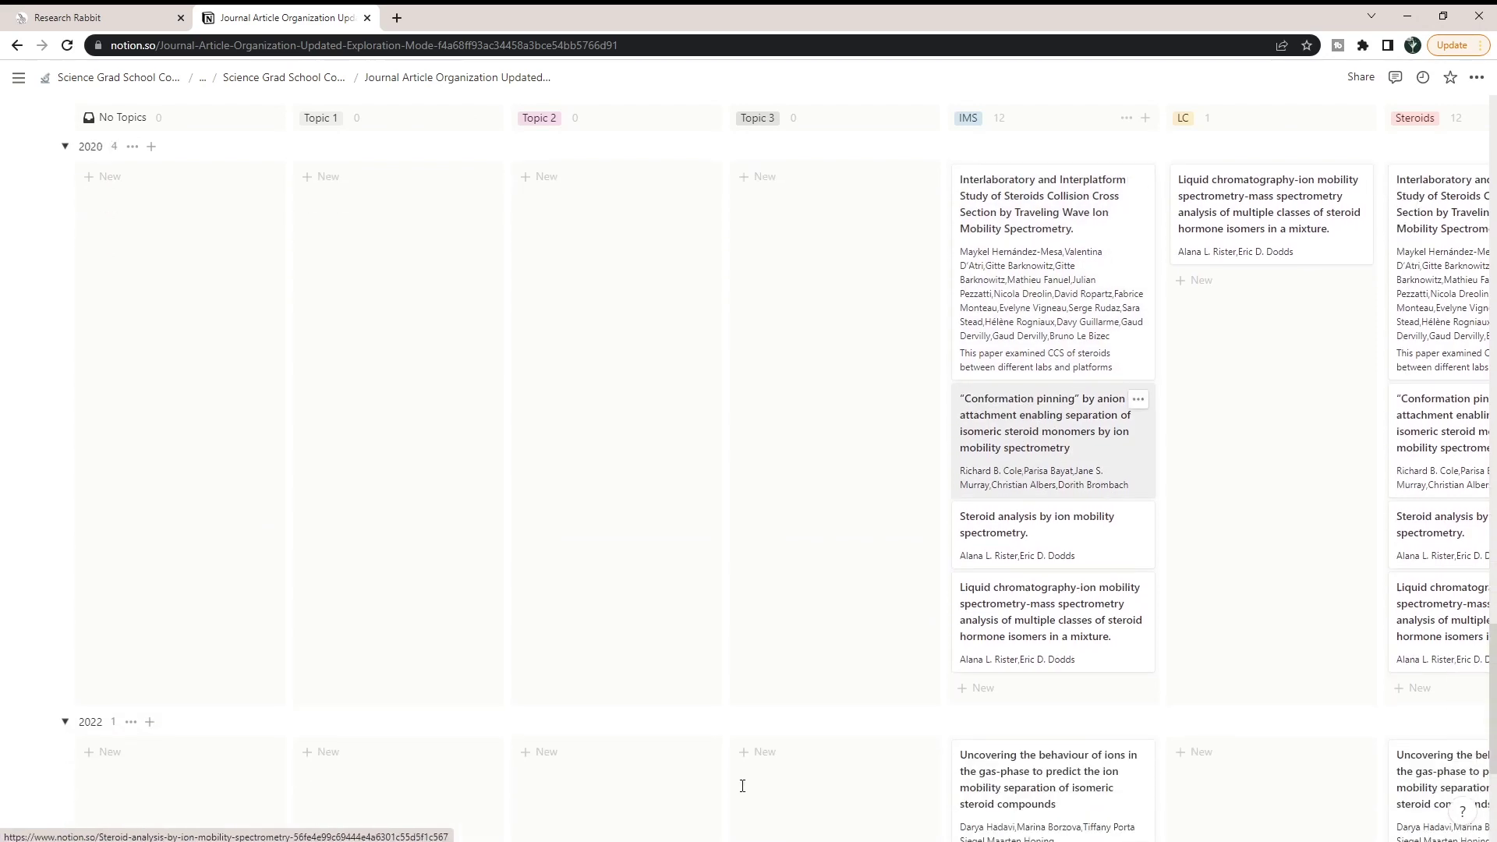
scroll(1069, 494, "down", 2)
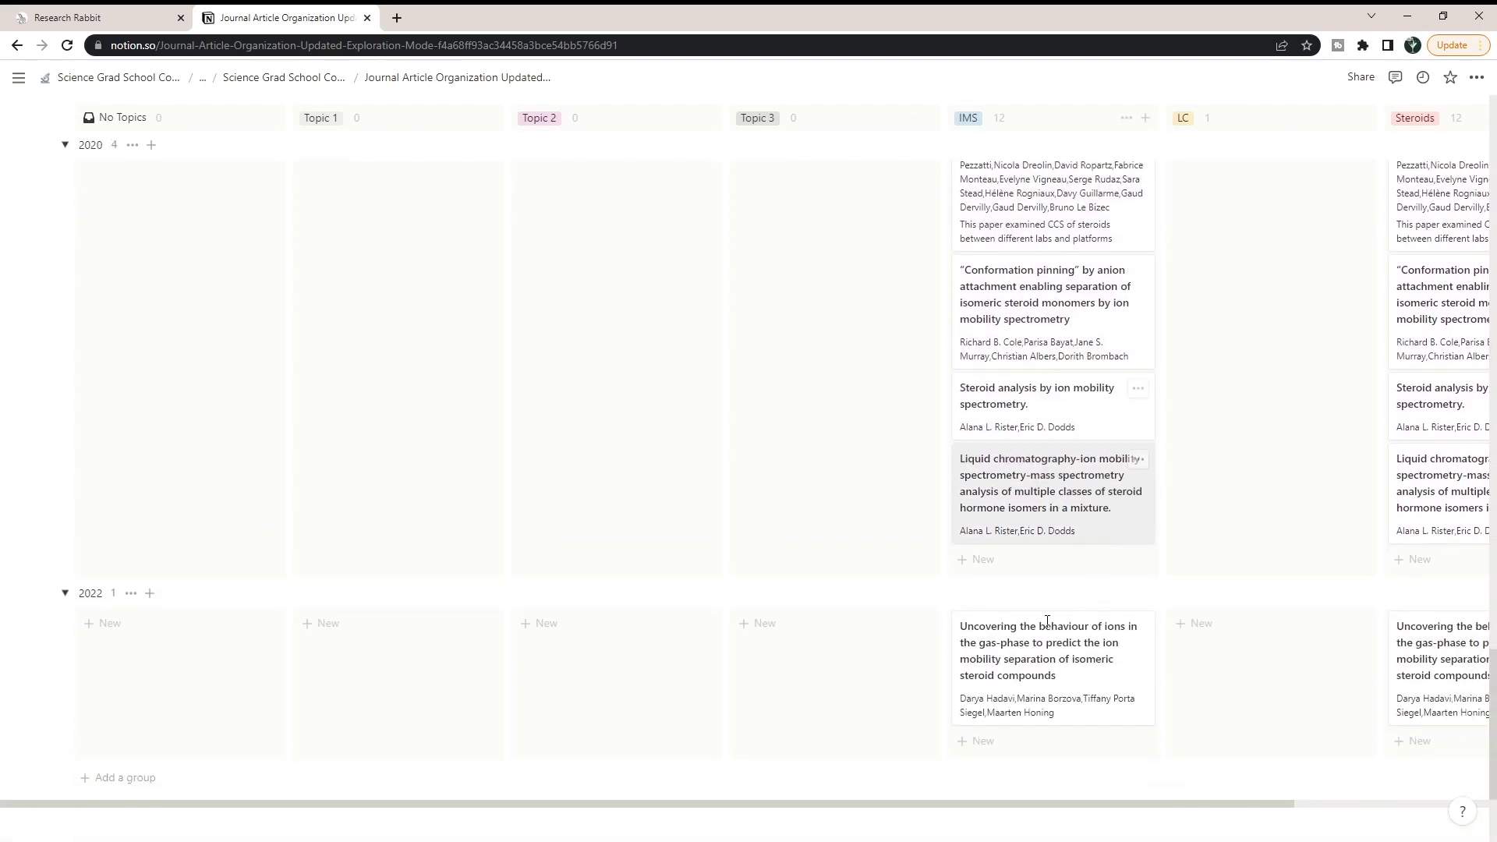
left_click_drag(985, 769, 1182, 765)
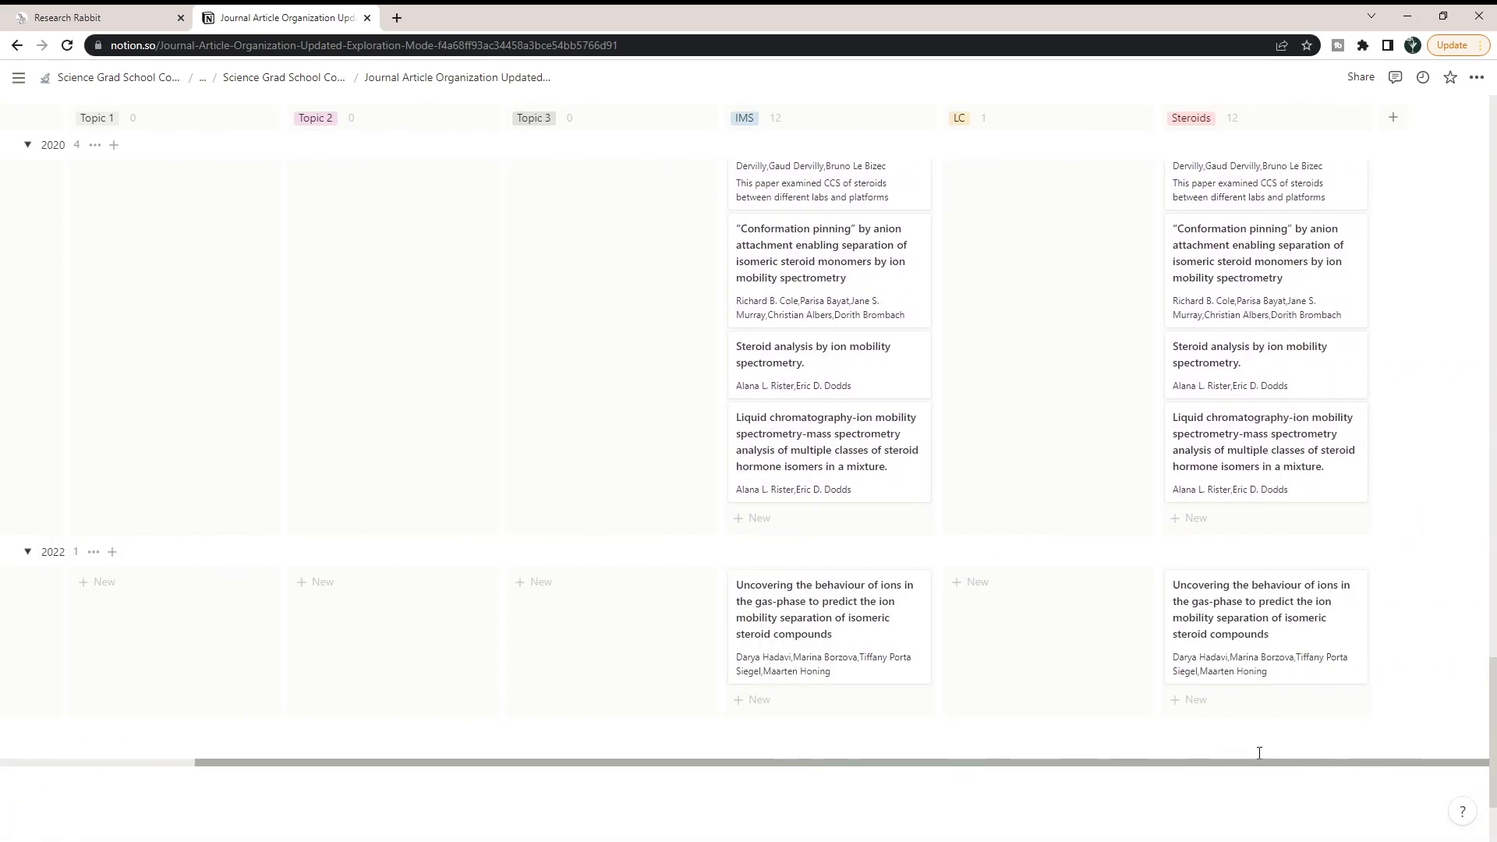
scroll(1120, 652, "up", 7)
scroll(1011, 608, "up", 4)
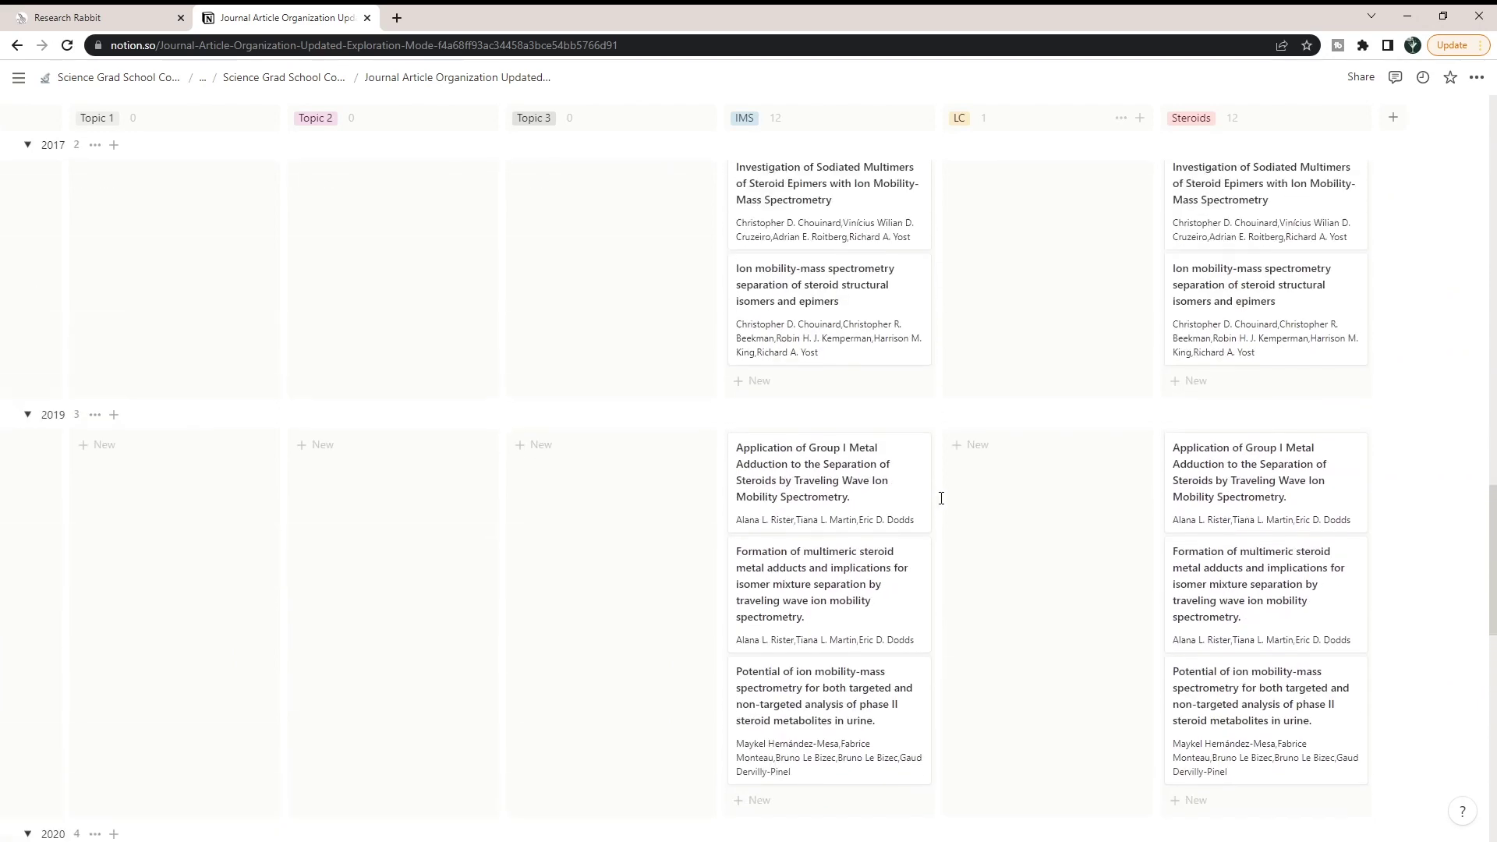
scroll(1013, 589, "up", 4)
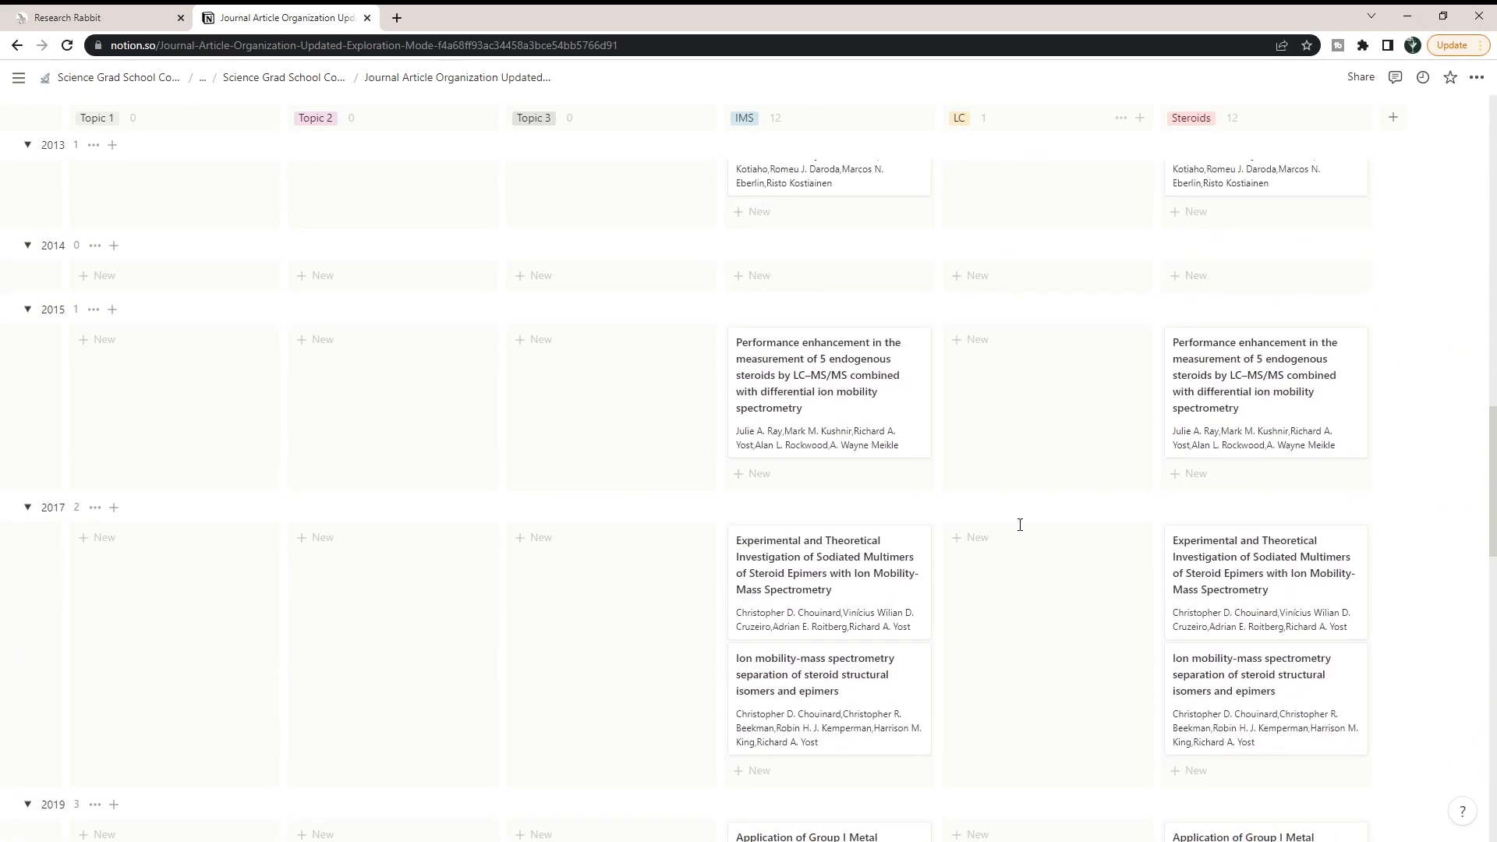
scroll(1020, 525, "up", 4)
scroll(1020, 524, "up", 9)
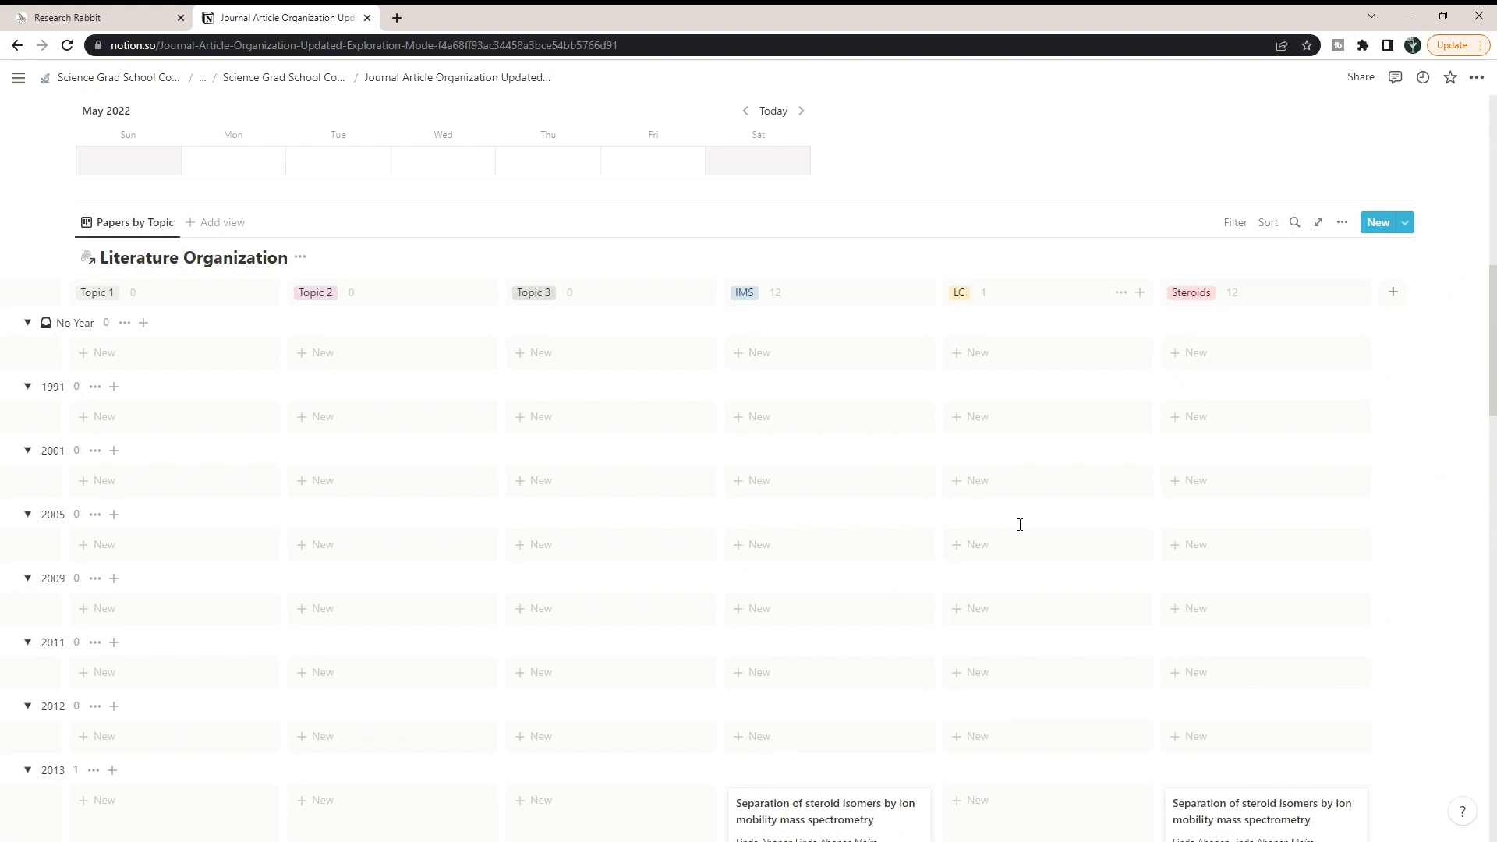
scroll(1020, 532, "down", 4)
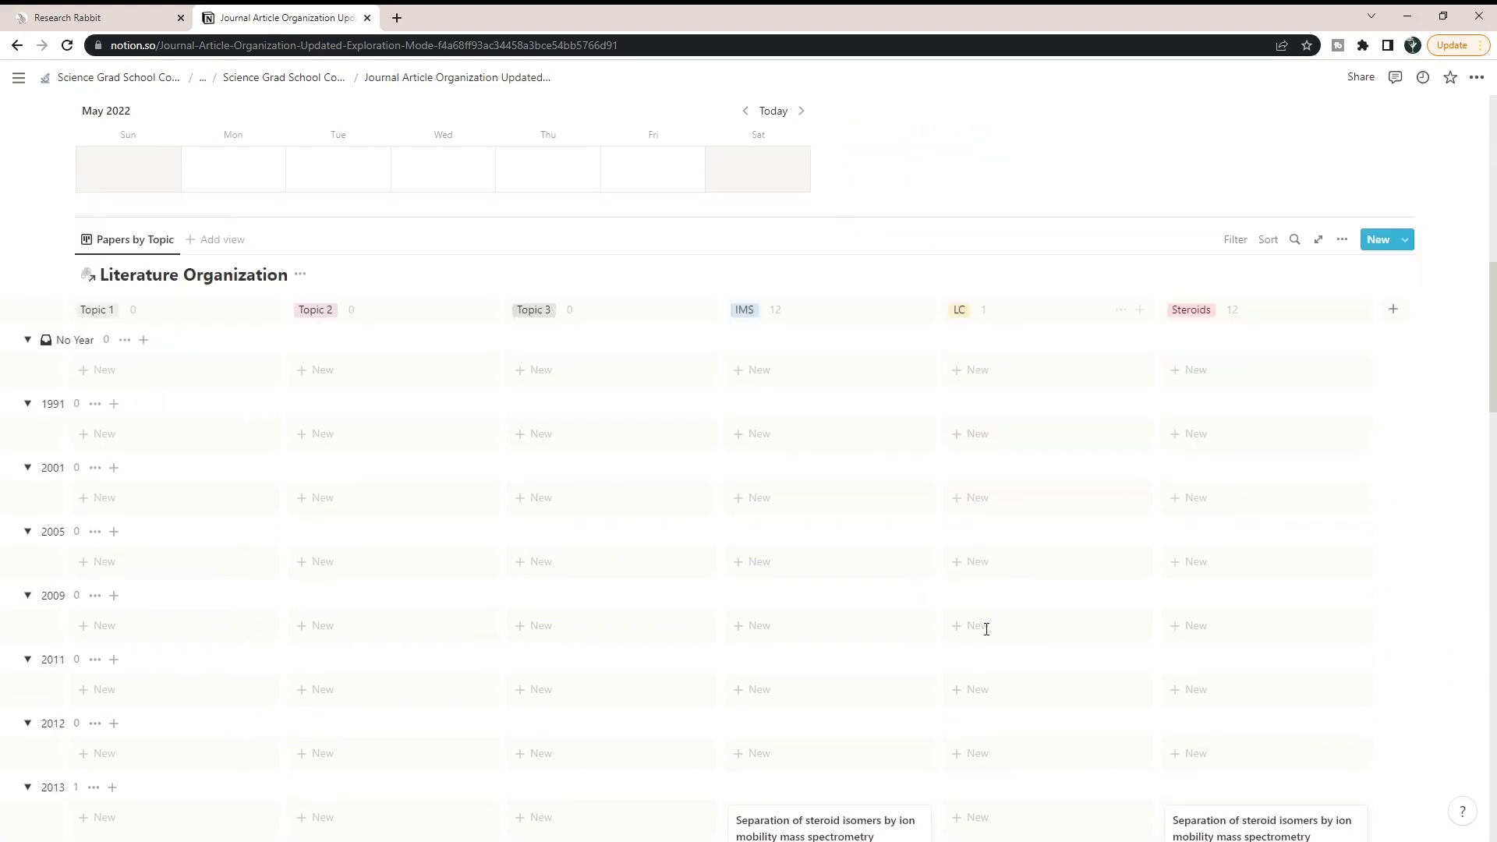
scroll(936, 526, "down", 6)
scroll(936, 528, "down", 5)
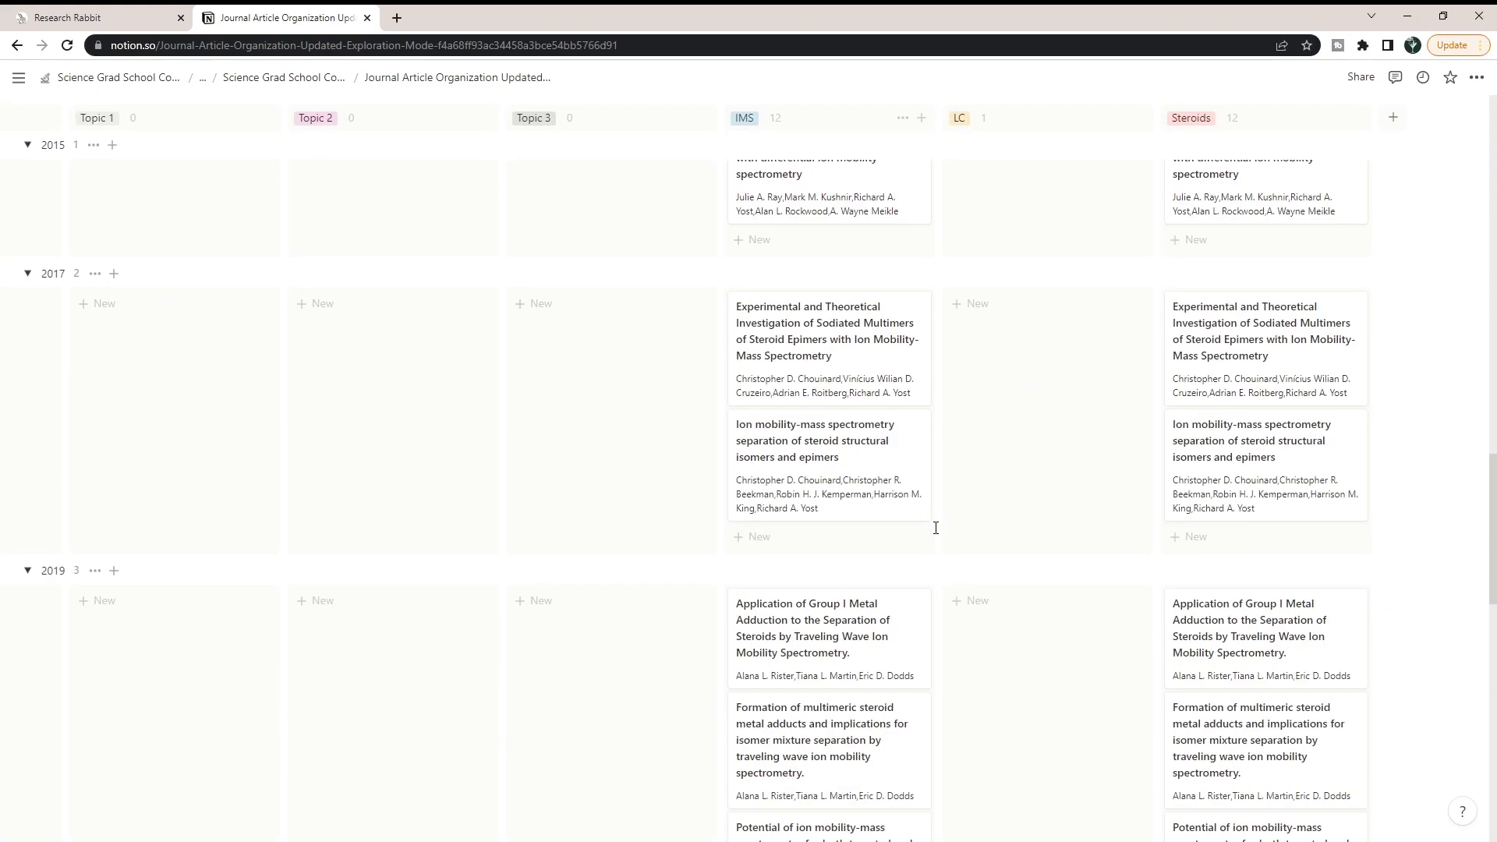
scroll(936, 525, "up", 12)
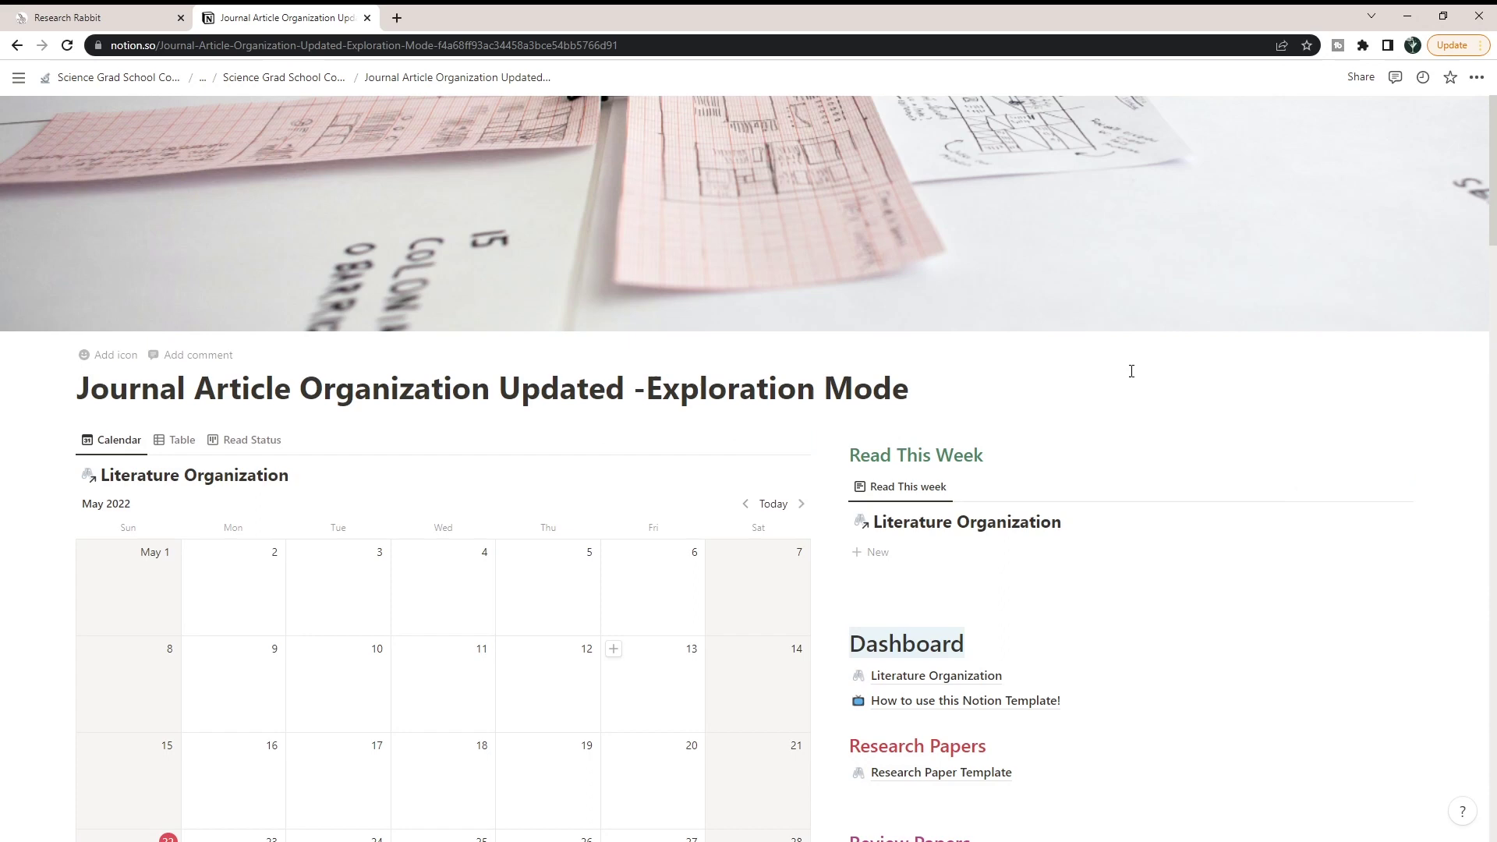
scroll(1130, 372, "down", 6)
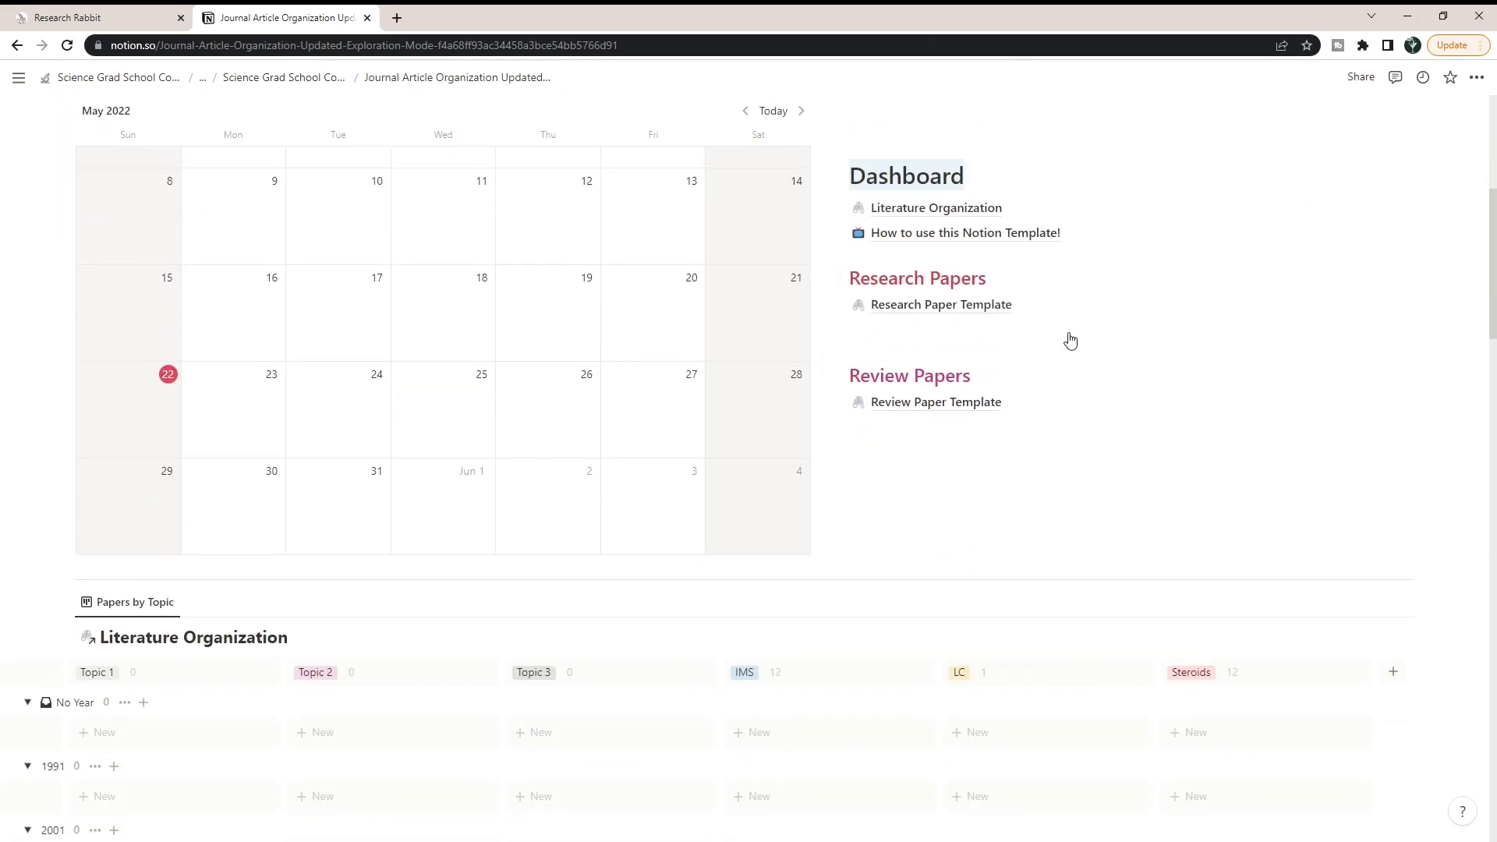
scroll(1156, 372, "up", 6)
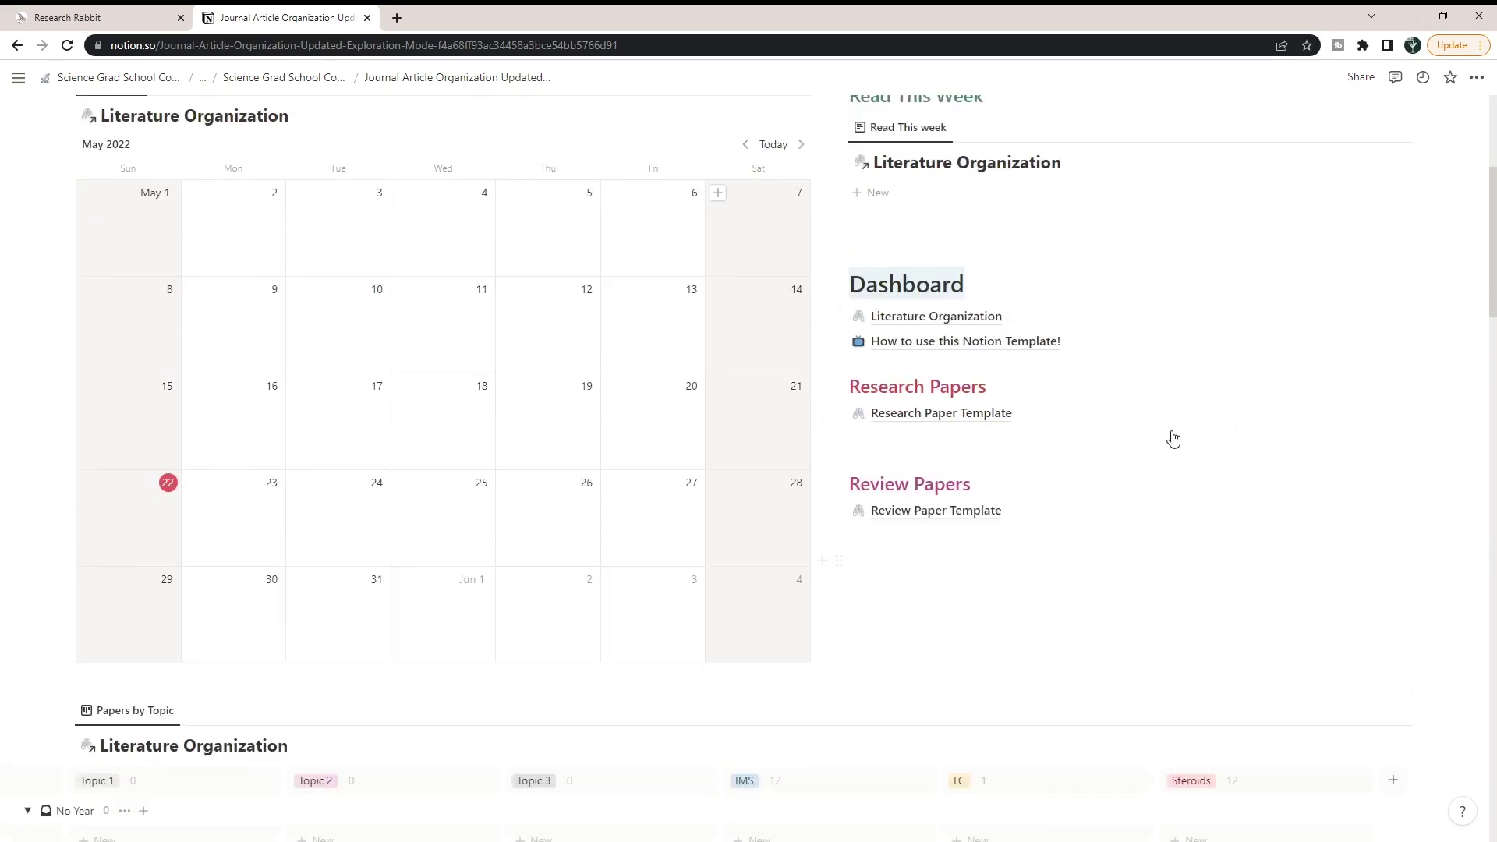